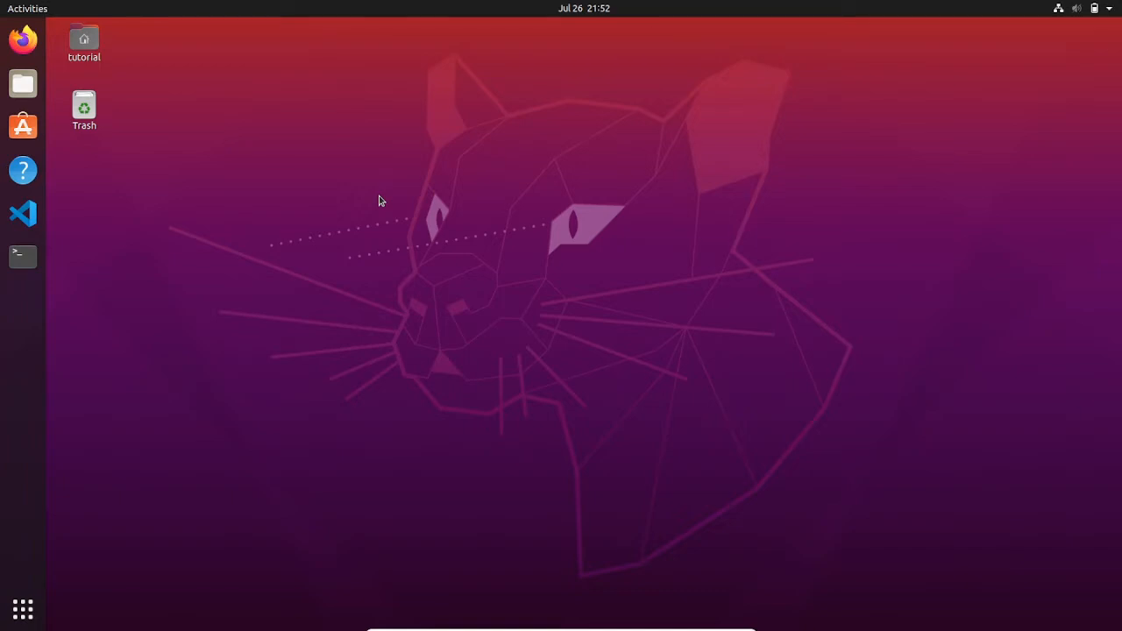
- Launch demo.launch from the cobot_moveit_config package with roslaunch in a terminal and maximize the RViz window
left_click(23, 255)
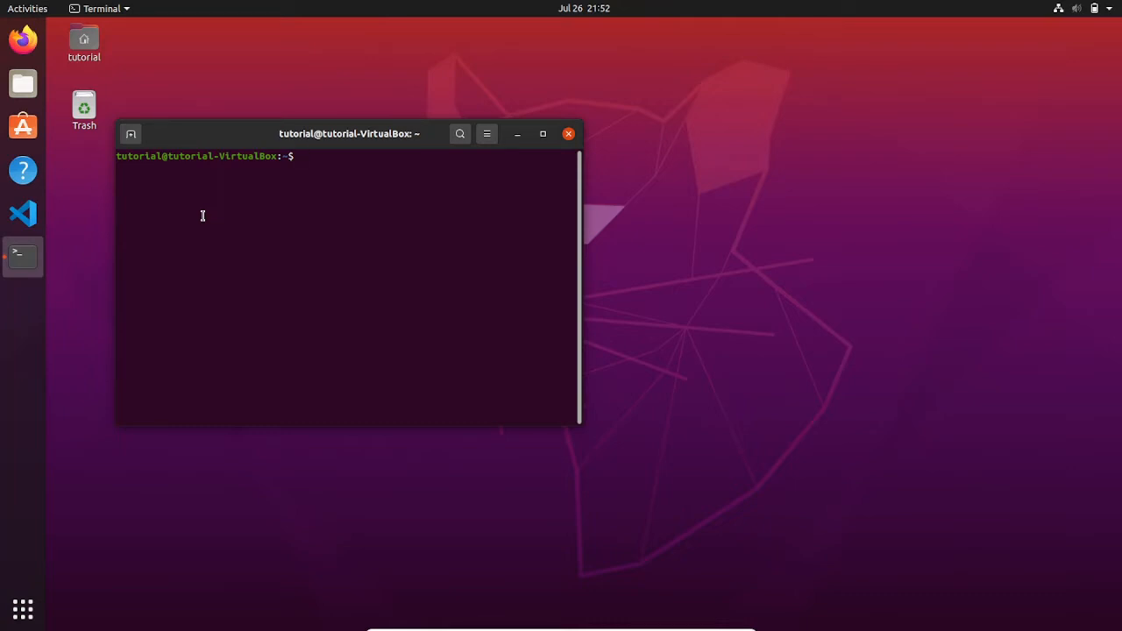
type("roslaunch")
type("cobot_mo")
key("Tab")
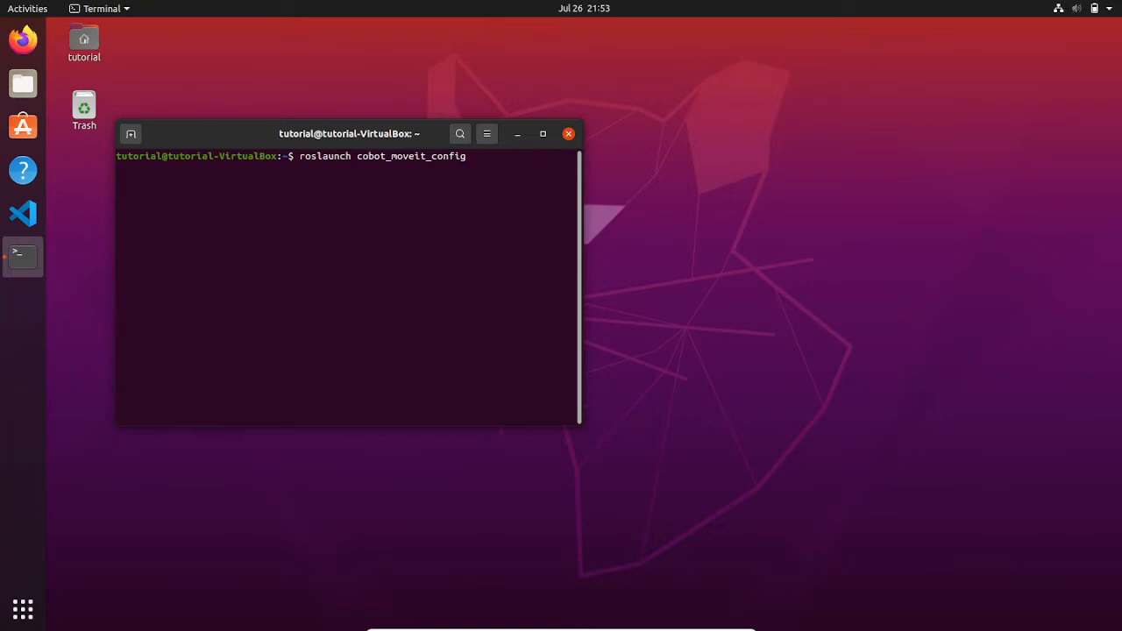
type("demo.launch")
key("Return")
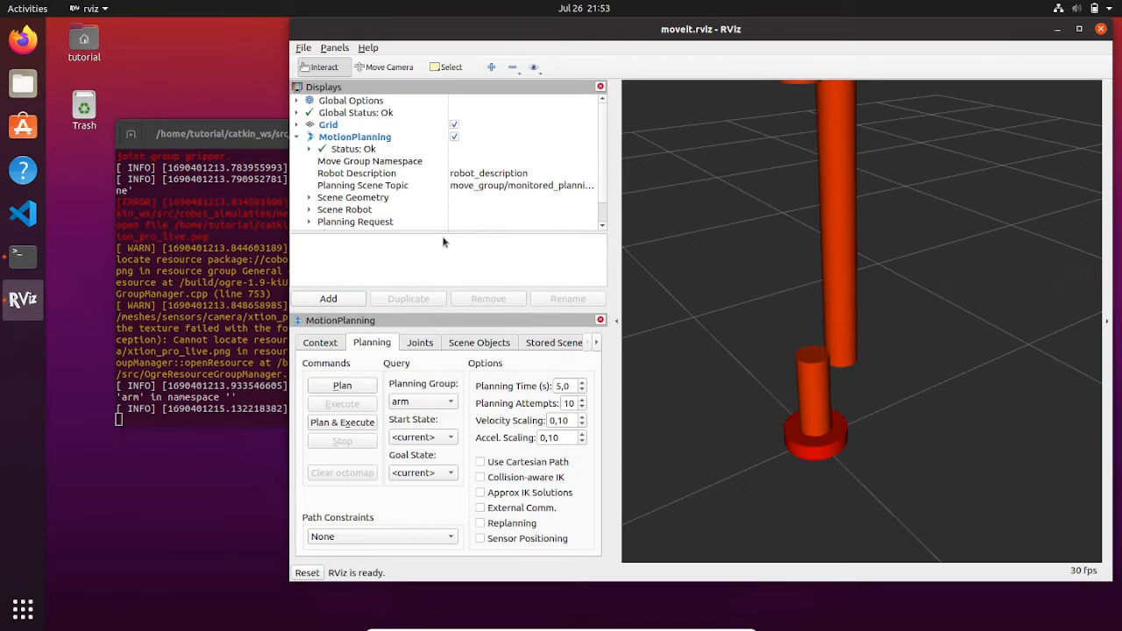
left_click(1081, 31)
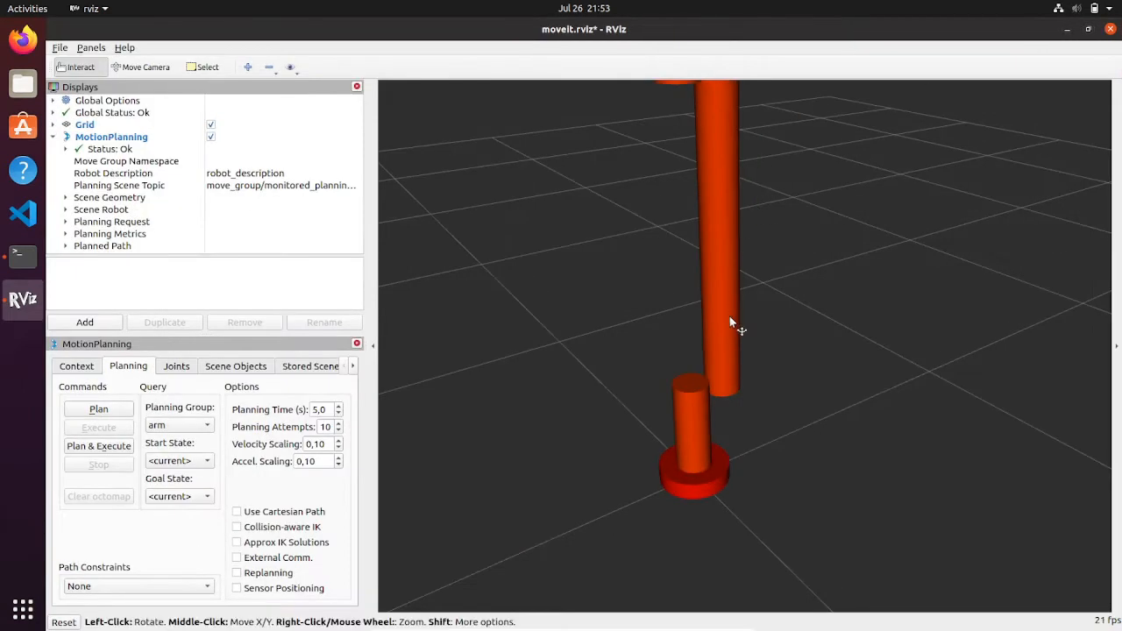
- Examine the whole robot arm in the 3D view, from its base up to the interactive marker at the gripper
scroll(663, 332, "down", 5)
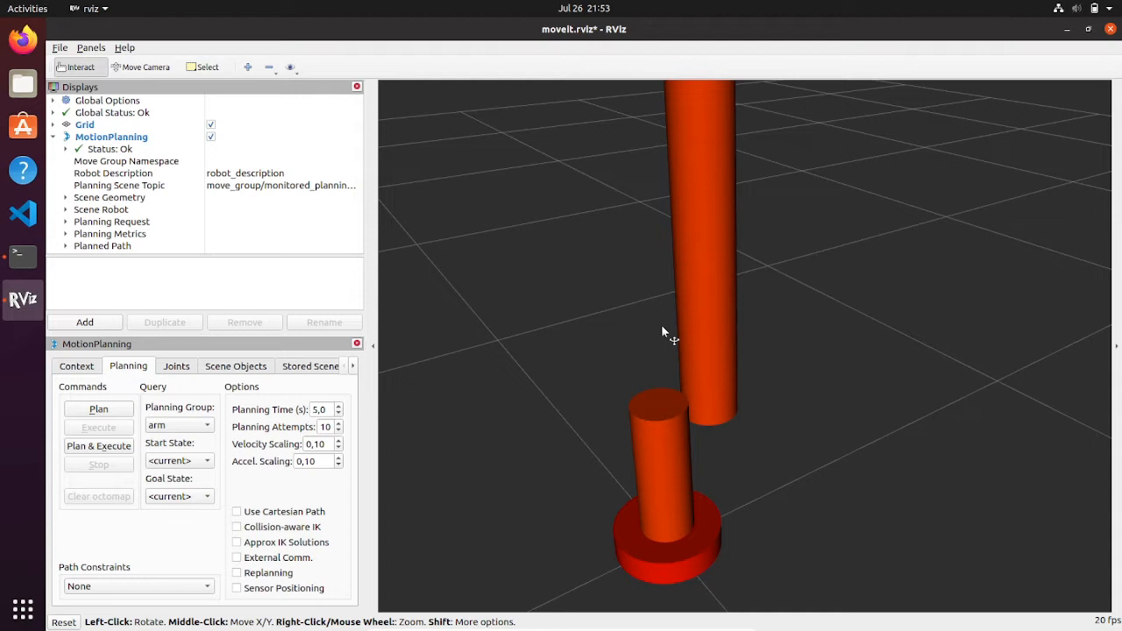
scroll(663, 331, "down", 3)
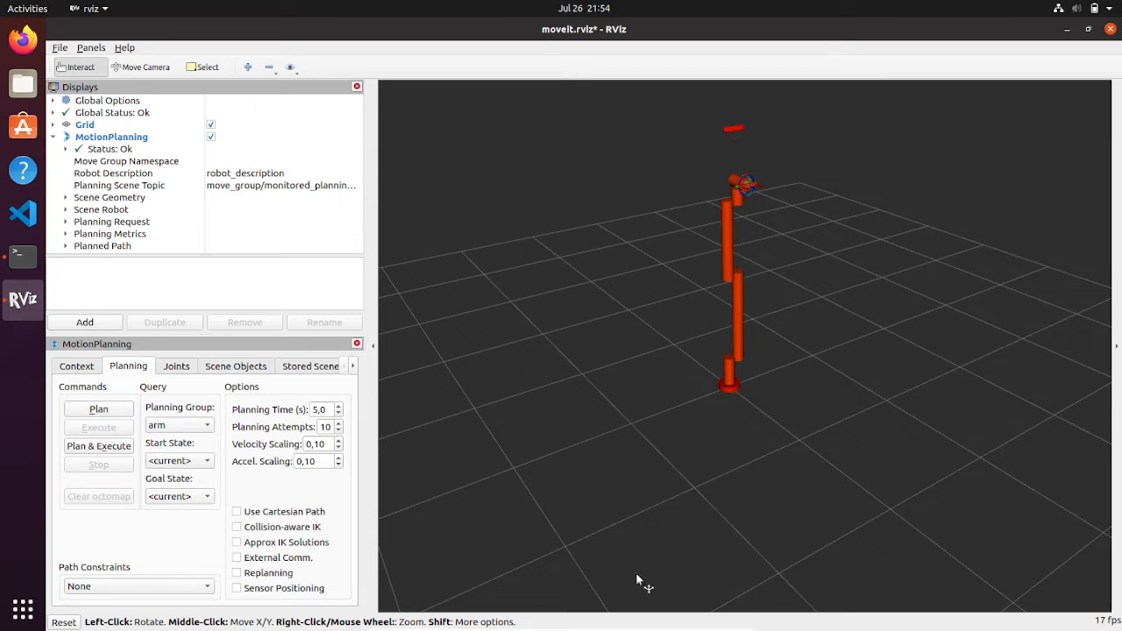
mouse_move(676, 329)
left_mouse_down()
mouse_move(699, 304)
mouse_move(731, 328)
mouse_move(741, 380)
mouse_move(782, 343)
mouse_move(663, 323)
left_mouse_up()
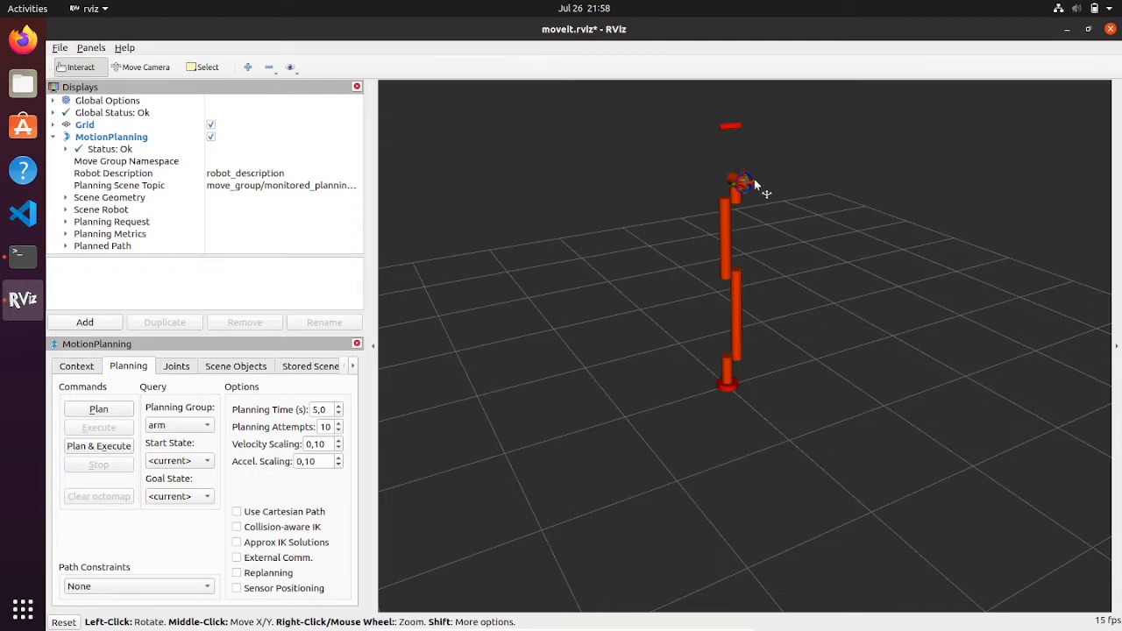
scroll(737, 185, "up", 2)
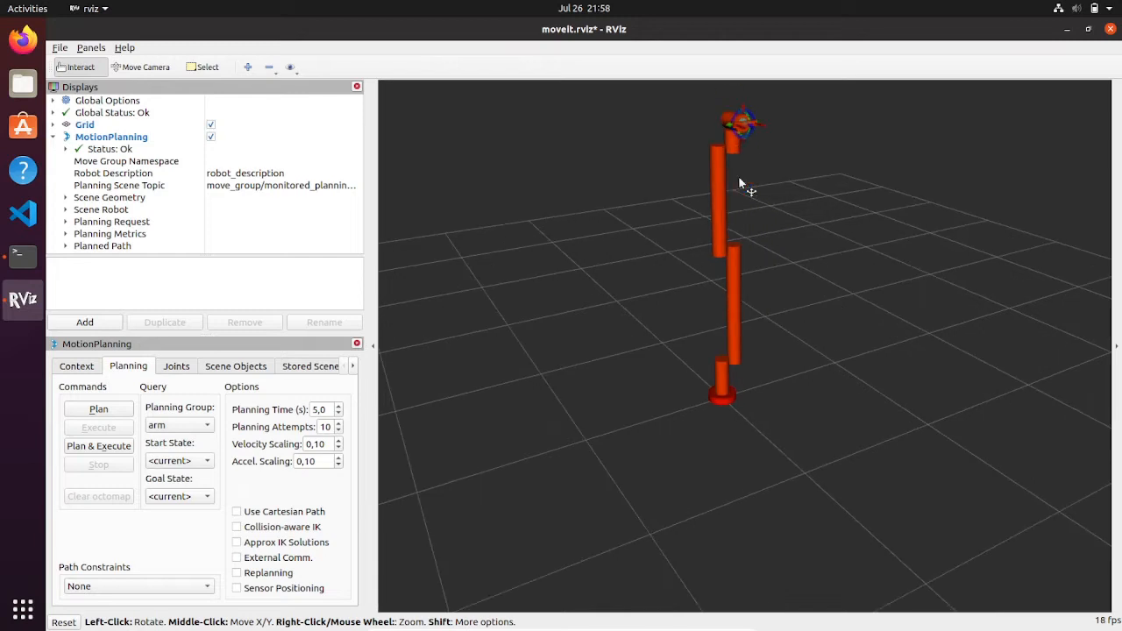
left_click_drag(738, 176, 733, 249)
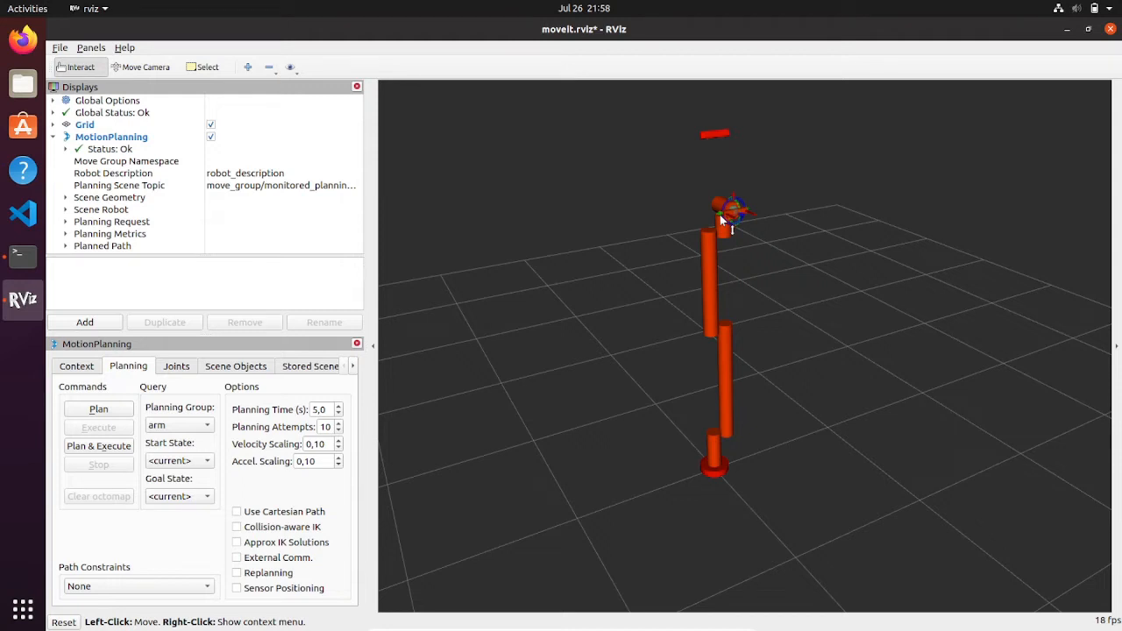
scroll(744, 266, "up", 3)
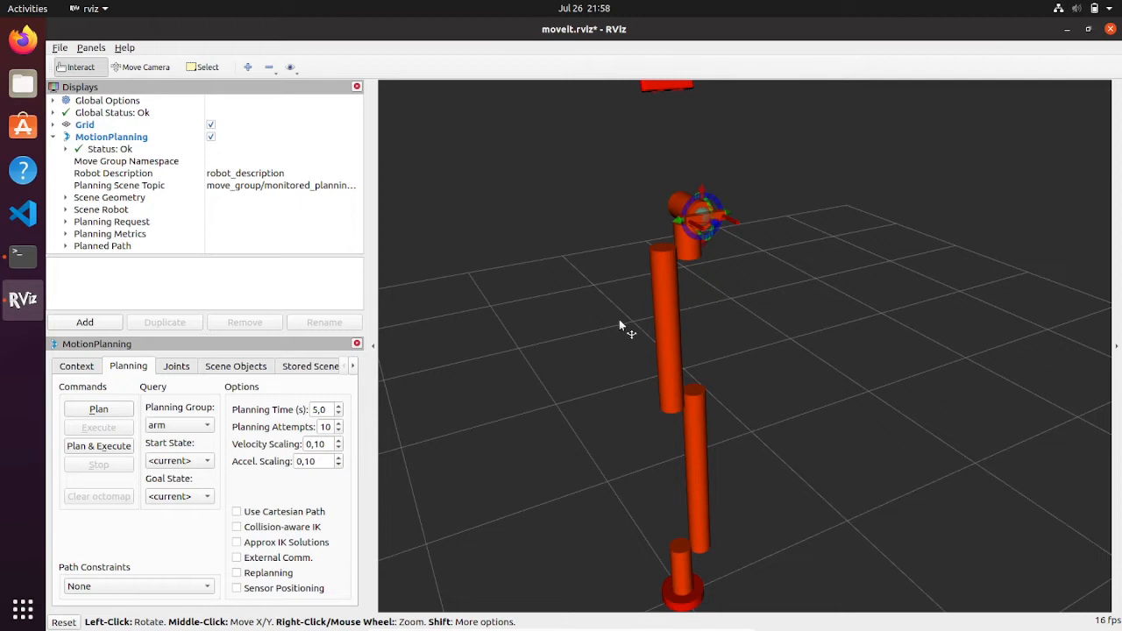
scroll(619, 319, "up", 2)
scroll(619, 319, "down", 5)
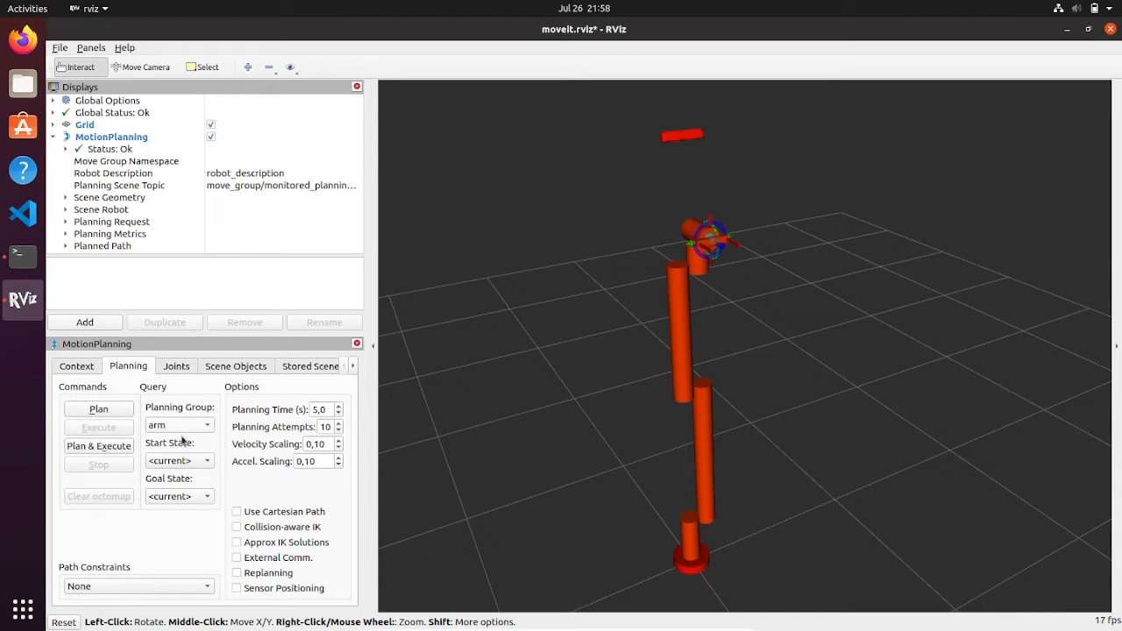
- Compare the arm and gripper planning groups on the robot model, finishing with arm selected
left_click(181, 431)
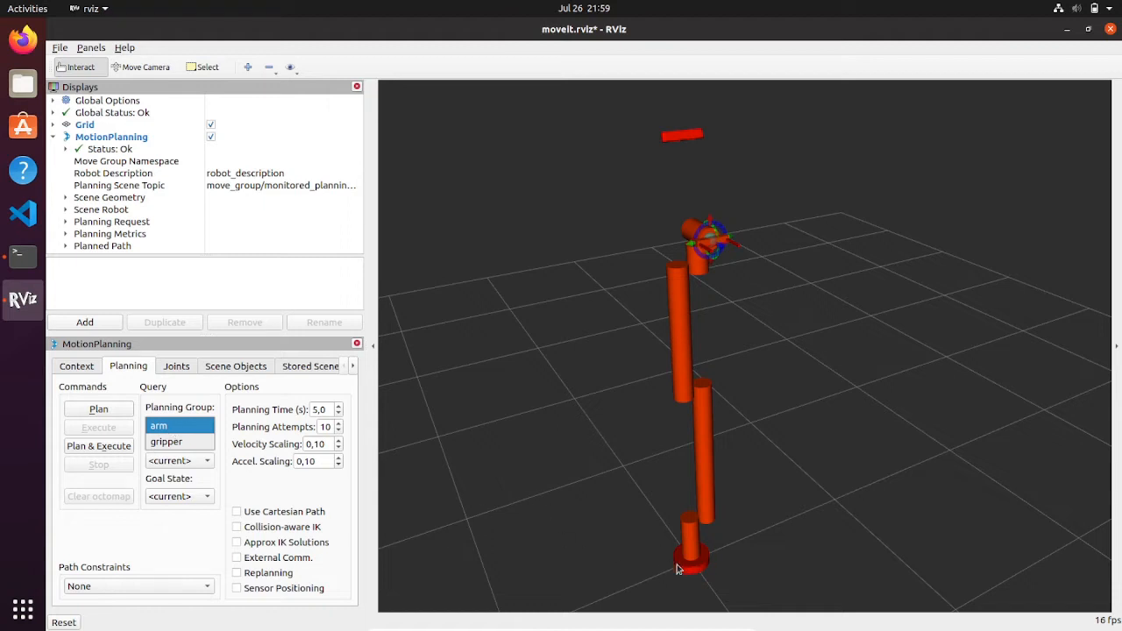
left_click(695, 245)
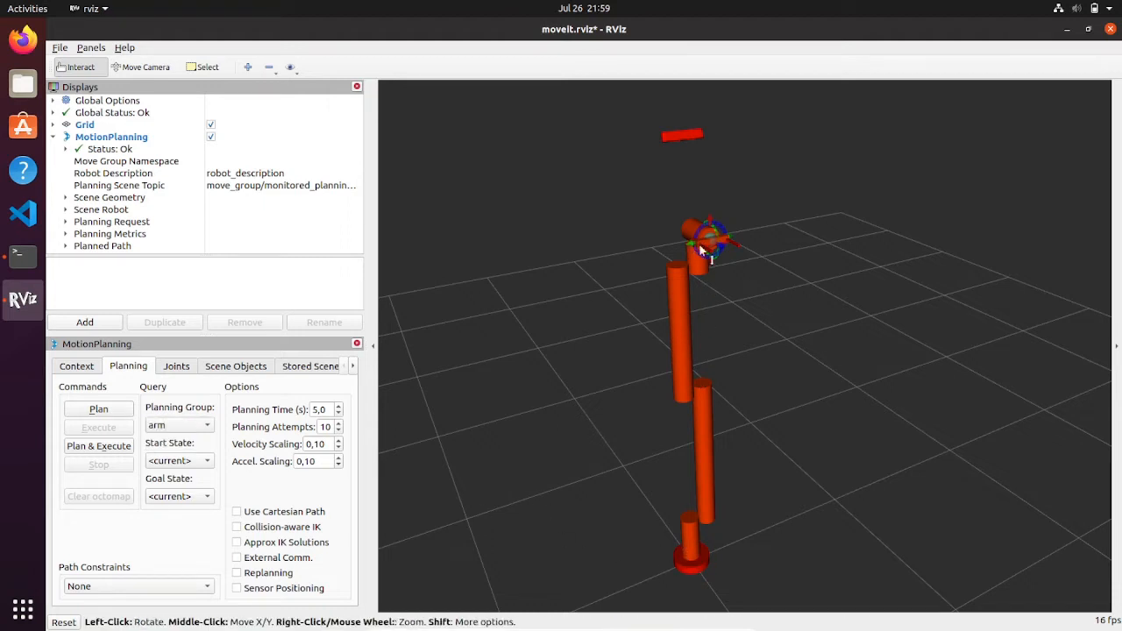
left_click_drag(713, 247, 803, 259)
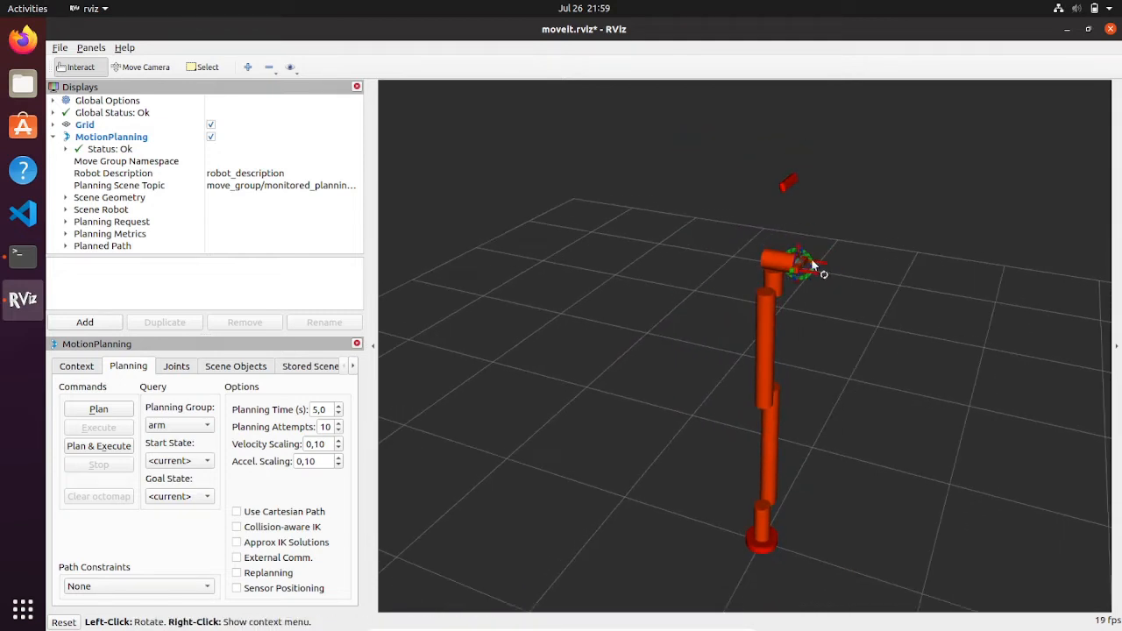
scroll(835, 261, "up", 3)
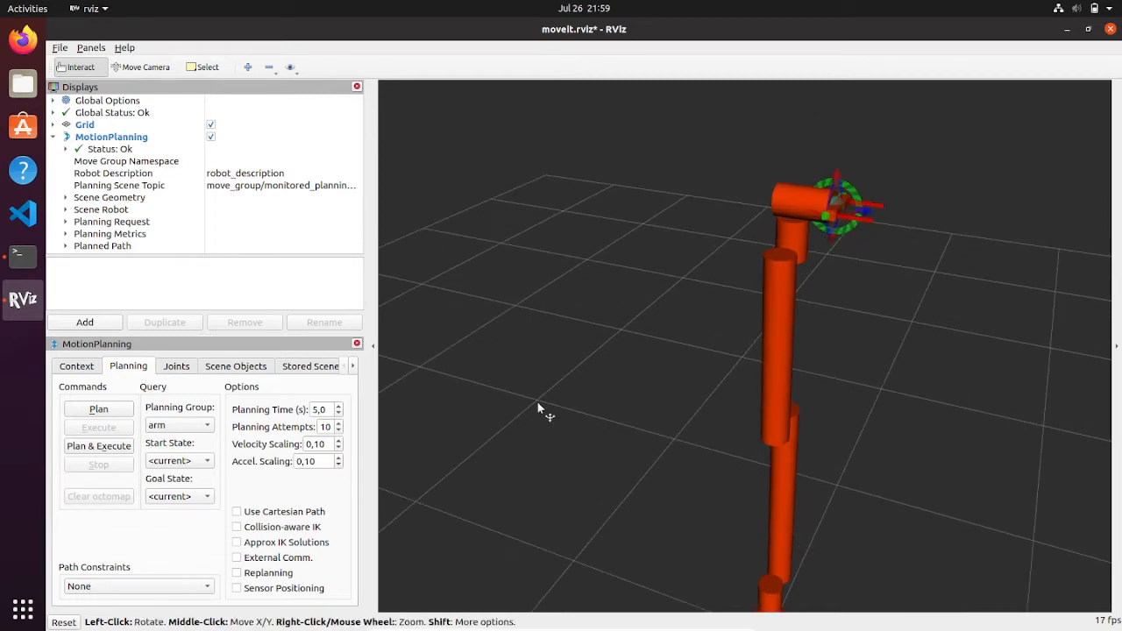
left_click(200, 427)
left_click(173, 448)
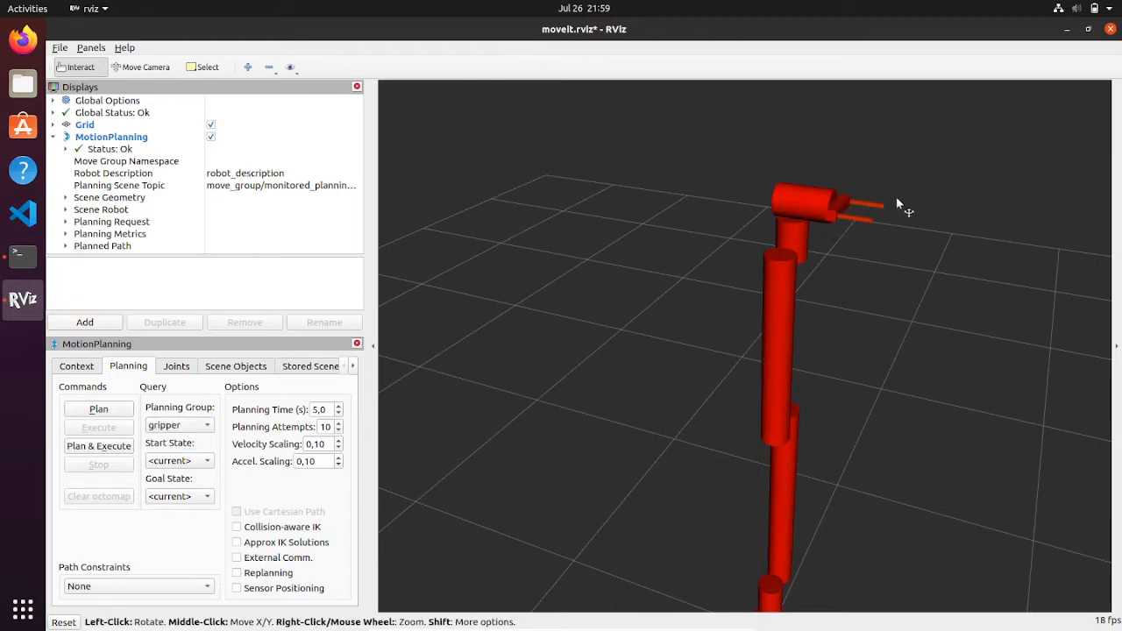
middle_click_drag(870, 208, 854, 228)
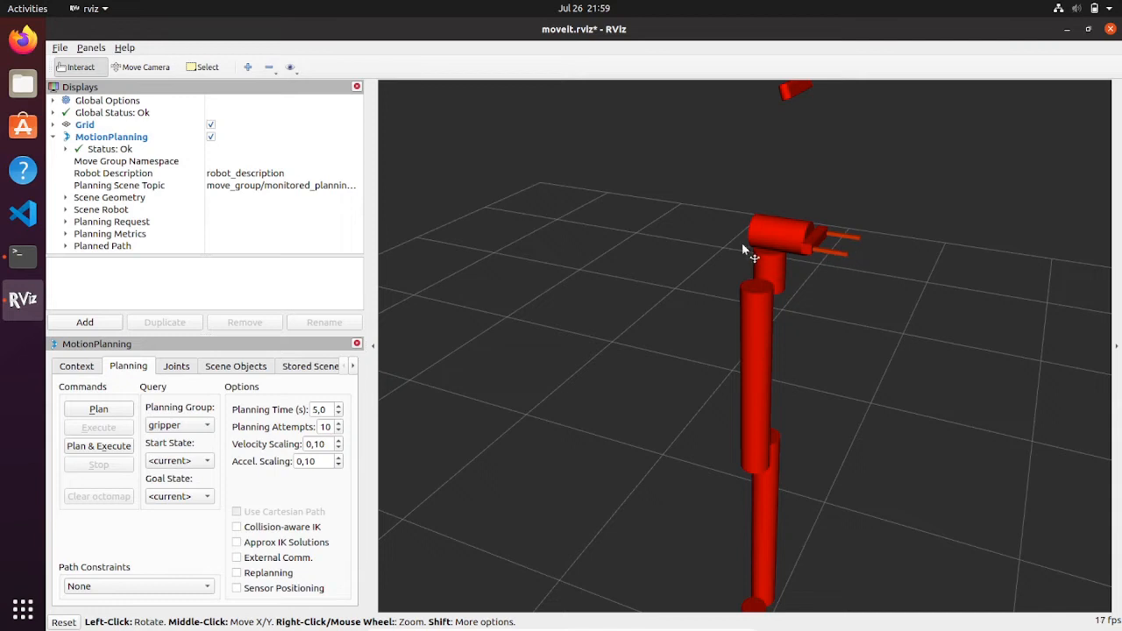
left_click(207, 425)
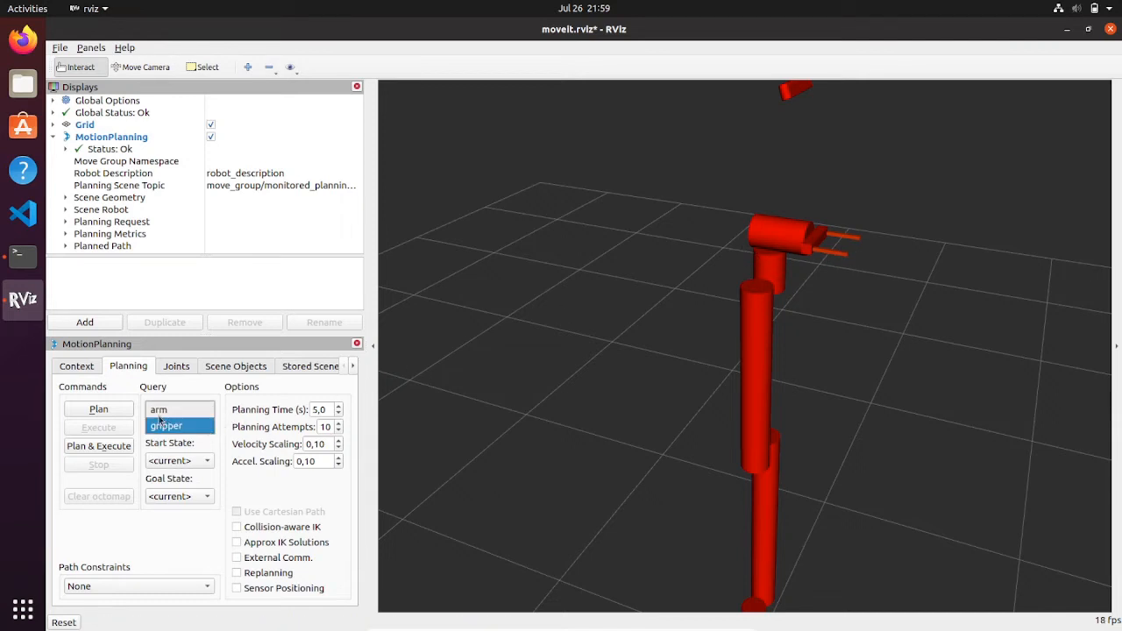
left_click(162, 408)
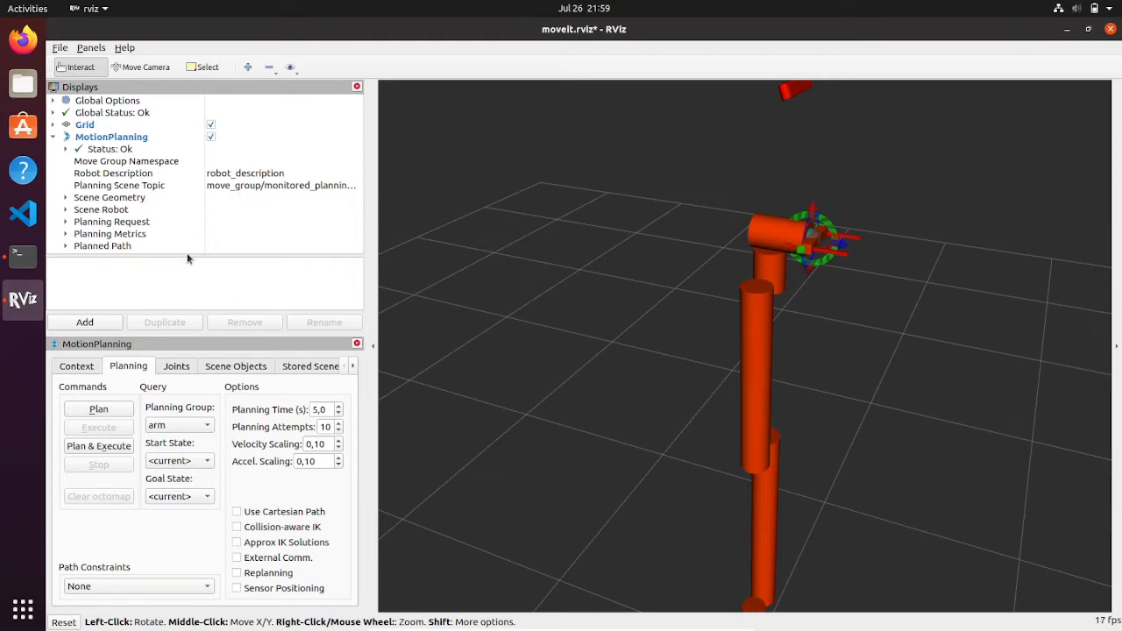
- Enlarge the Displays property list and expand the MotionPlanning sections Scene Geometry and Scene Robot
left_click_drag(185, 254, 185, 303)
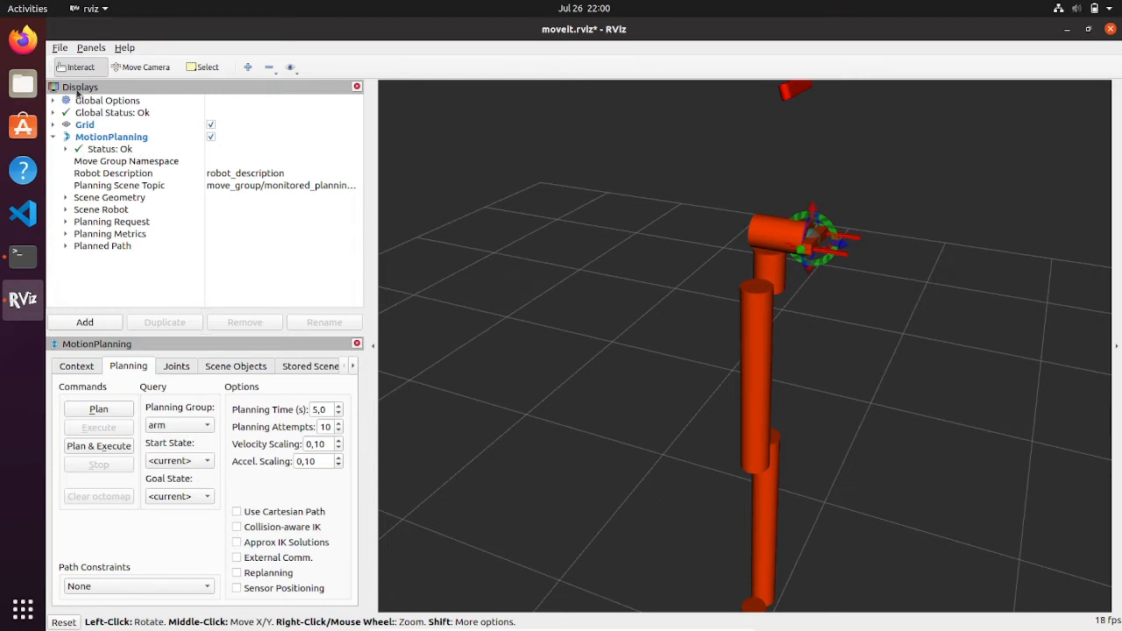
left_click(65, 198)
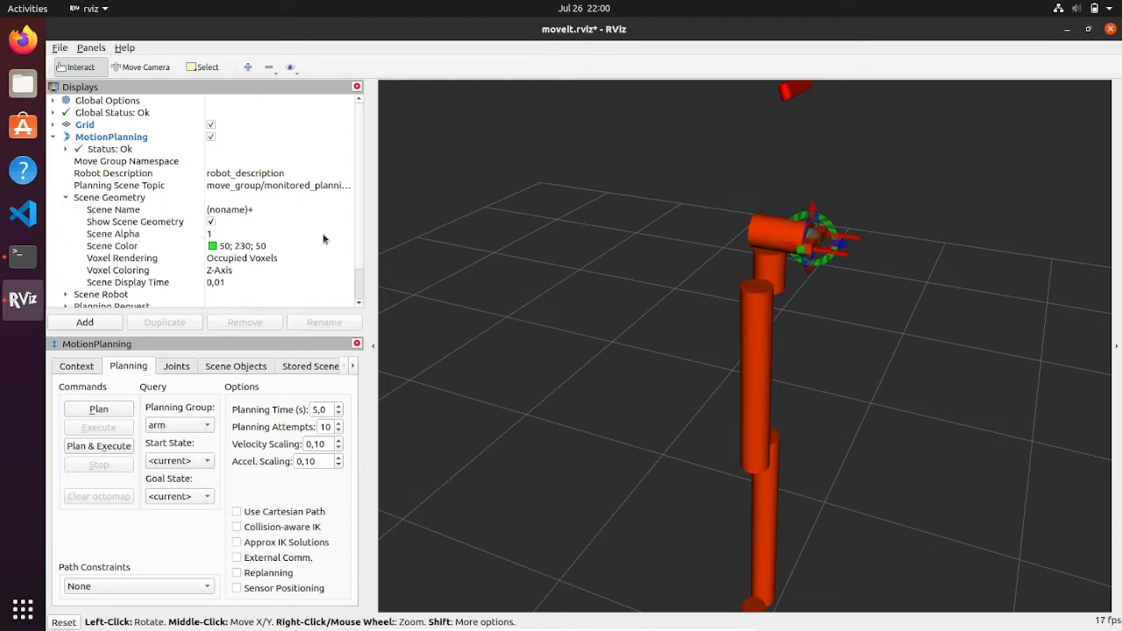
scroll(361, 236, "down", 1)
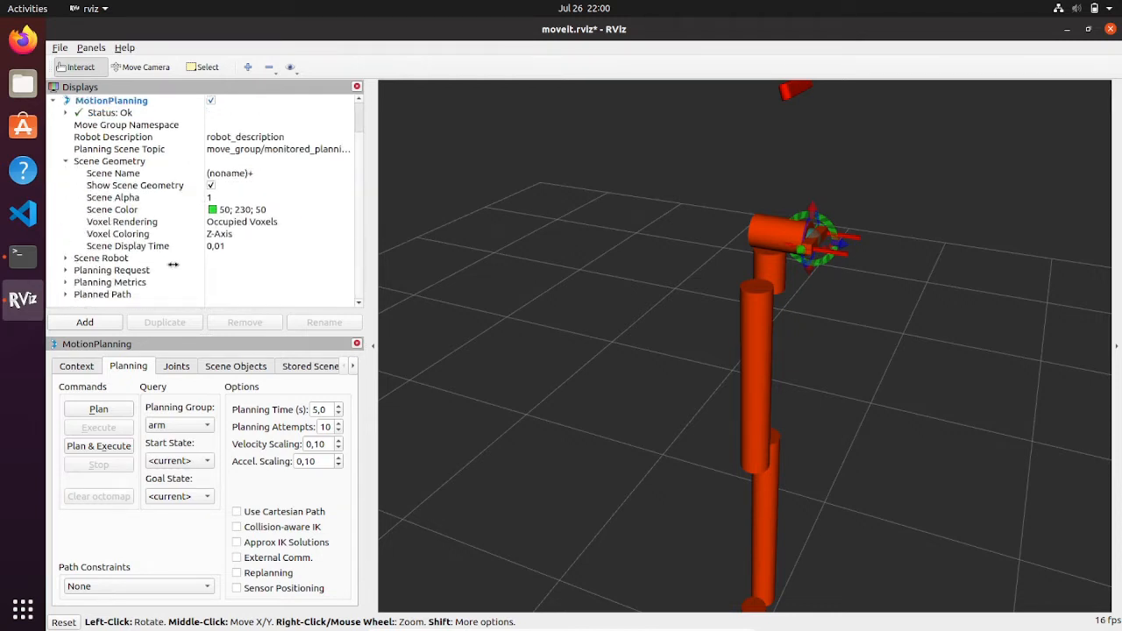
left_click(66, 258)
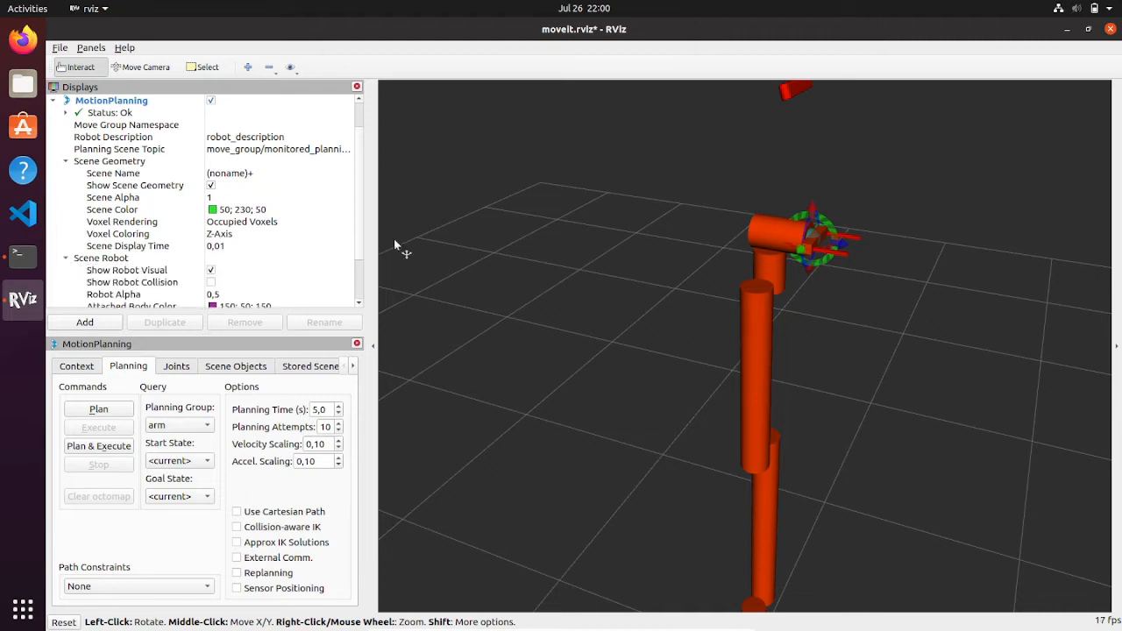
scroll(357, 224, "down", 2)
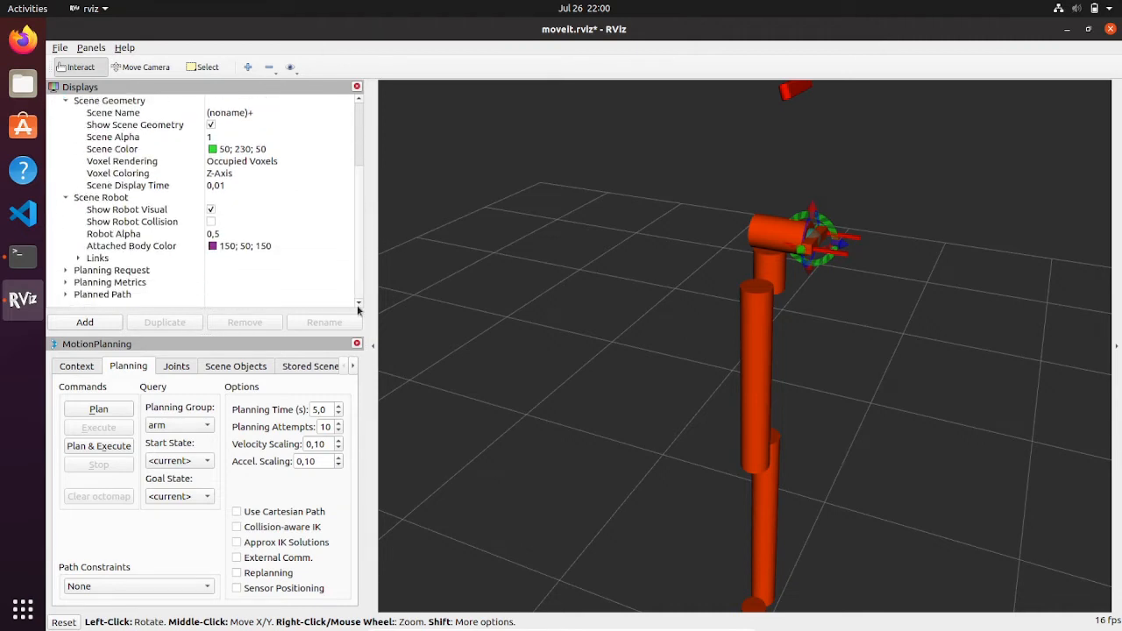
- Expand Planning Request, Planning Metrics and Planned Path under MotionPlanning and review their properties
left_click(66, 271)
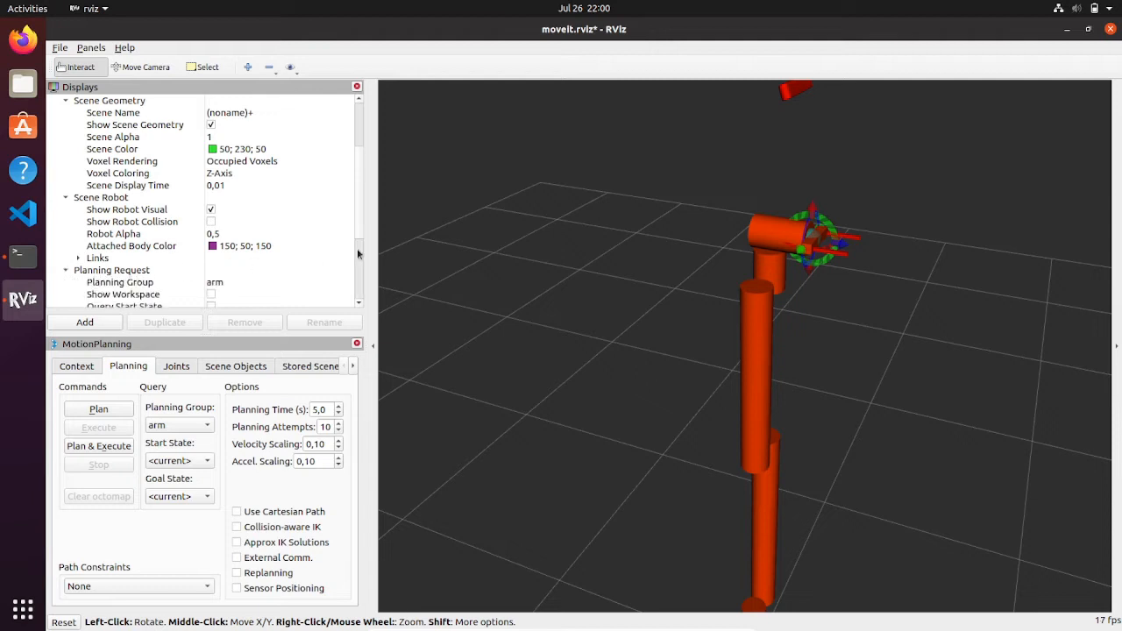
scroll(351, 256, "down", 1)
scroll(350, 261, "down", 4)
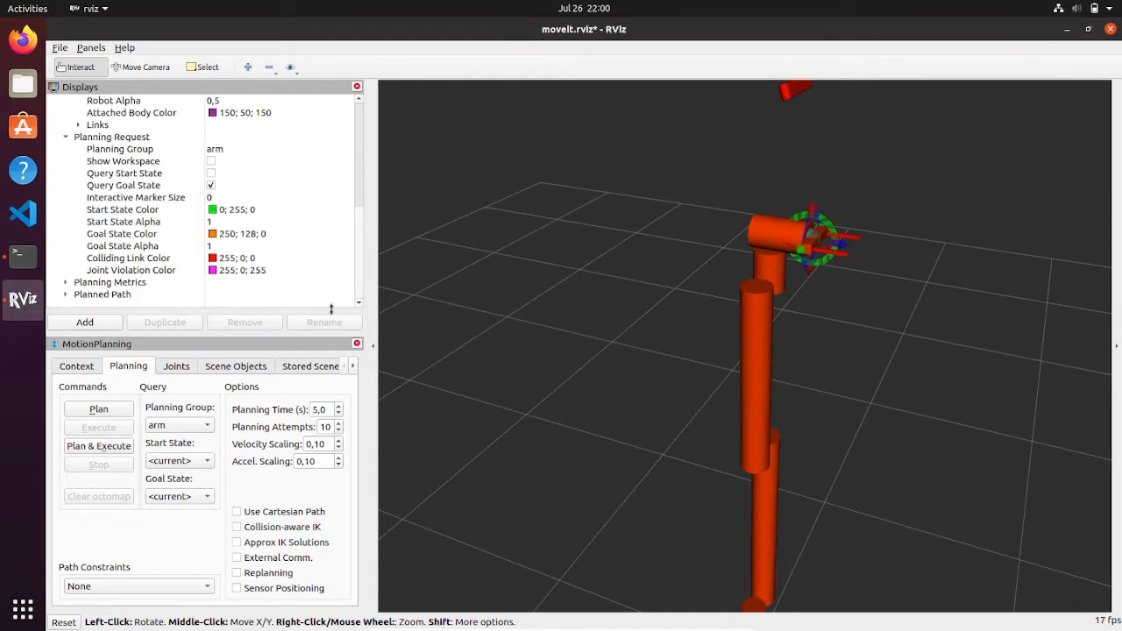
left_click(67, 285)
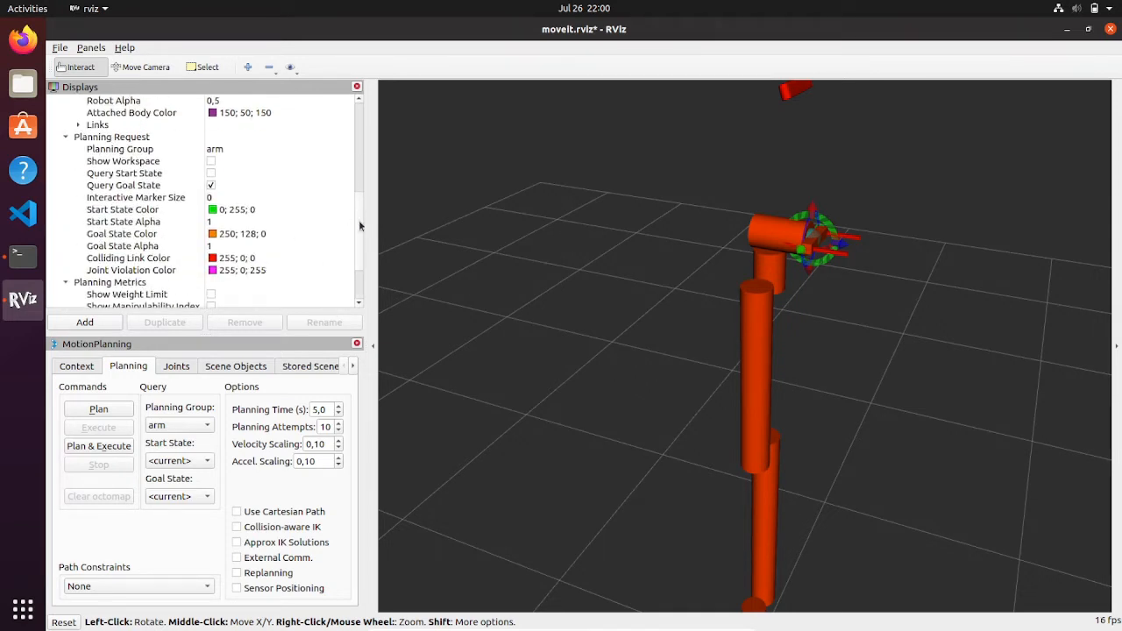
scroll(356, 255, "down", 2)
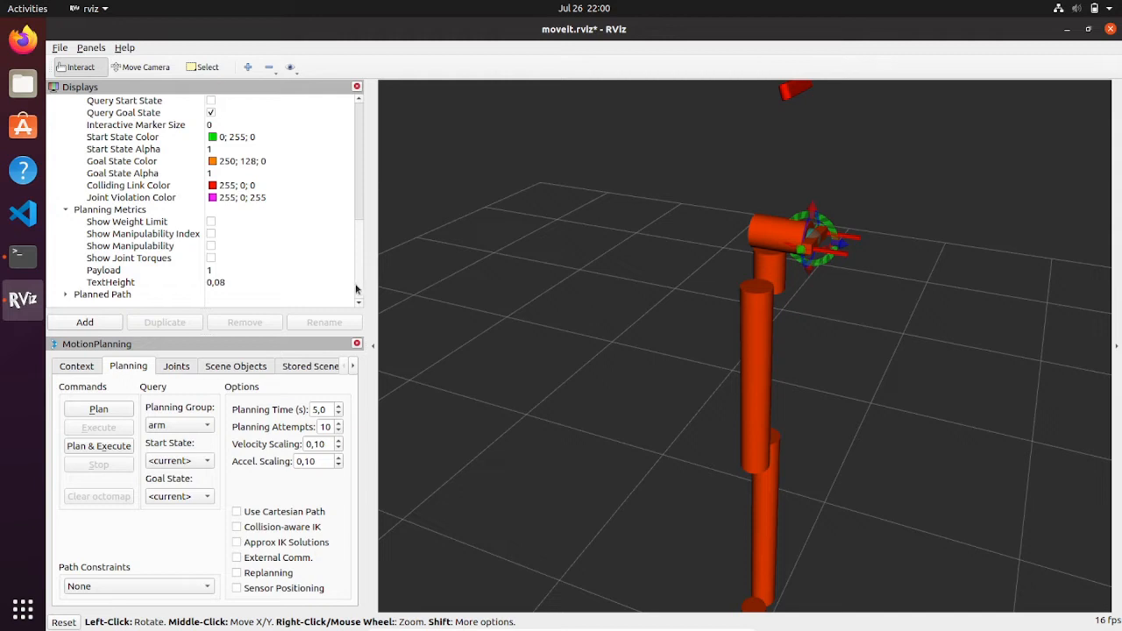
left_click(66, 295)
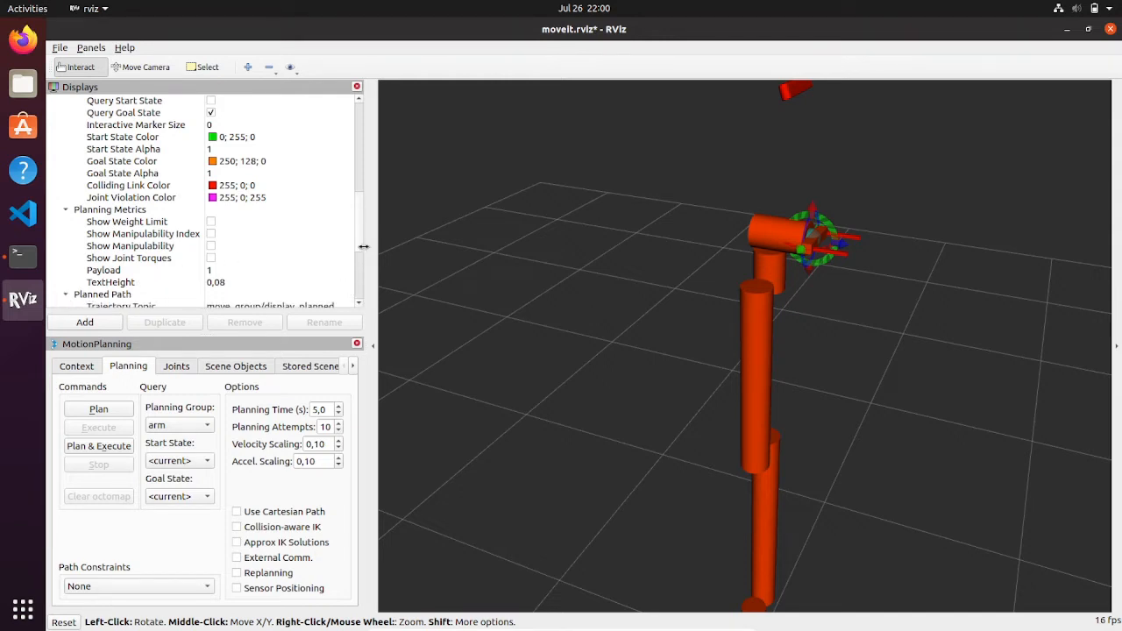
scroll(361, 301, "down", 4)
scroll(355, 263, "up", 7)
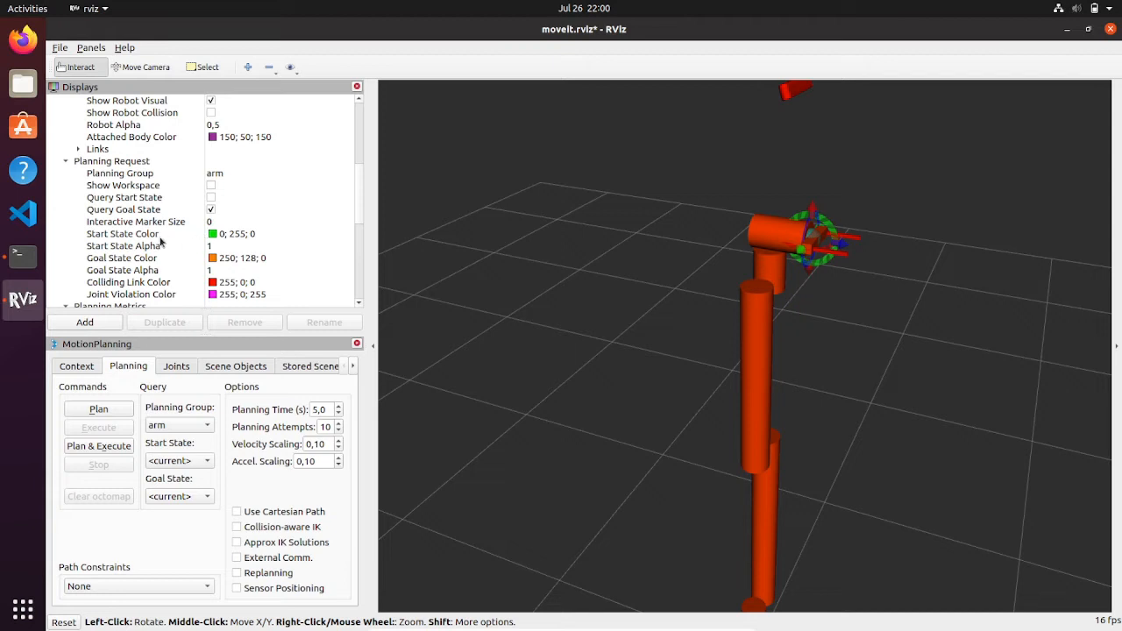
- Set the Start State Color of the planning request to 250; 128; 0
left_click(223, 235)
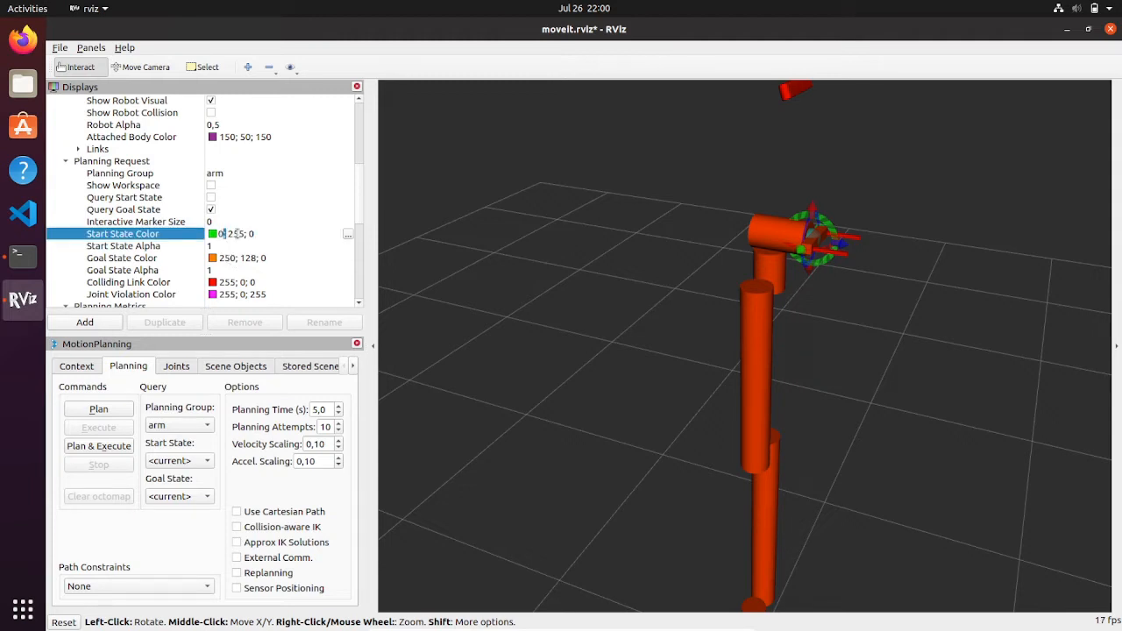
key("BackSpace")
type("250")
key("BackSpace")
key("BackSpace")
key("BackSpace")
type("128")
- Set the Goal State Color of the planning request to 0; 255; 0
double_click(232, 259)
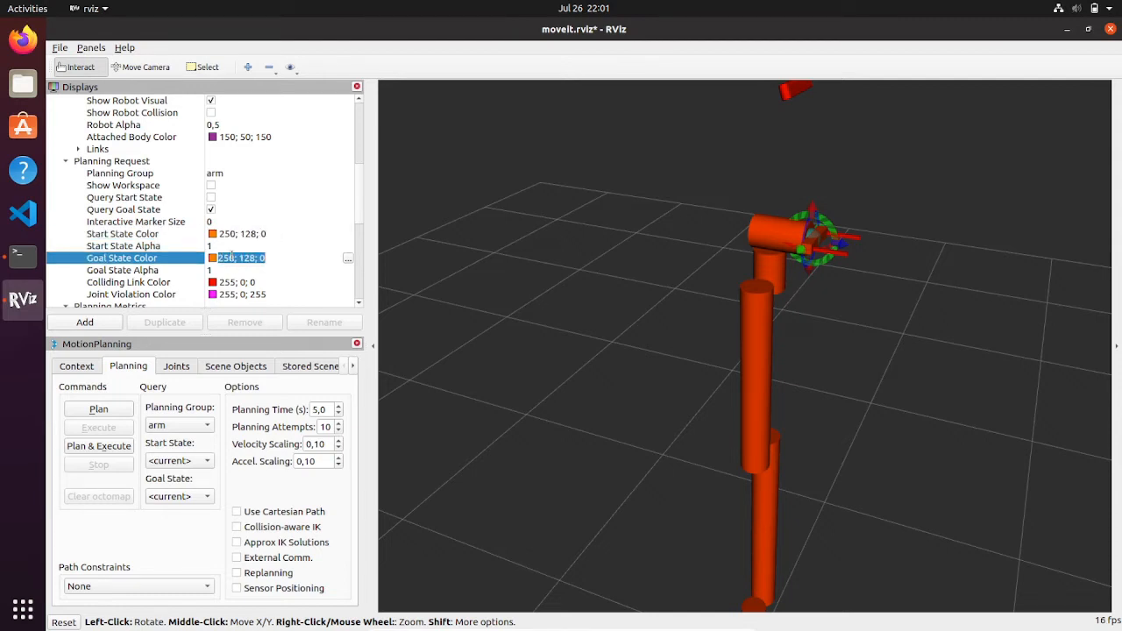
left_click(236, 260)
key("BackSpace")
key("BackSpace")
key("BackSpace")
type("0")
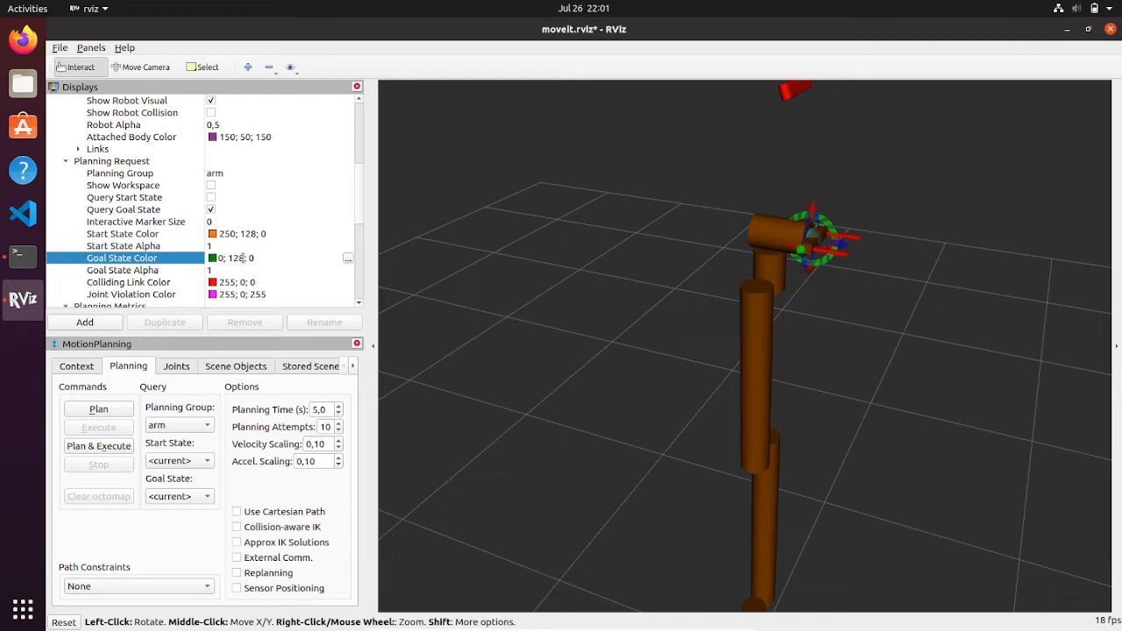
key("BackSpace")
key("BackSpace")
key("BackSpace")
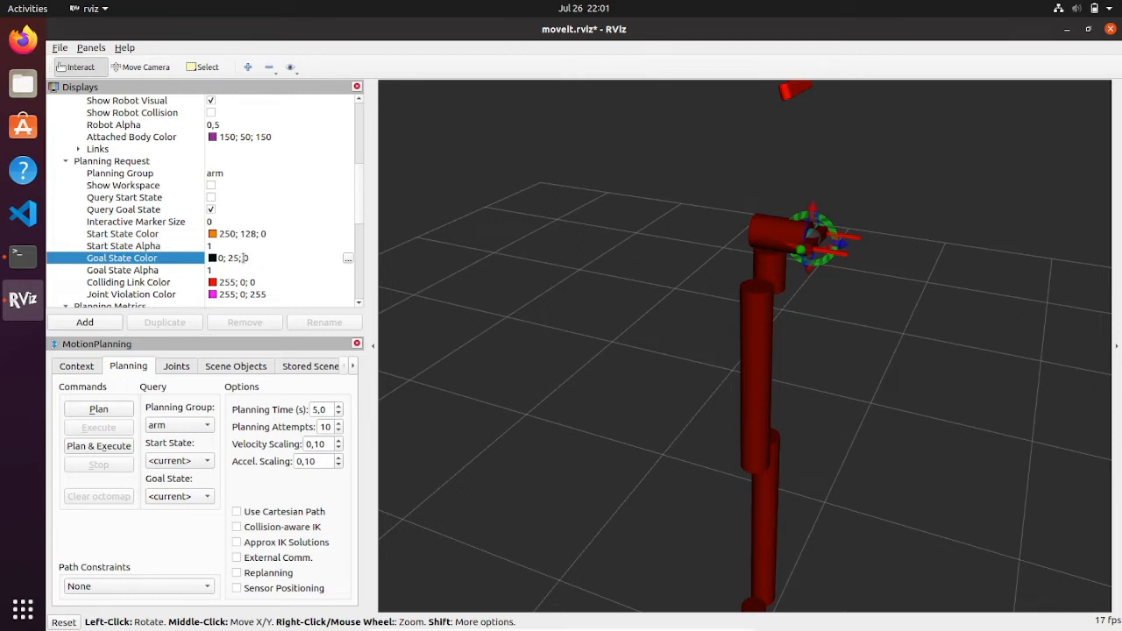
type("5")
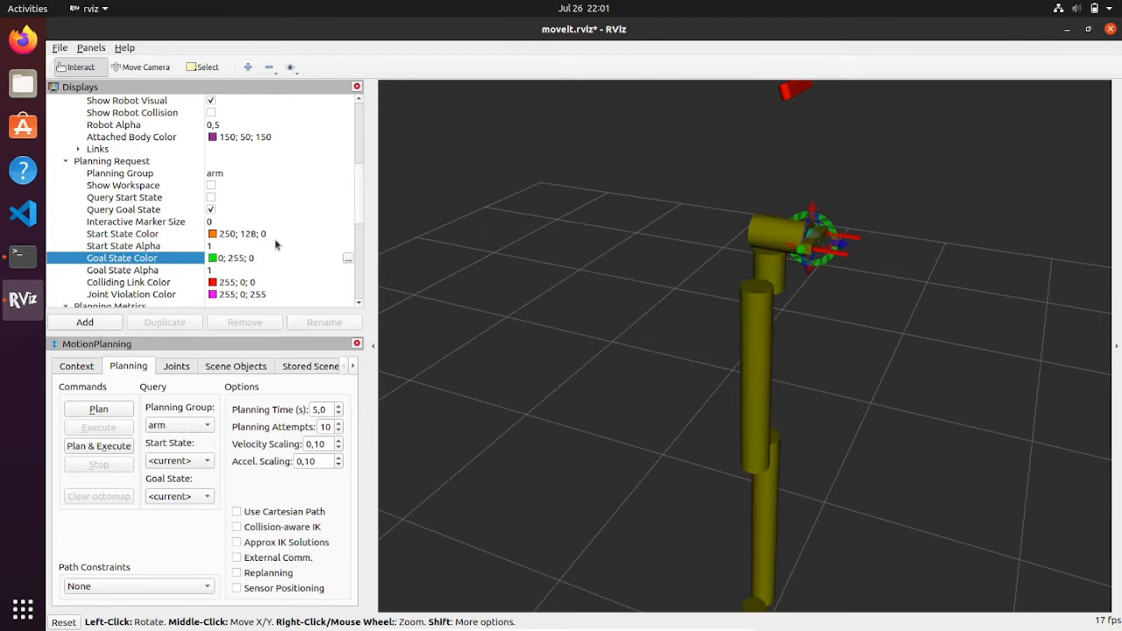
- Set the arm planning query's goal state to home and its start state to zero
left_click(325, 235)
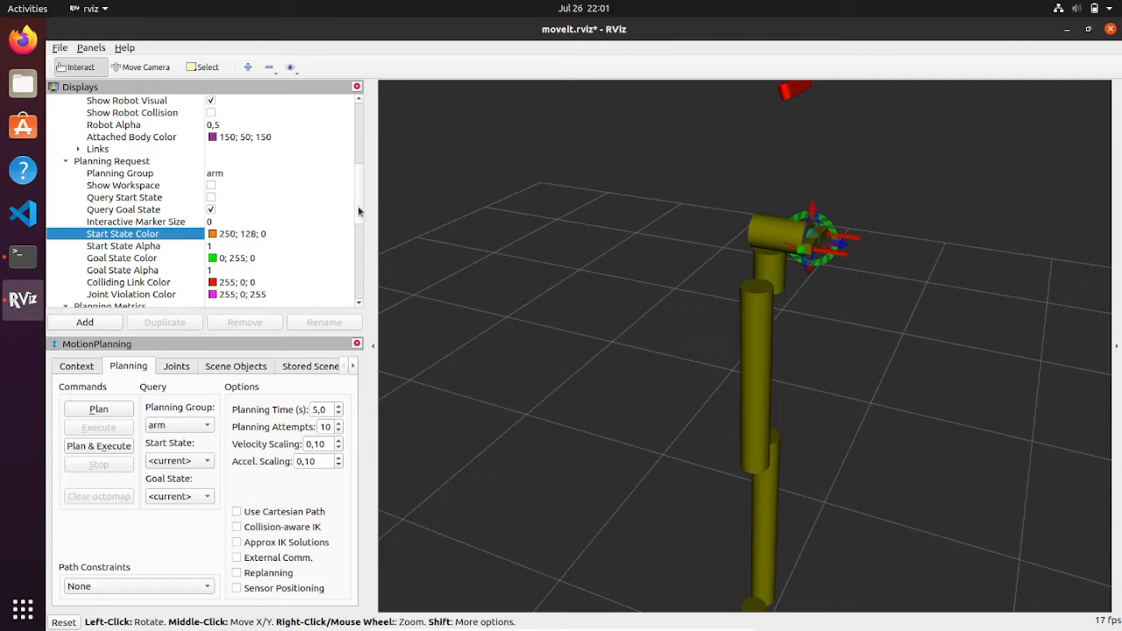
left_click_drag(359, 211, 342, 286)
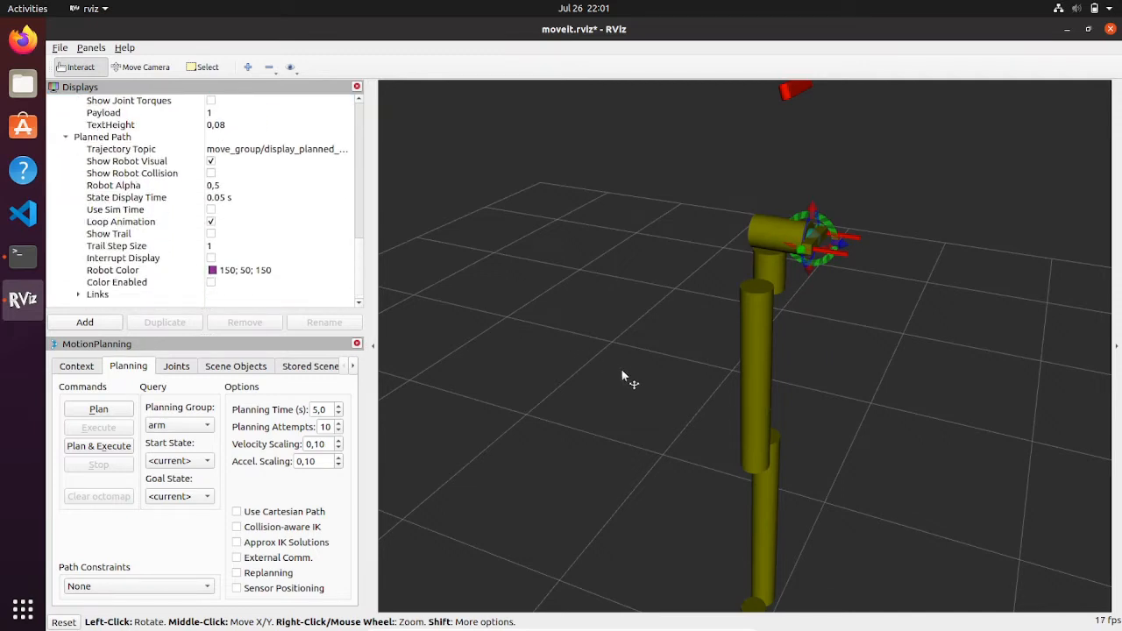
scroll(623, 375, "down", 3)
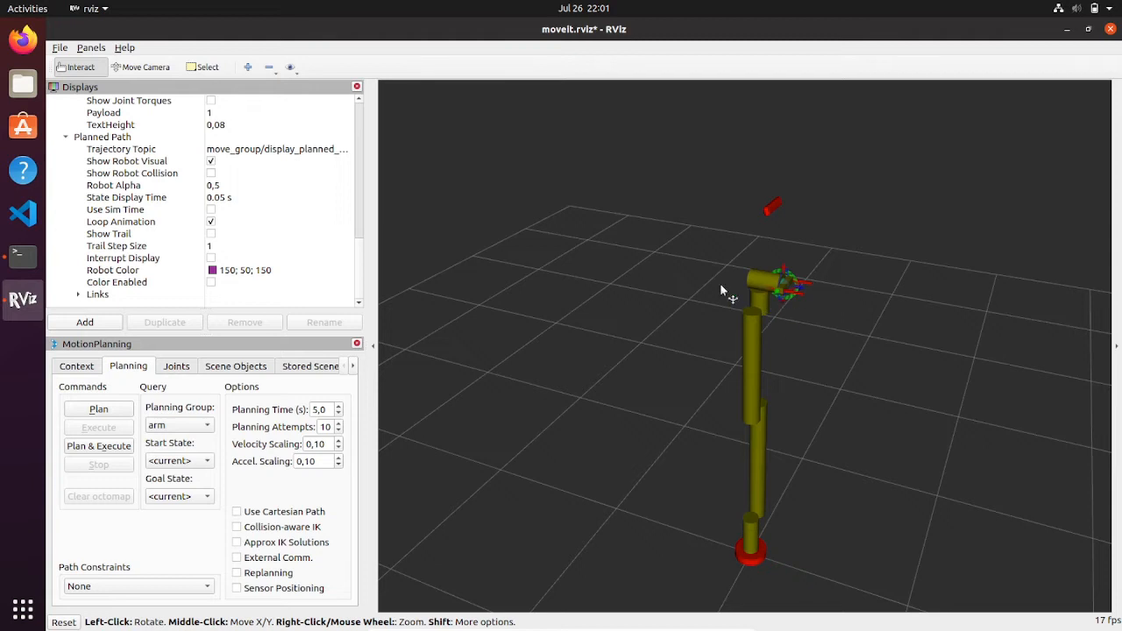
left_click(192, 466)
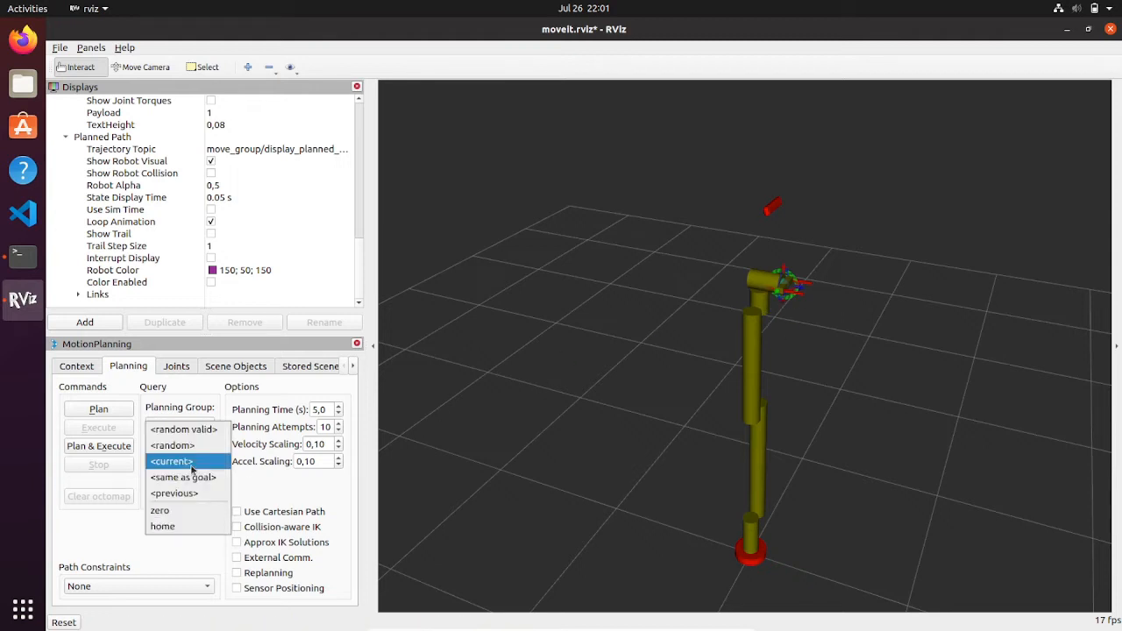
left_click(258, 490)
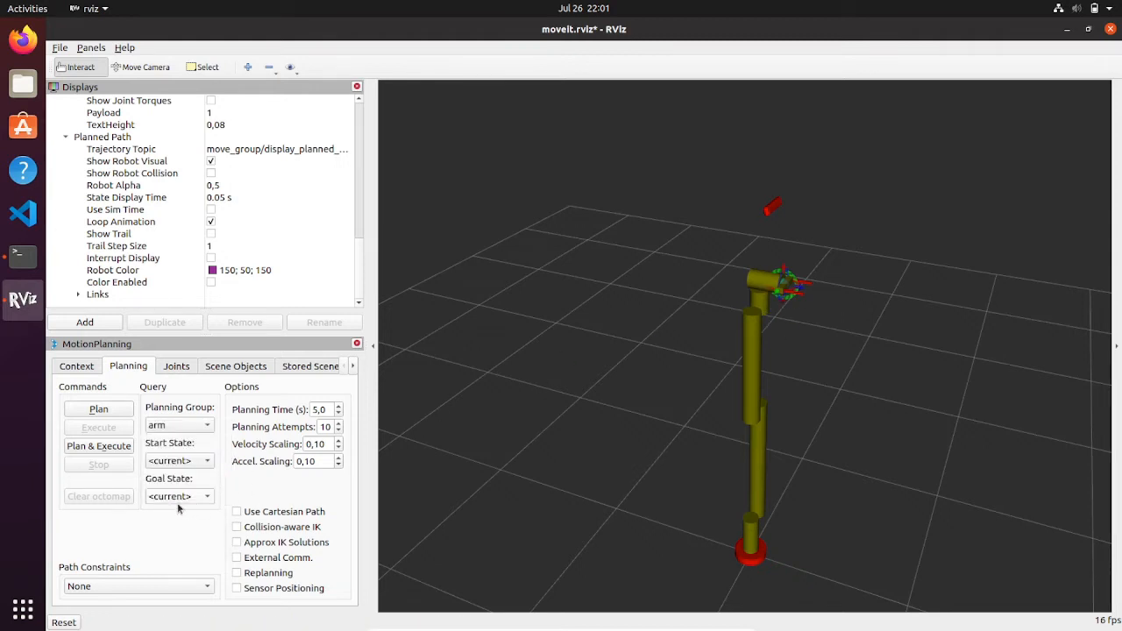
left_click(178, 502)
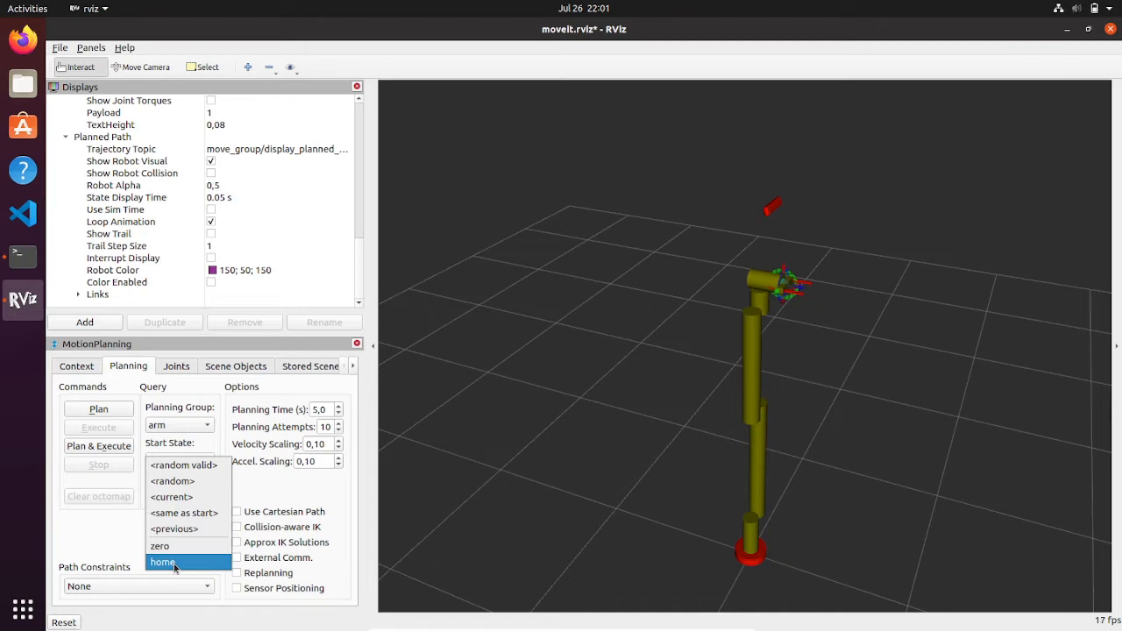
left_click(174, 563)
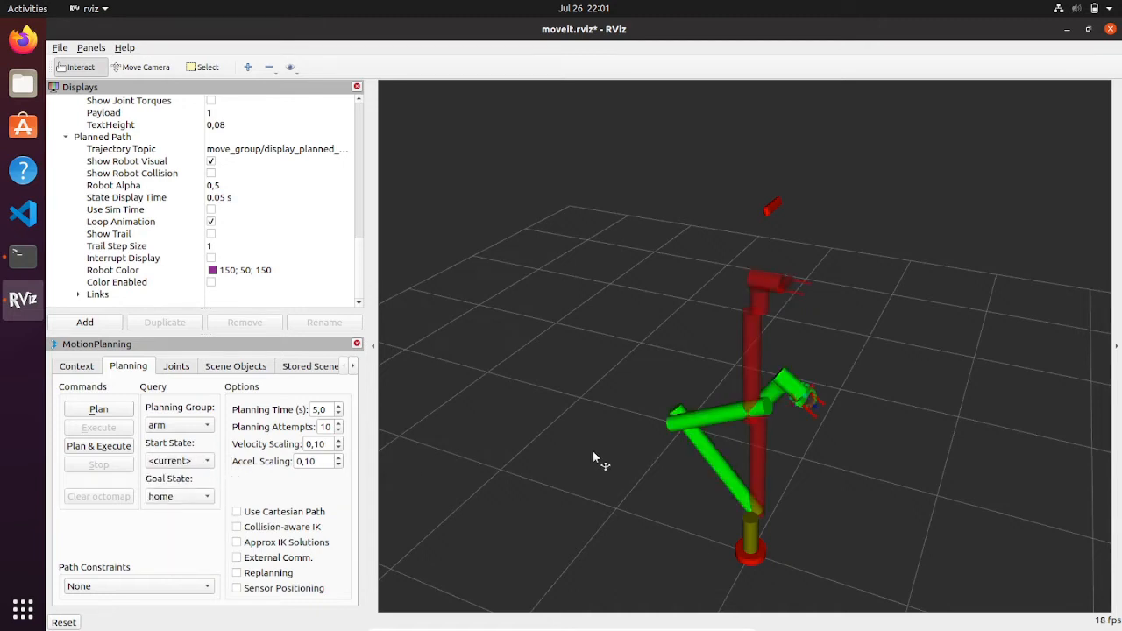
left_click(173, 464)
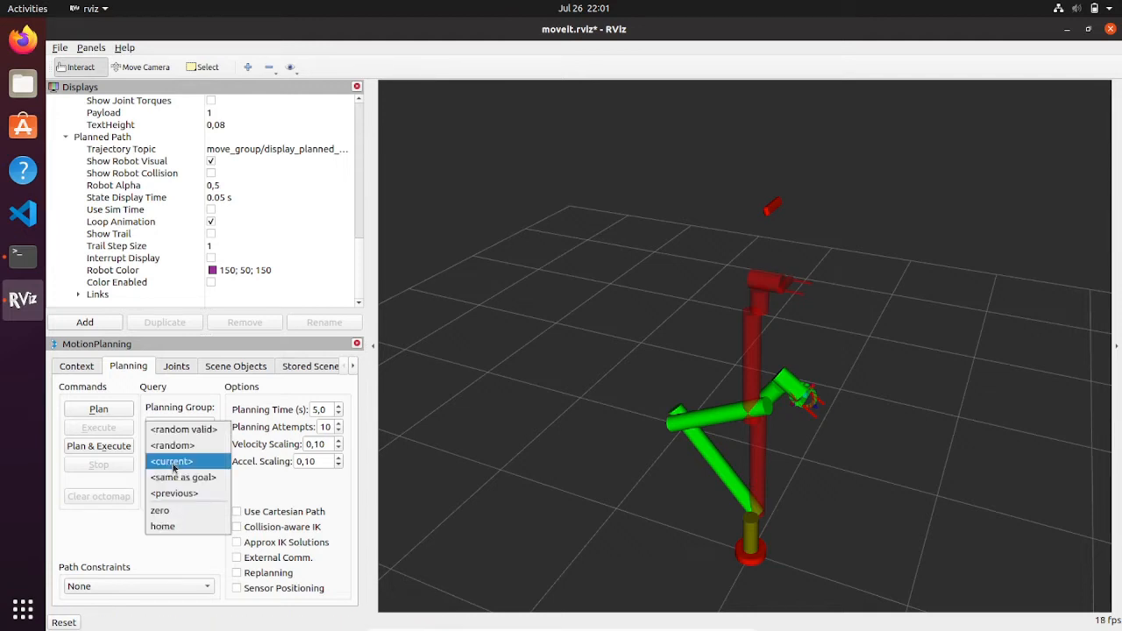
left_click(164, 517)
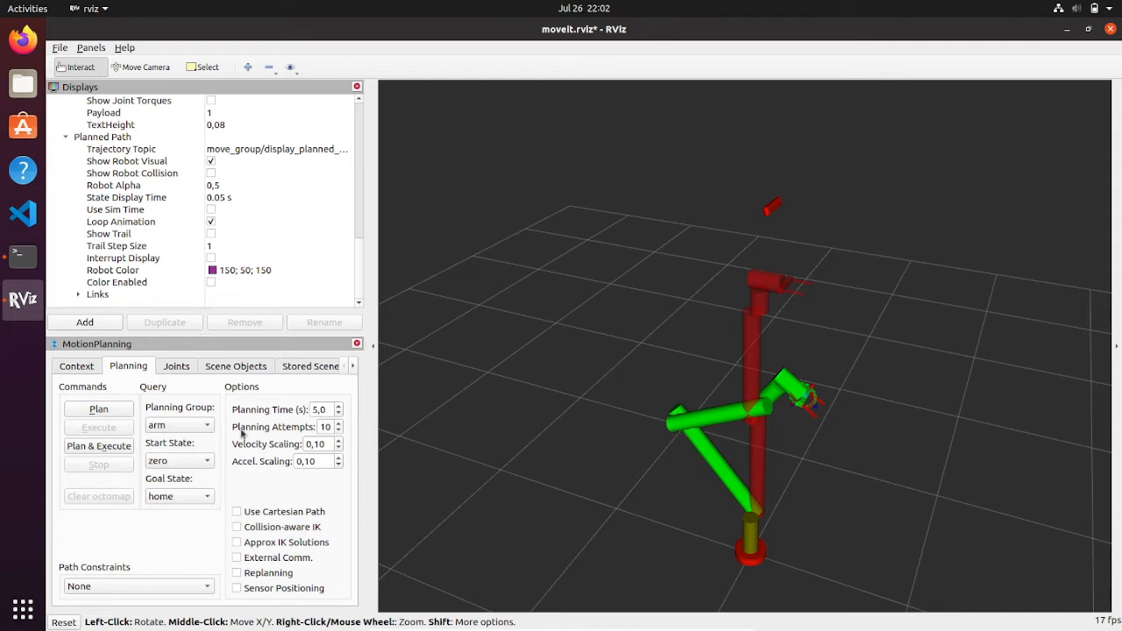
- Plan and execute the arm motion from zero to home, and turn off Show Robot Visual for the Planned Path
left_click(104, 452)
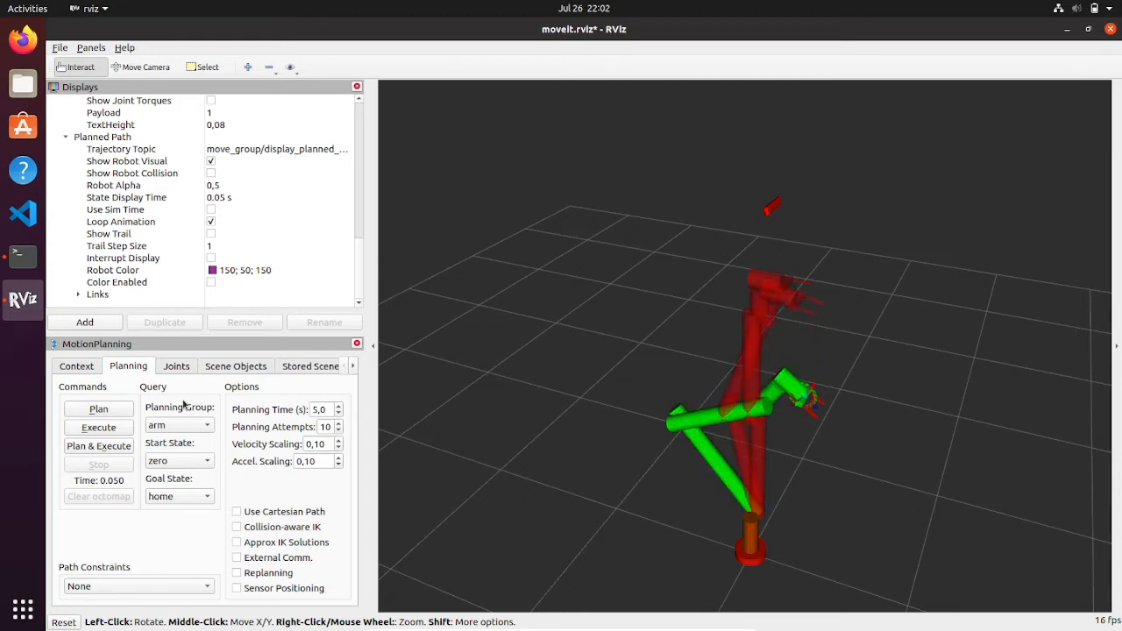
left_click(106, 433)
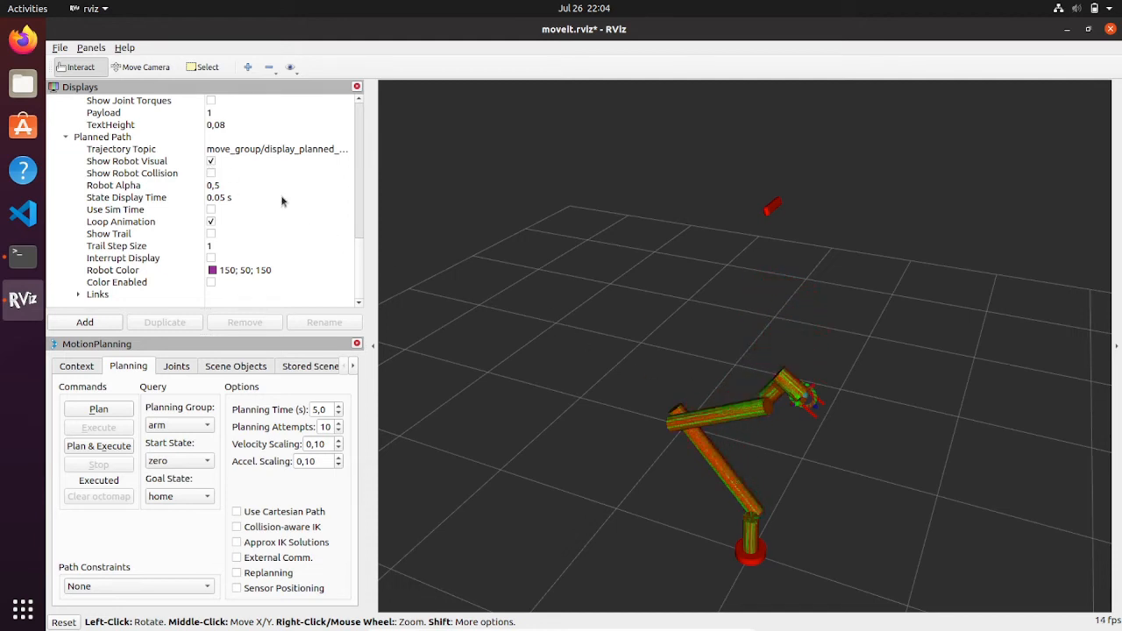
left_click(210, 162)
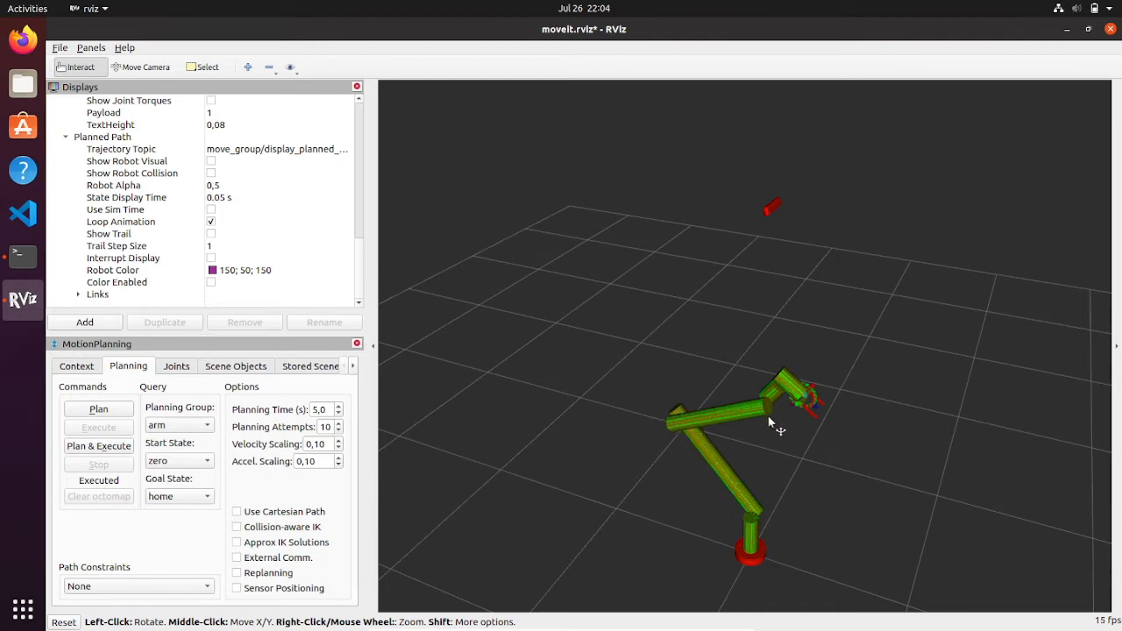
- Swap the planning query by setting the start state to home and the goal state to zero
left_click(181, 462)
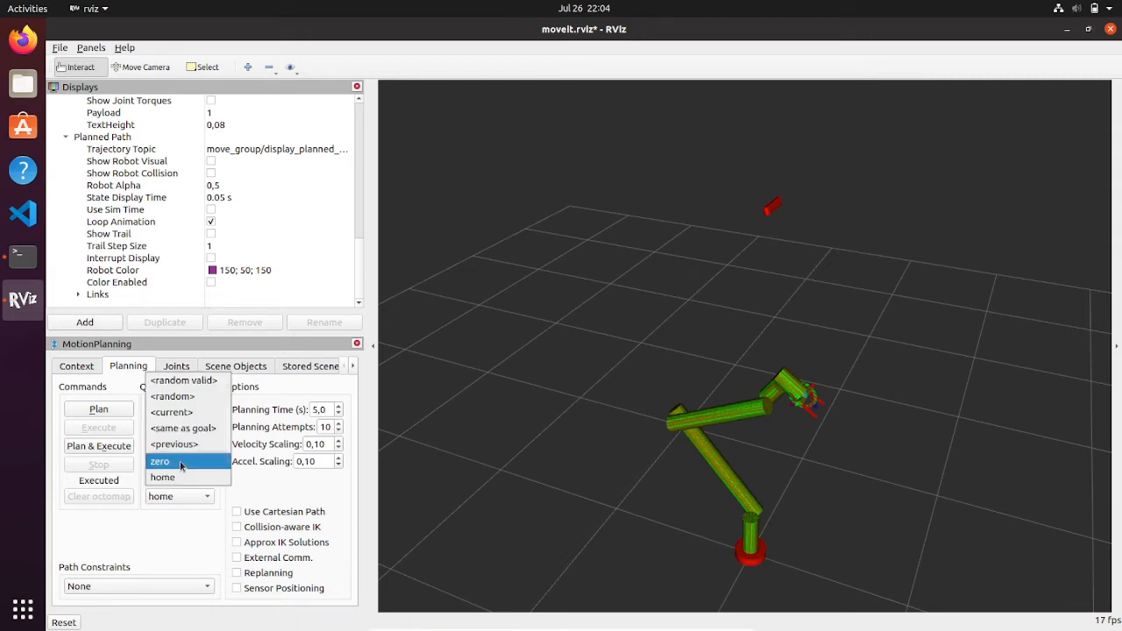
left_click(176, 478)
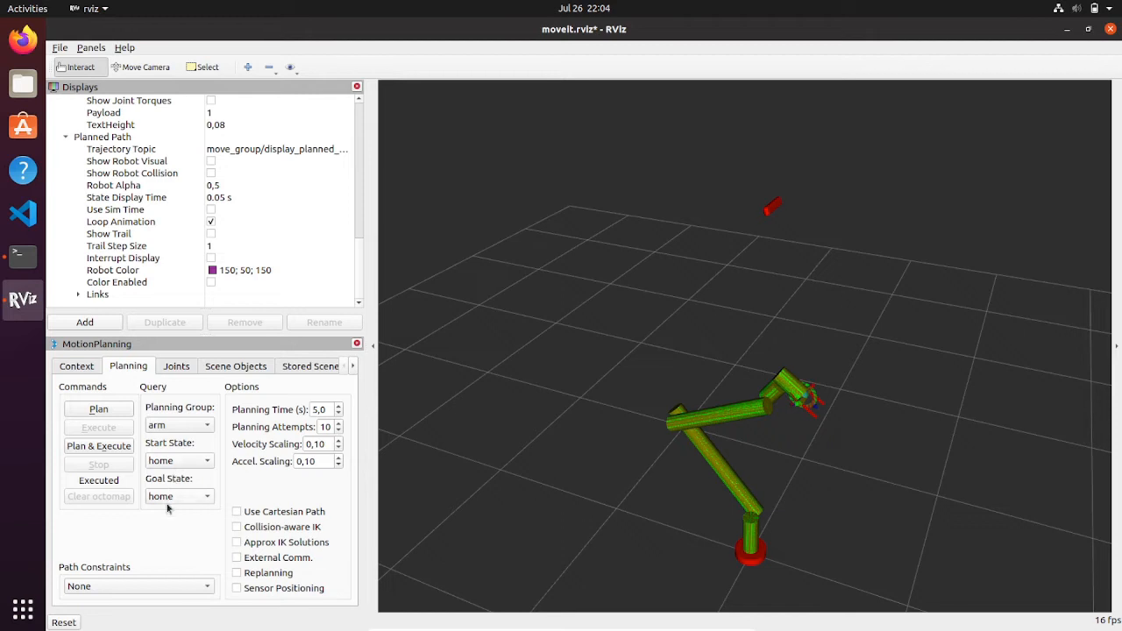
left_click(167, 498)
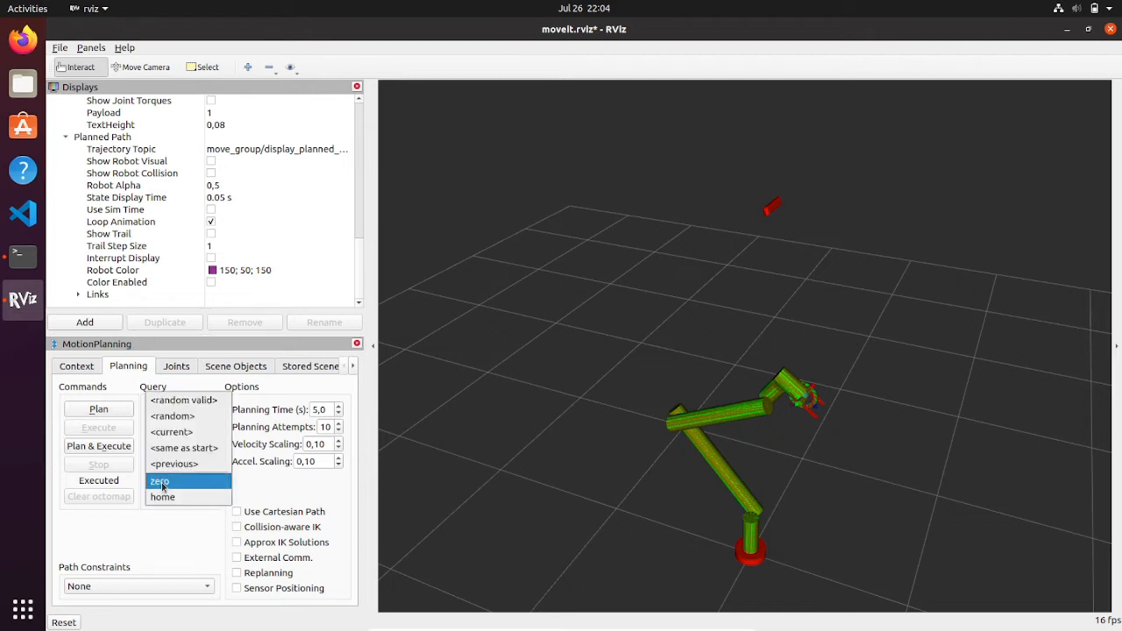
left_click(161, 482)
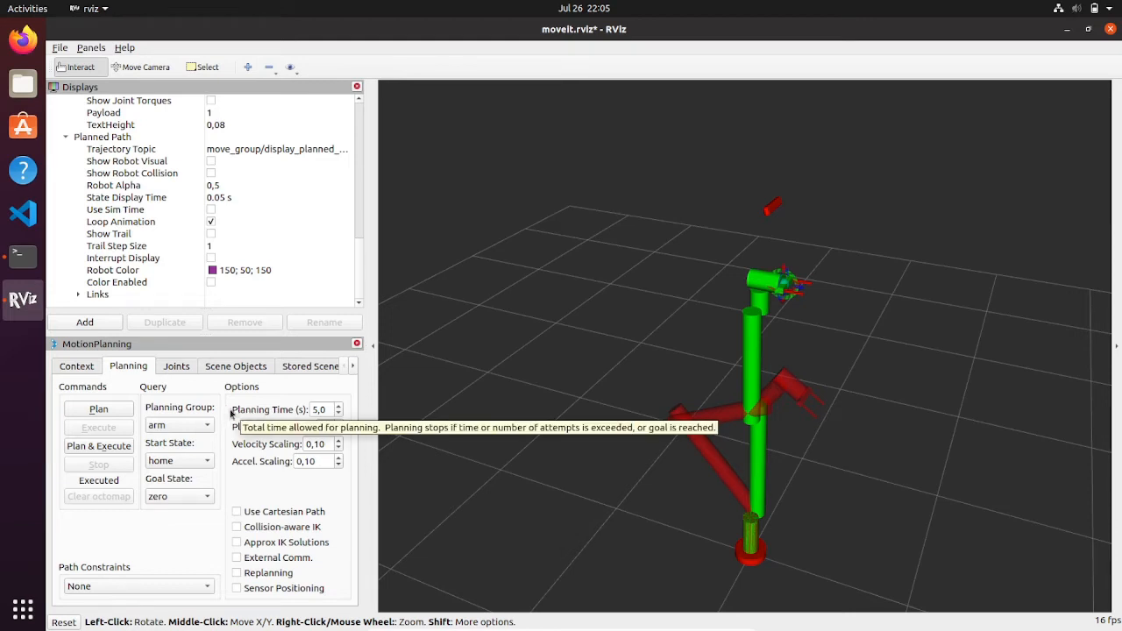
- Set Velocity Scaling to 0,60 and plan and execute the arm motion from home to zero
mouse_move(247, 413)
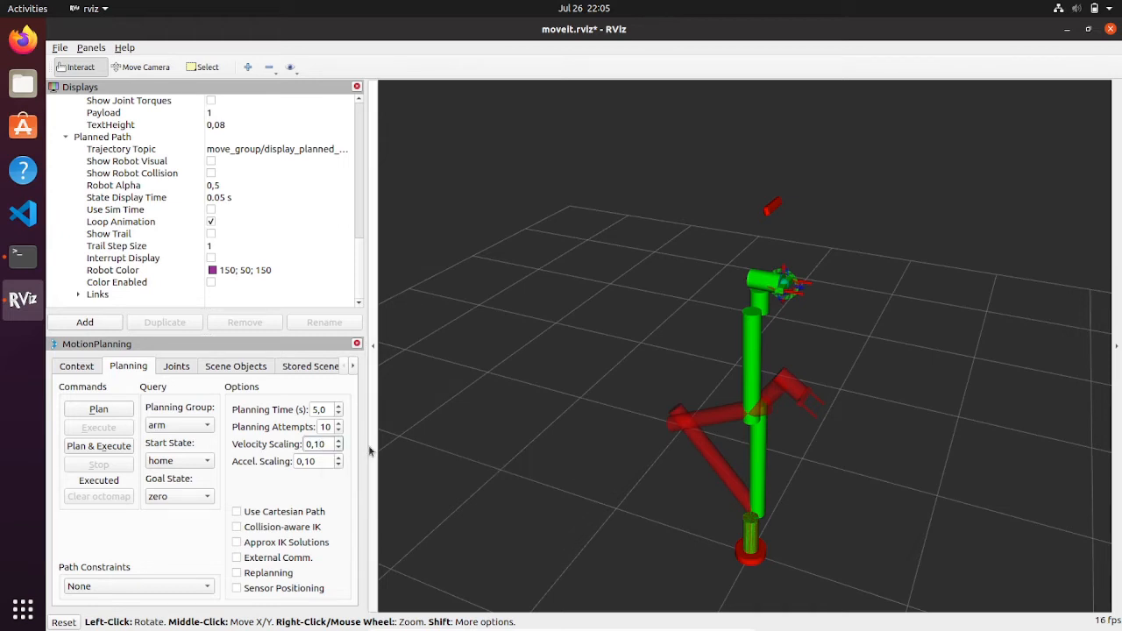
key("BackSpace")
type("6")
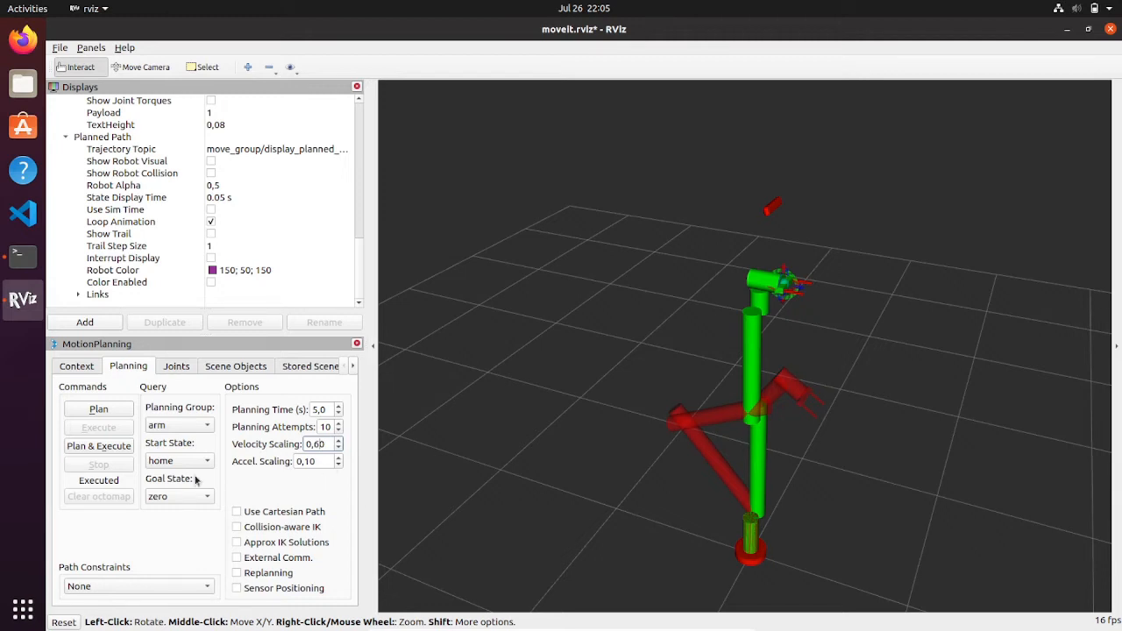
left_click(97, 451)
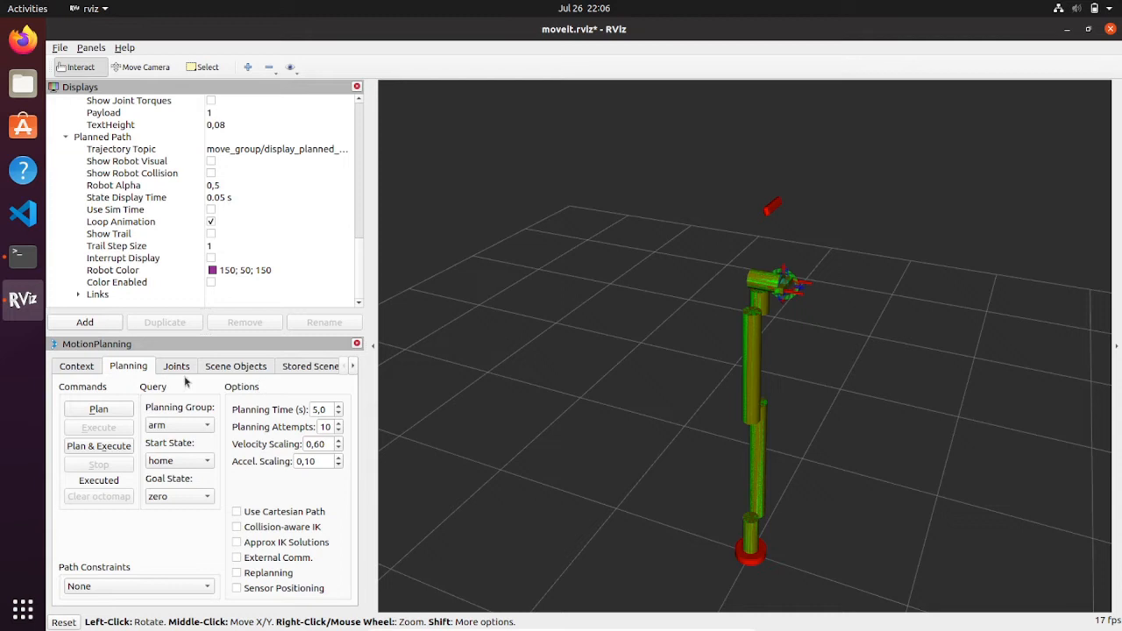
- Review the planning library and planner parameters in the MotionPlanning context settings, and return to the planning options
left_click(77, 367)
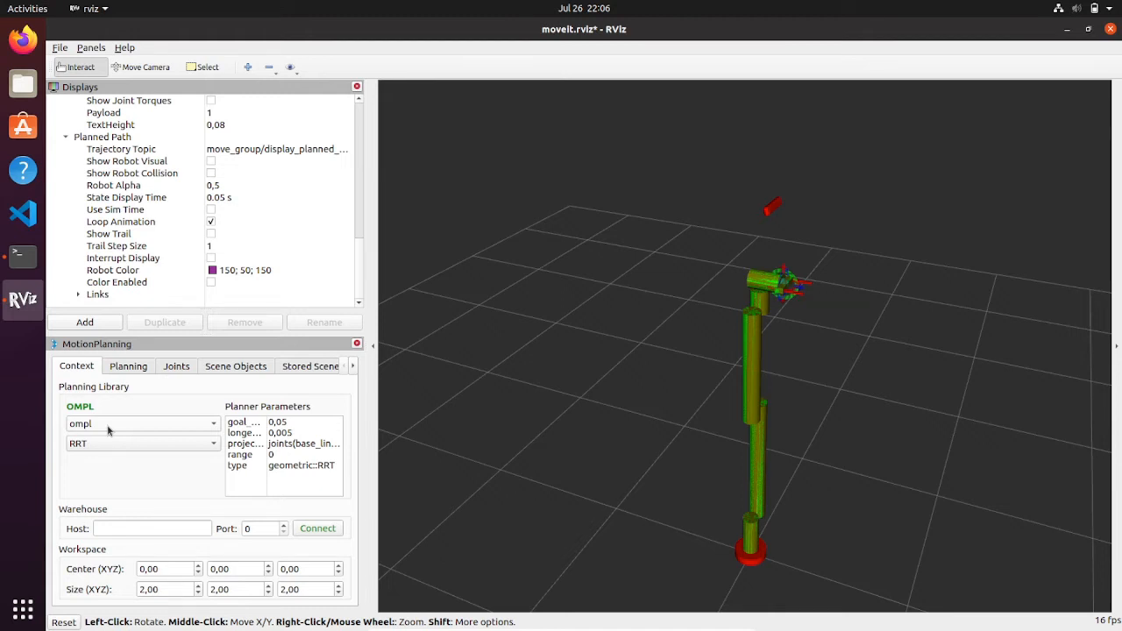
left_click(123, 369)
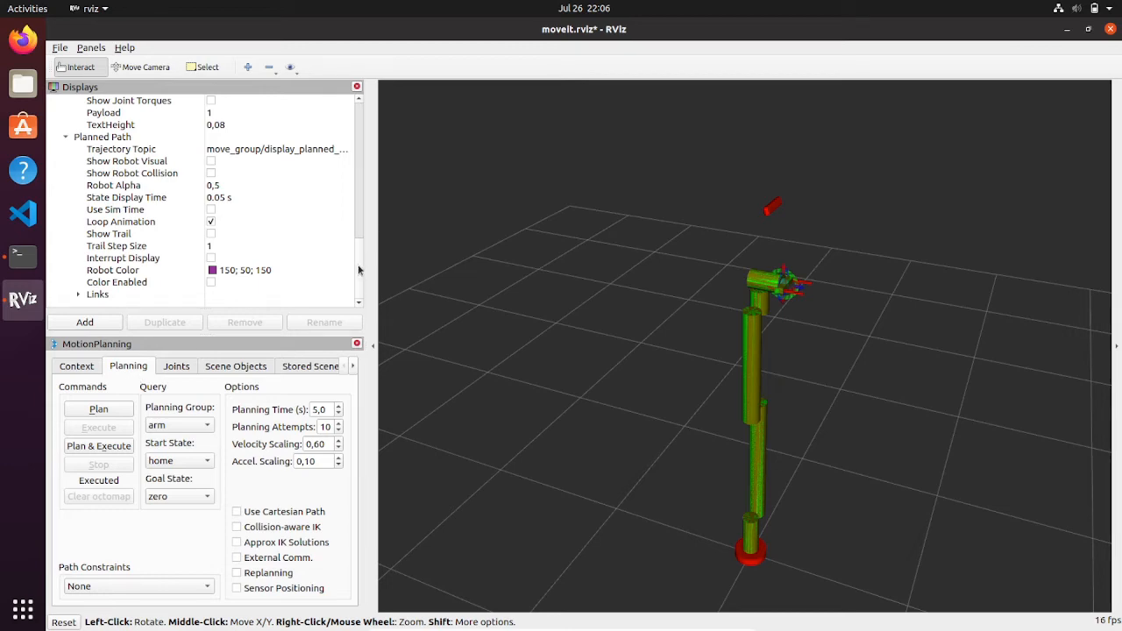
left_click_drag(358, 264, 356, 288)
- Move the goal state's end effector outward and down from the upright pose using its interactive marker
middle_click_drag(830, 305, 793, 296)
mouse_move(777, 297)
left_mouse_down()
mouse_move(701, 291)
mouse_move(666, 253)
left_mouse_up()
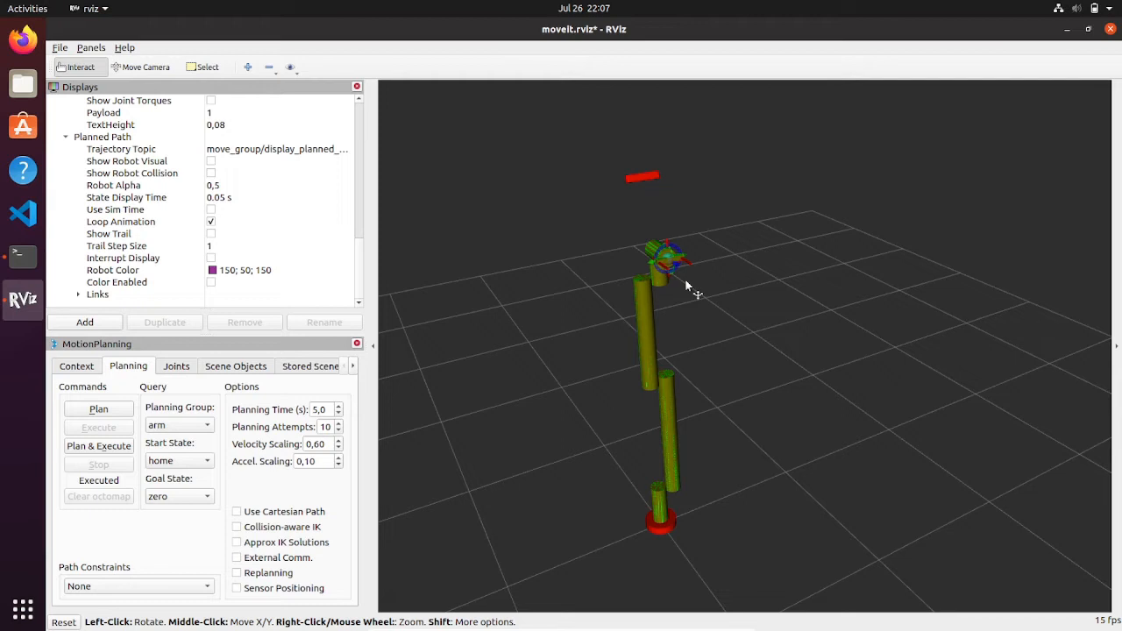
scroll(688, 283, "up", 3)
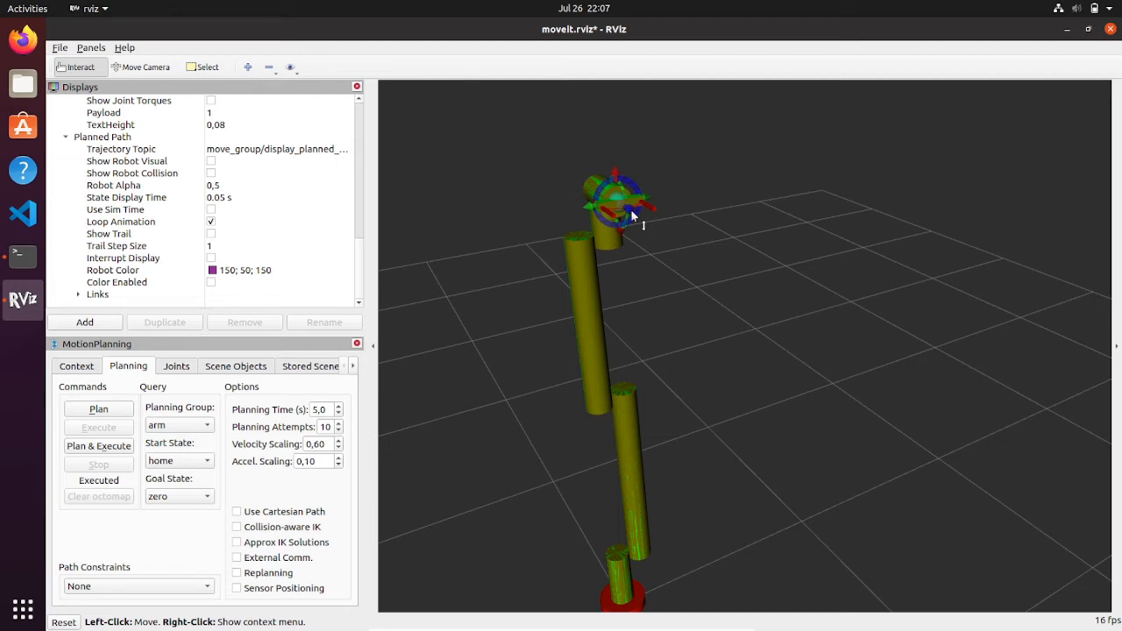
left_click_drag(631, 210, 635, 215)
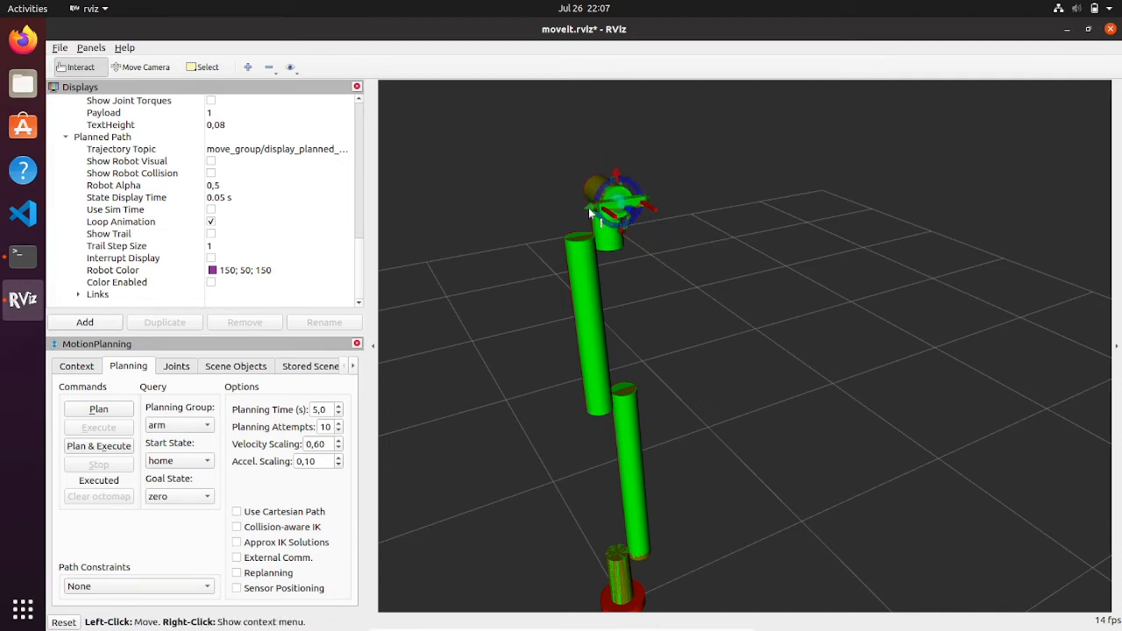
left_click_drag(589, 213, 547, 214)
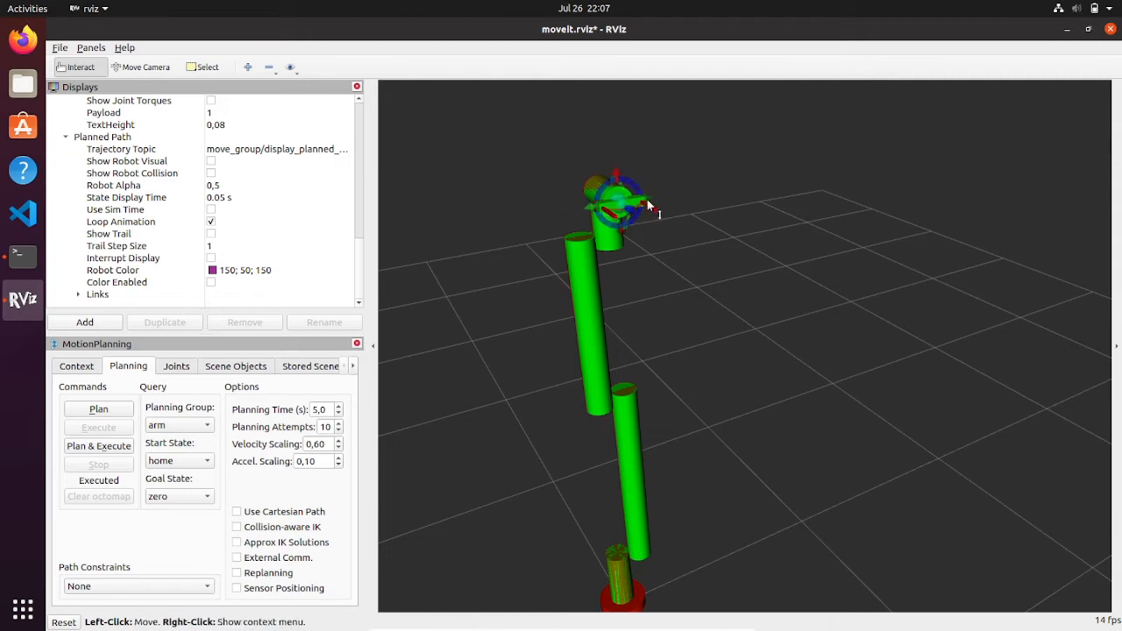
mouse_move(647, 200)
left_mouse_down()
mouse_move(673, 195)
mouse_move(624, 209)
mouse_move(646, 252)
mouse_move(722, 263)
mouse_move(808, 313)
mouse_move(887, 333)
left_mouse_up()
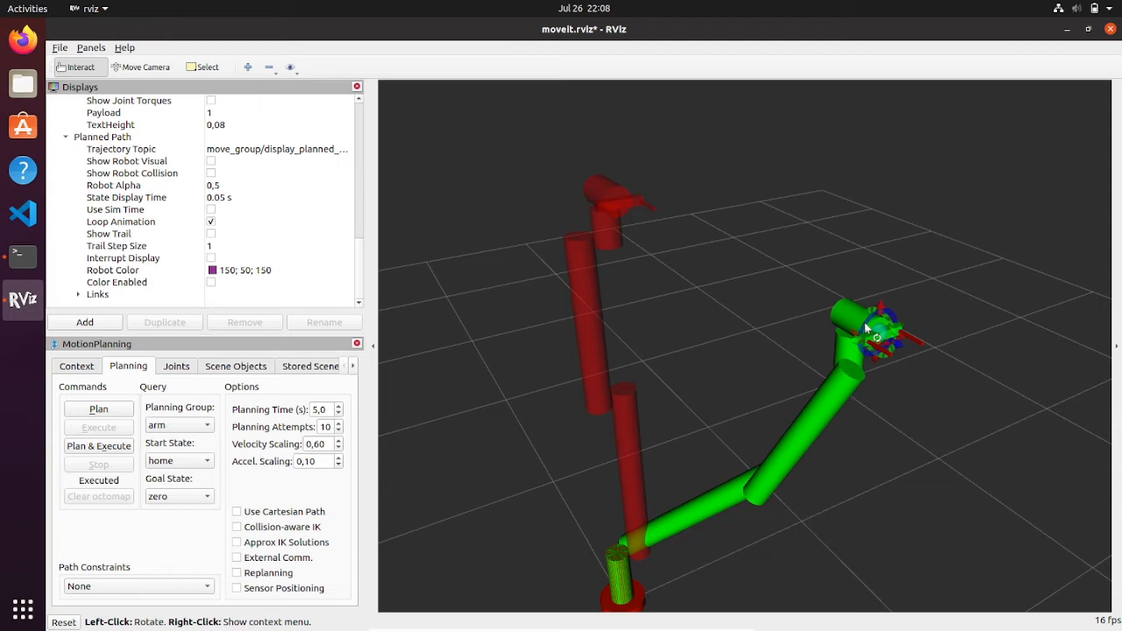
- Rotate the goal state's end effector with the interactive marker's rings to tilt the gripper into a new orientation
left_click_drag(866, 328, 865, 348)
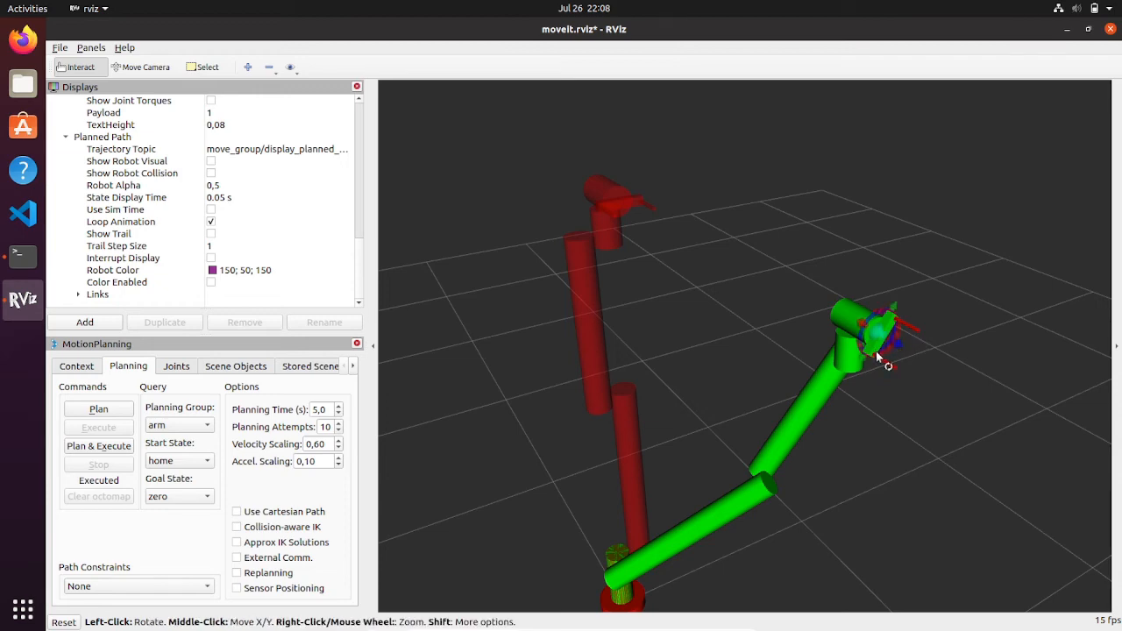
middle_click_drag(897, 356, 912, 353)
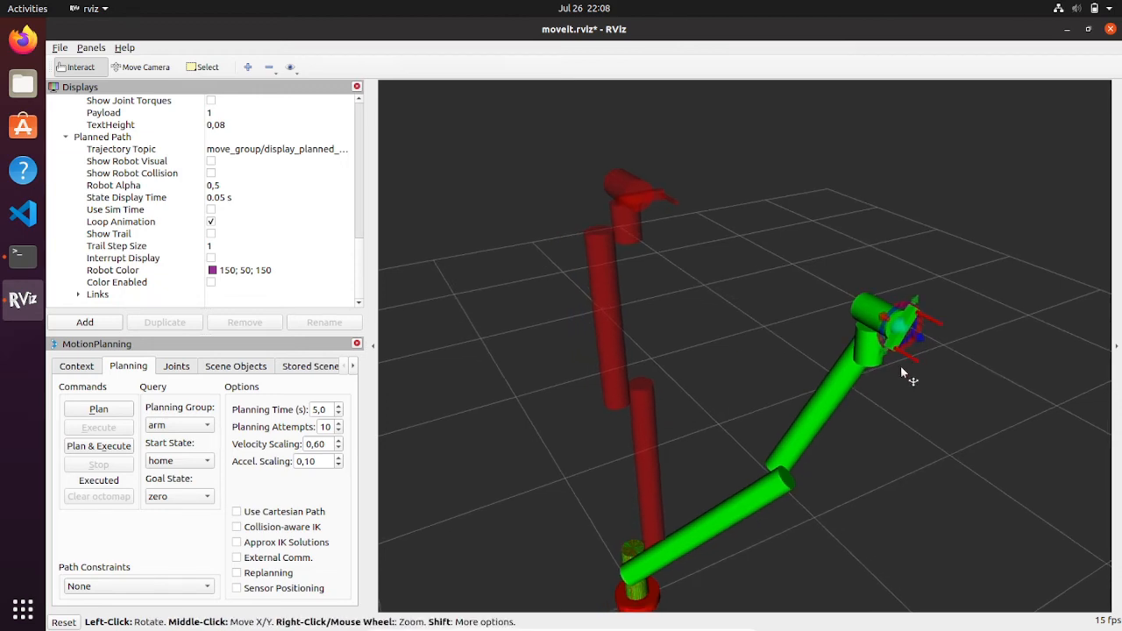
mouse_move(900, 372)
left_mouse_down()
mouse_move(741, 343)
mouse_move(697, 371)
mouse_move(695, 385)
mouse_move(706, 388)
mouse_move(663, 383)
left_mouse_up()
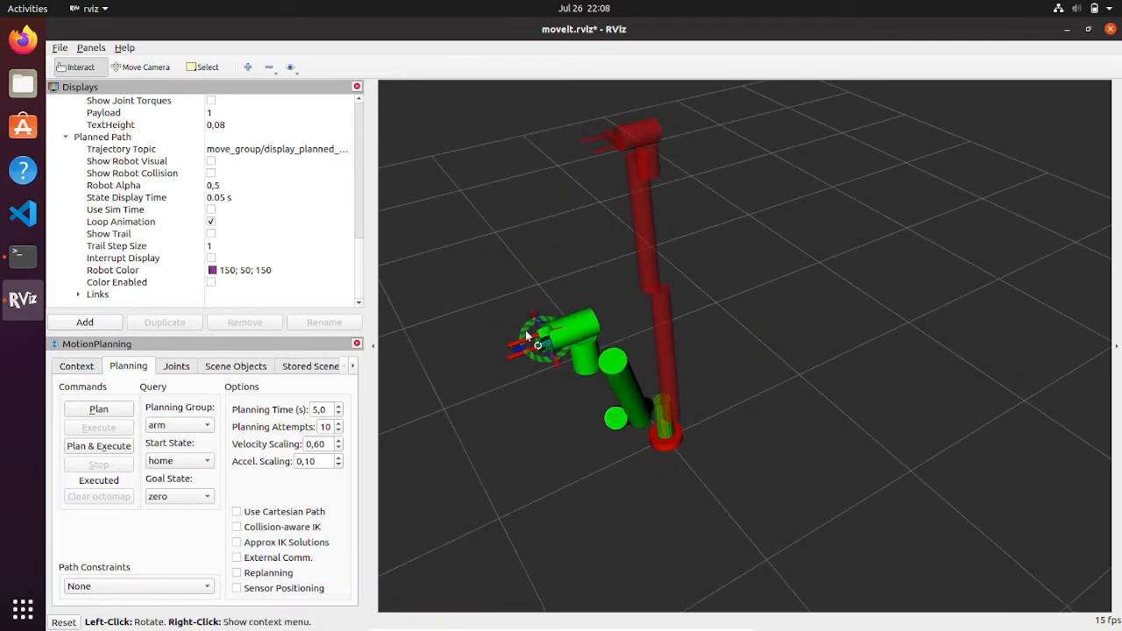
mouse_move(526, 332)
left_mouse_down()
mouse_move(526, 354)
mouse_move(512, 321)
mouse_move(547, 318)
left_mouse_up()
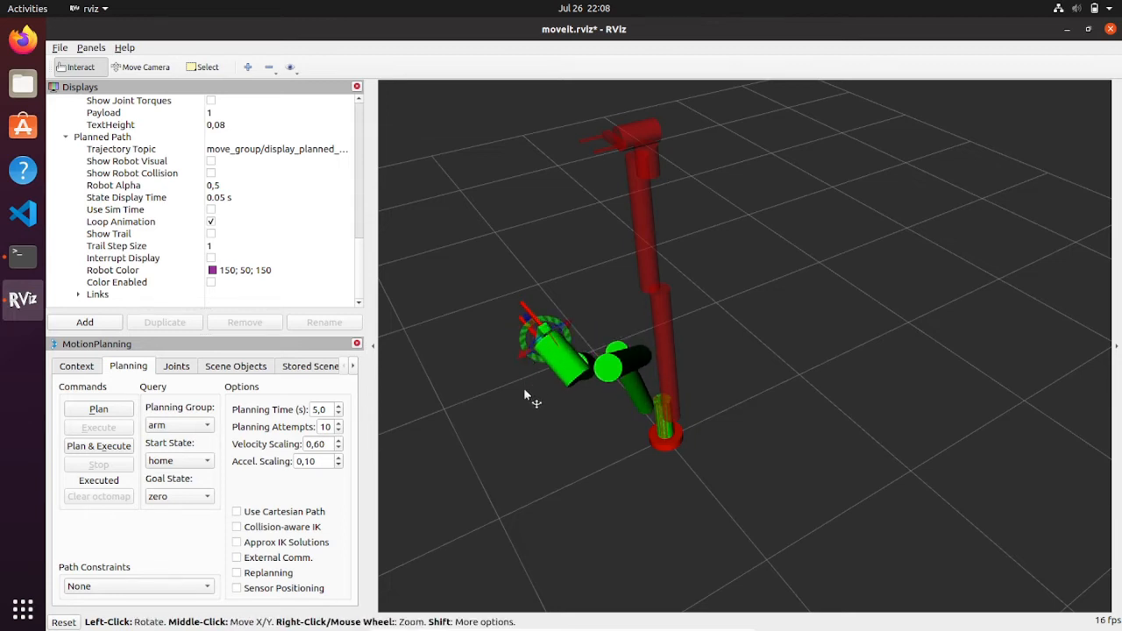
left_click_drag(519, 412, 727, 367)
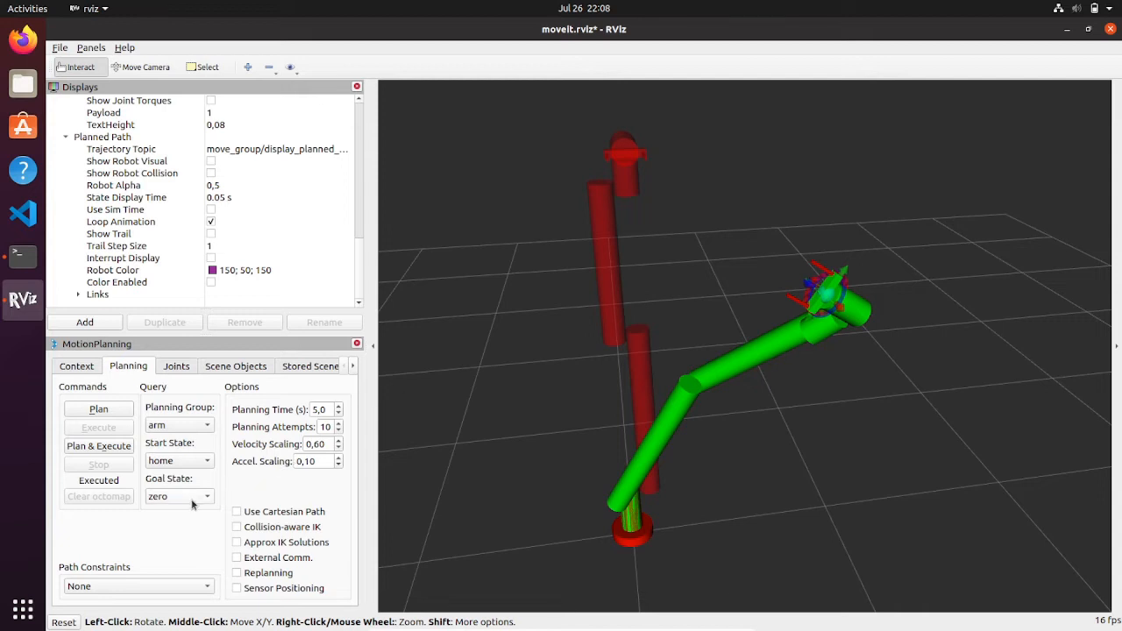
- Plan and execute the motion to the custom goal pose, and turn on Show Robot Visual for the Planned Path
left_click(93, 449)
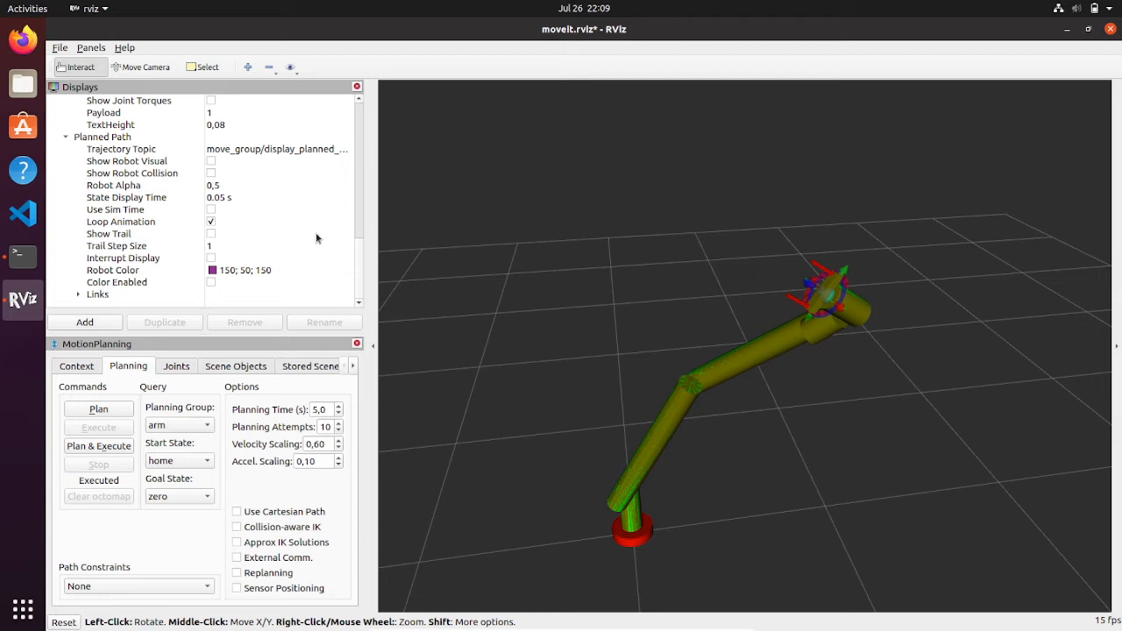
scroll(361, 253, "up", 4)
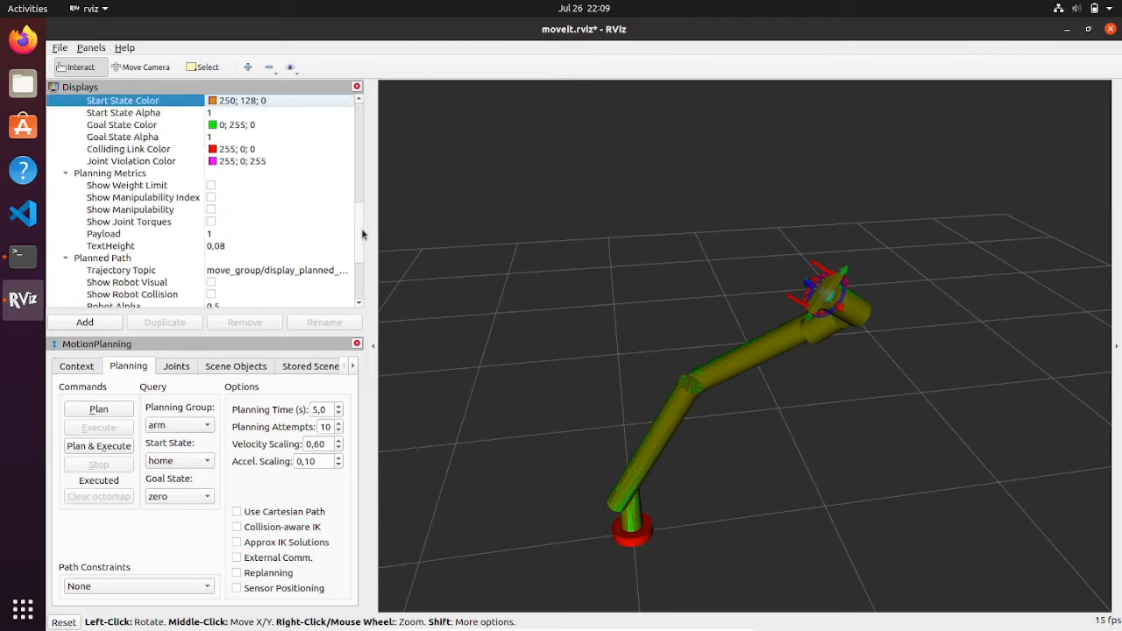
scroll(360, 263, "down", 3)
scroll(360, 270, "down", 1)
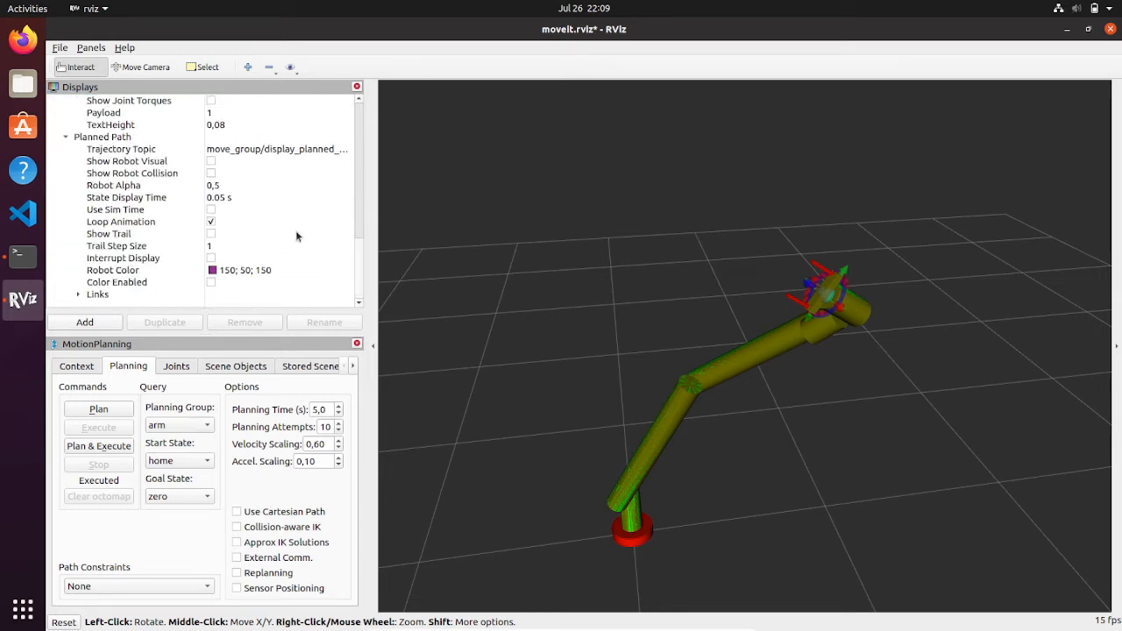
left_click(211, 162)
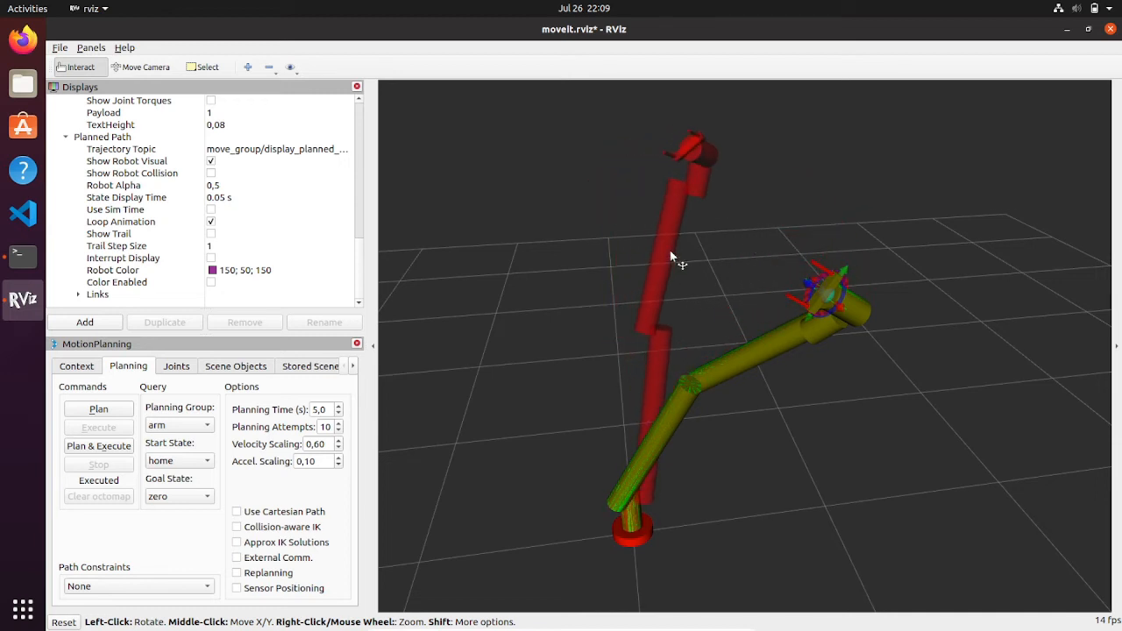
- Turn off Show Robot Visual for the Planned Path, and plan and execute a motion from the <current> state to the home pose
left_click(211, 163)
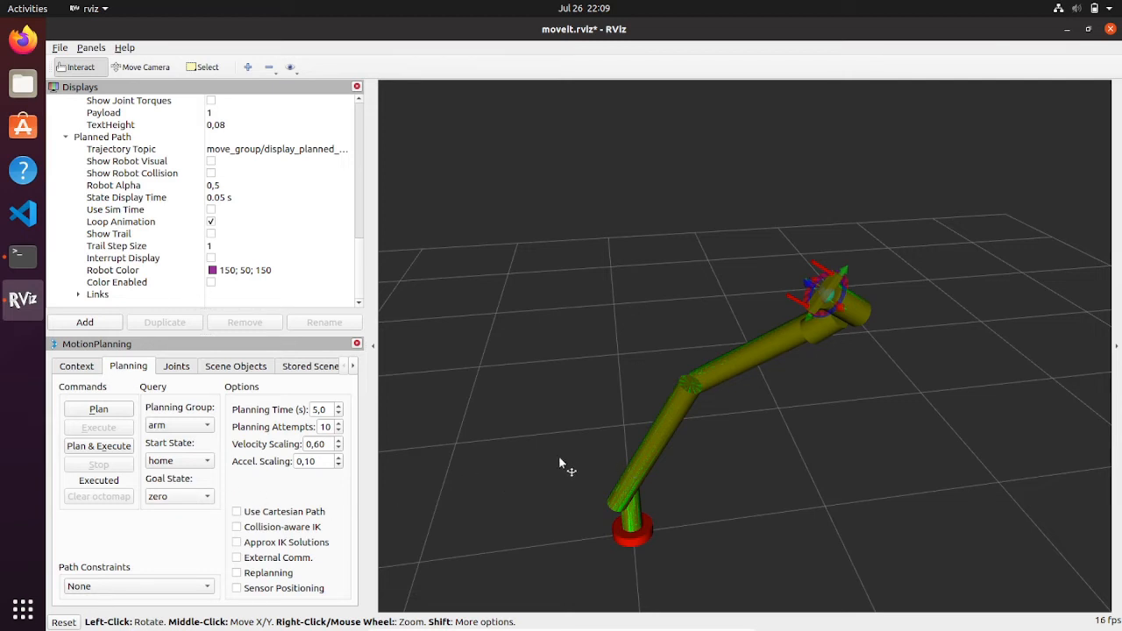
left_click(181, 461)
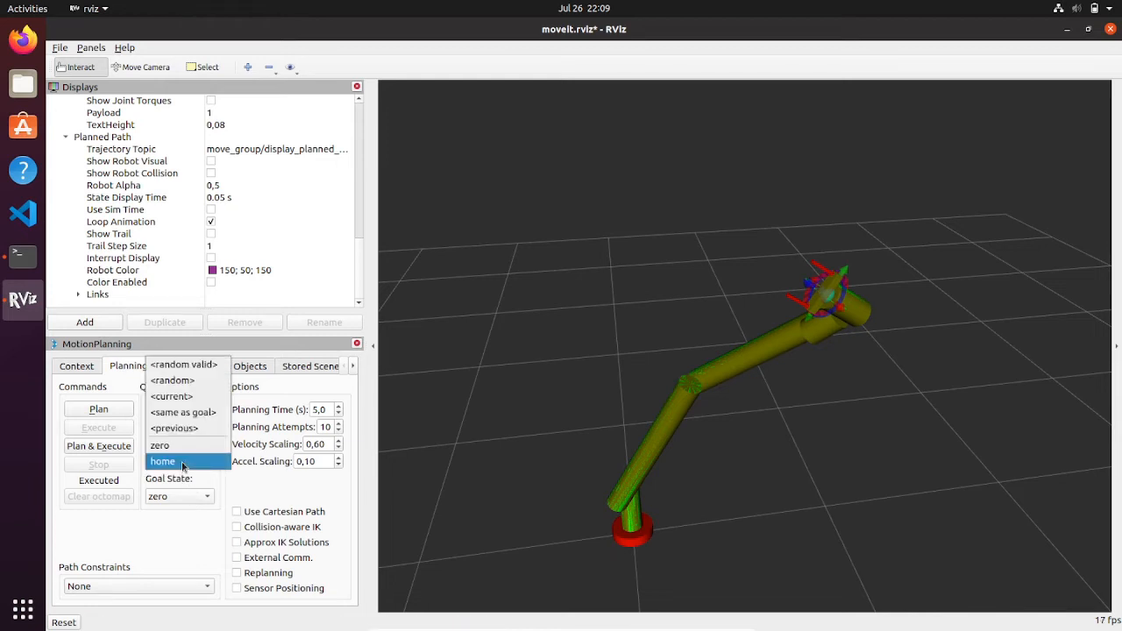
left_click(187, 399)
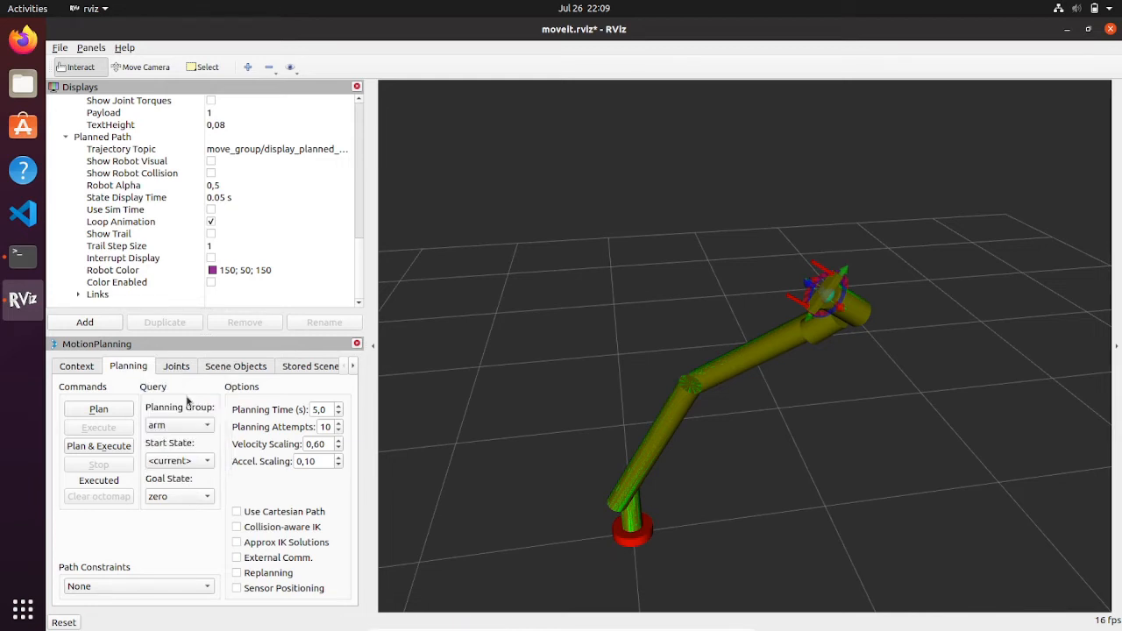
left_click(182, 497)
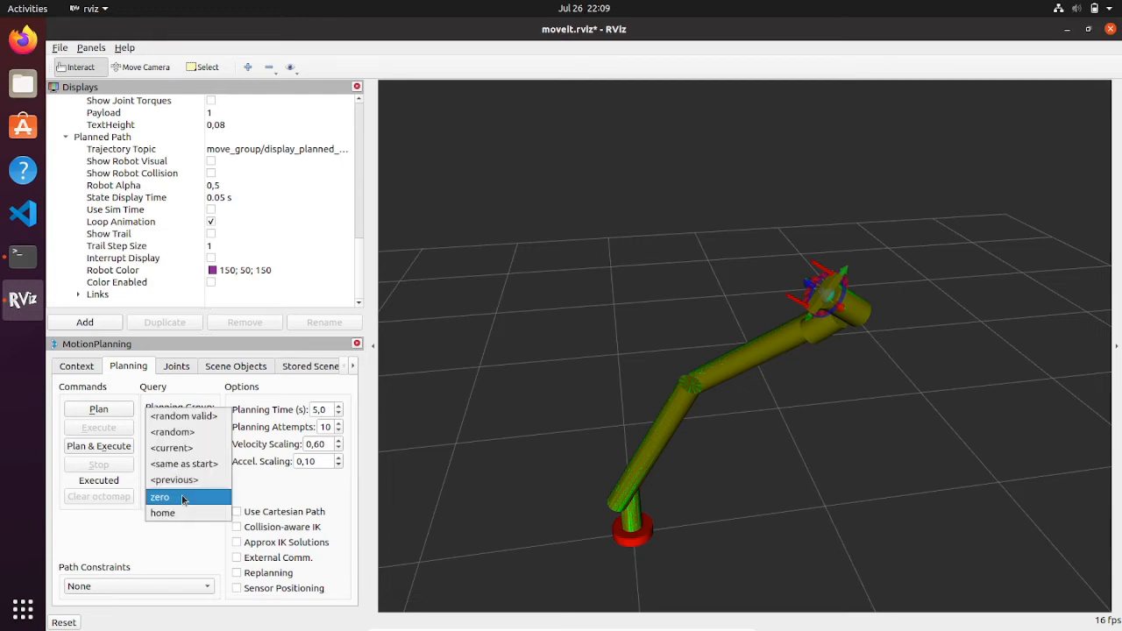
left_click(166, 514)
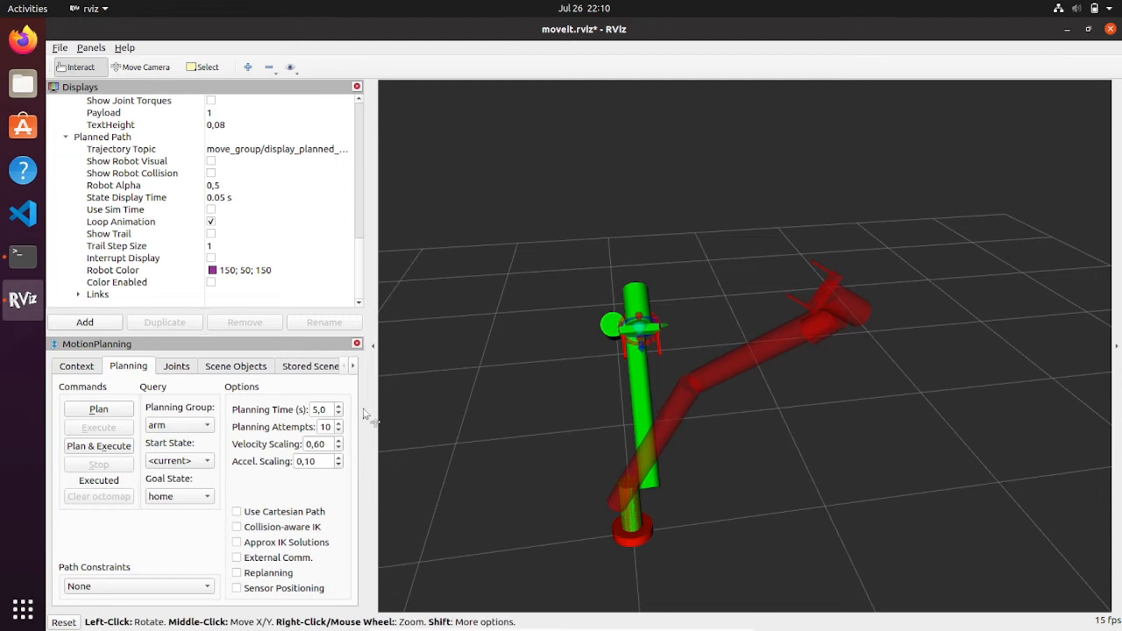
left_click(98, 447)
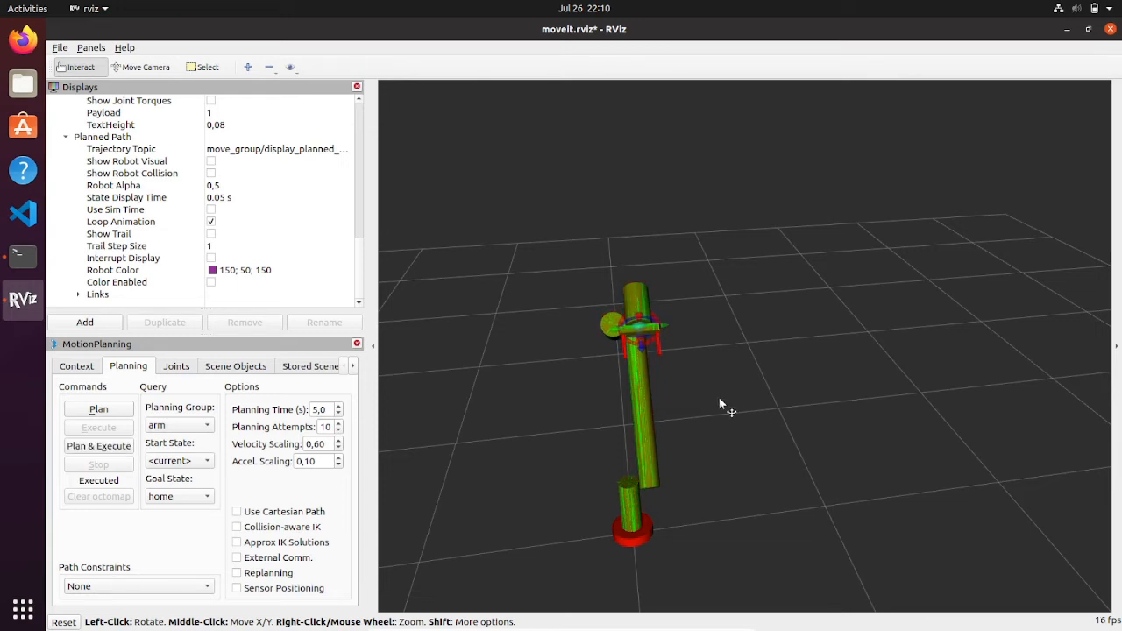
- Inspect the arm at its home pose and examine the joint values of the start state
left_click_drag(718, 397, 821, 325)
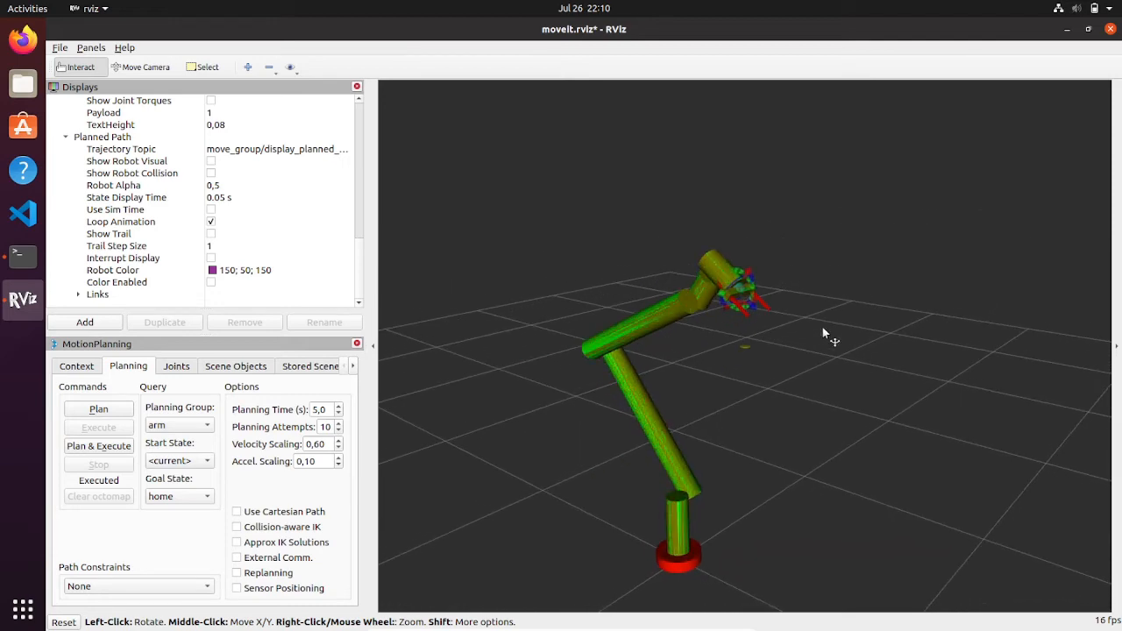
left_click_drag(822, 326, 818, 352)
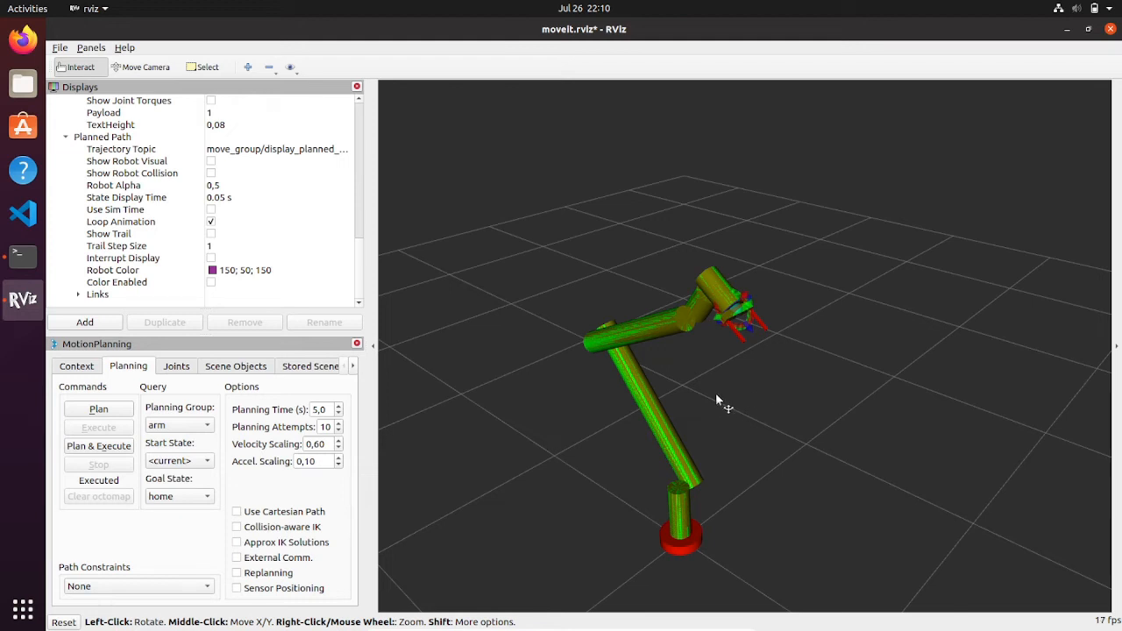
left_click(177, 368)
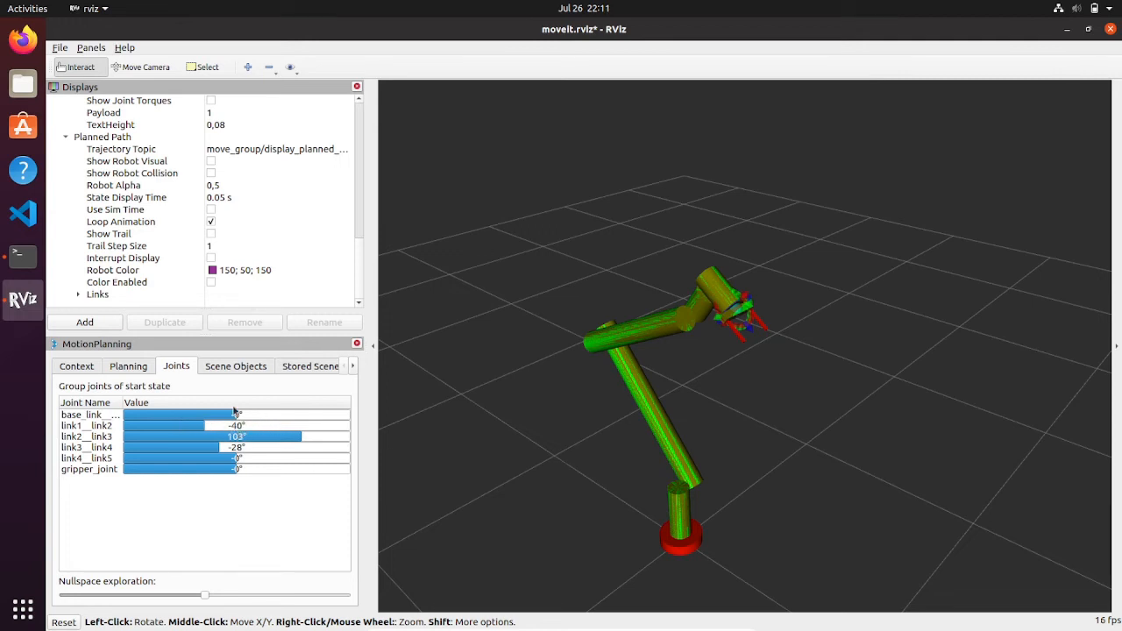
- Add a Box scene object measuring 0,10 × 0,10 × 0,10 to the planning scene
left_click(230, 366)
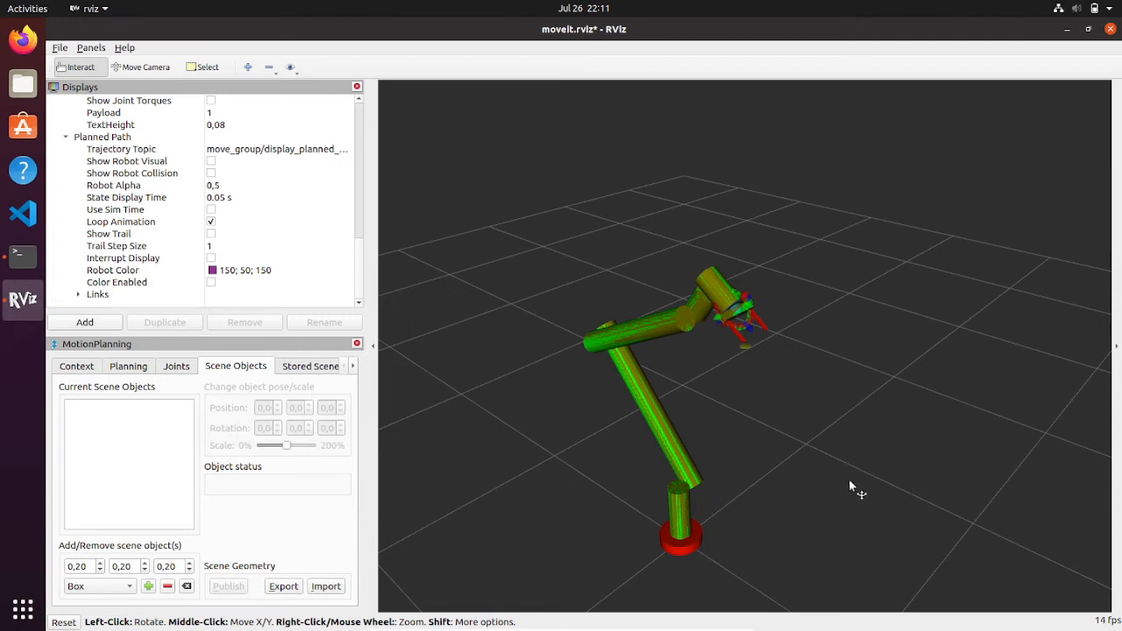
left_click_drag(849, 482, 813, 501)
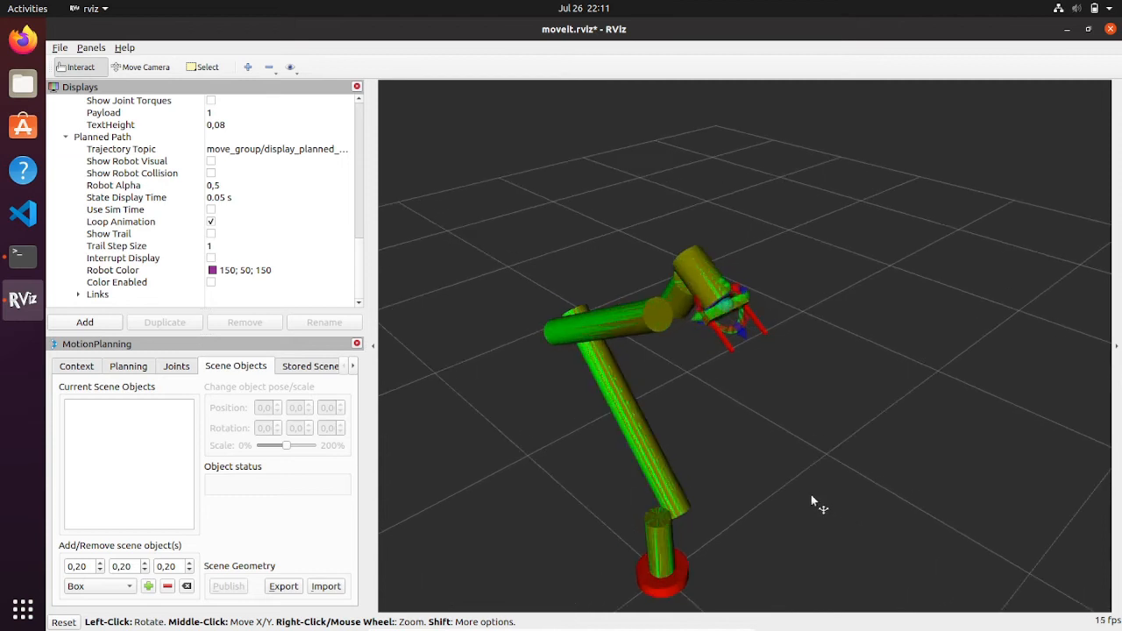
left_click(91, 587)
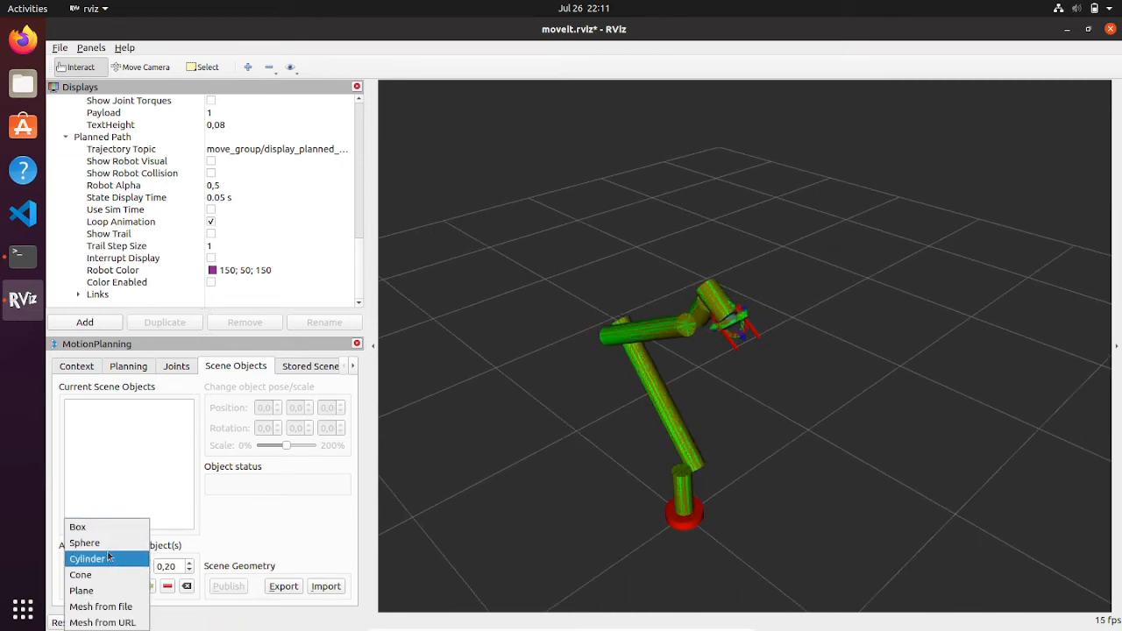
left_click(224, 530)
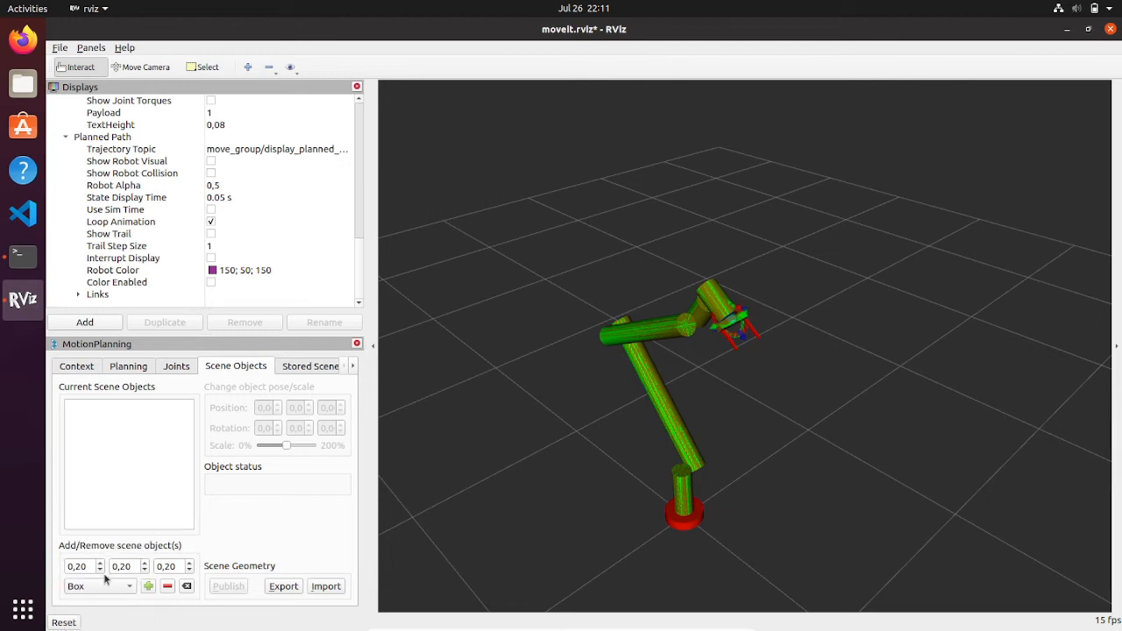
left_click(81, 568)
left_click(101, 571)
left_click(123, 566)
key("BackSpace")
type("1")
left_click(171, 568)
key("BackSpace")
type("1")
left_click(150, 589)
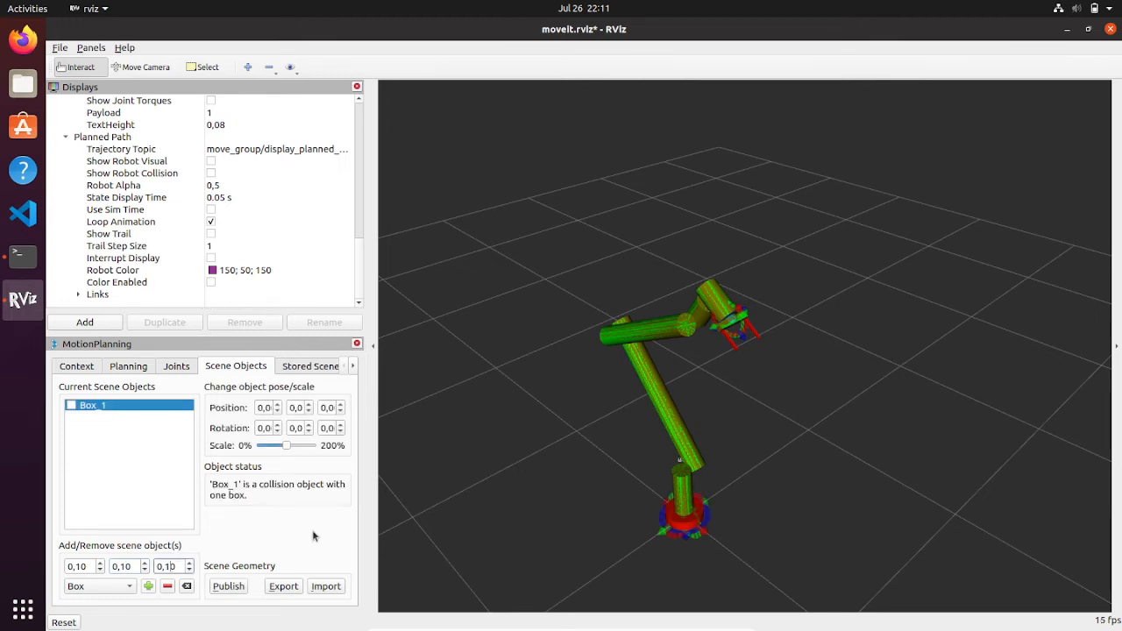
- Place the box at position X 1,0 and about Y 1,0, and raise it slightly with its interactive marker
left_click(263, 408)
key("BackSpace")
type("1")
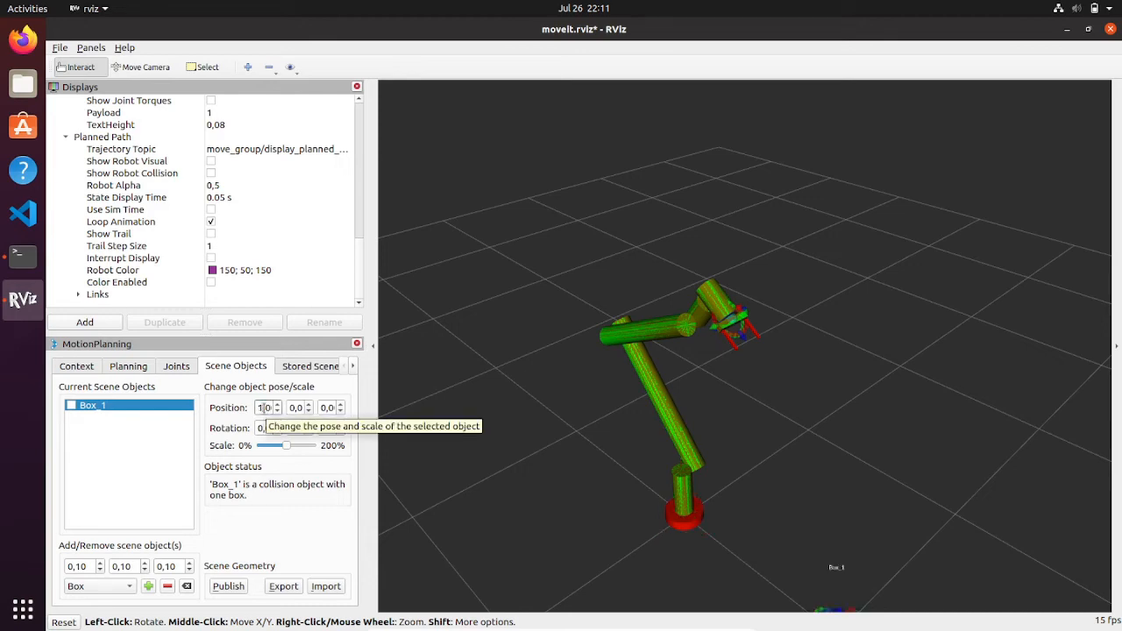
left_click_drag(790, 450, 899, 472)
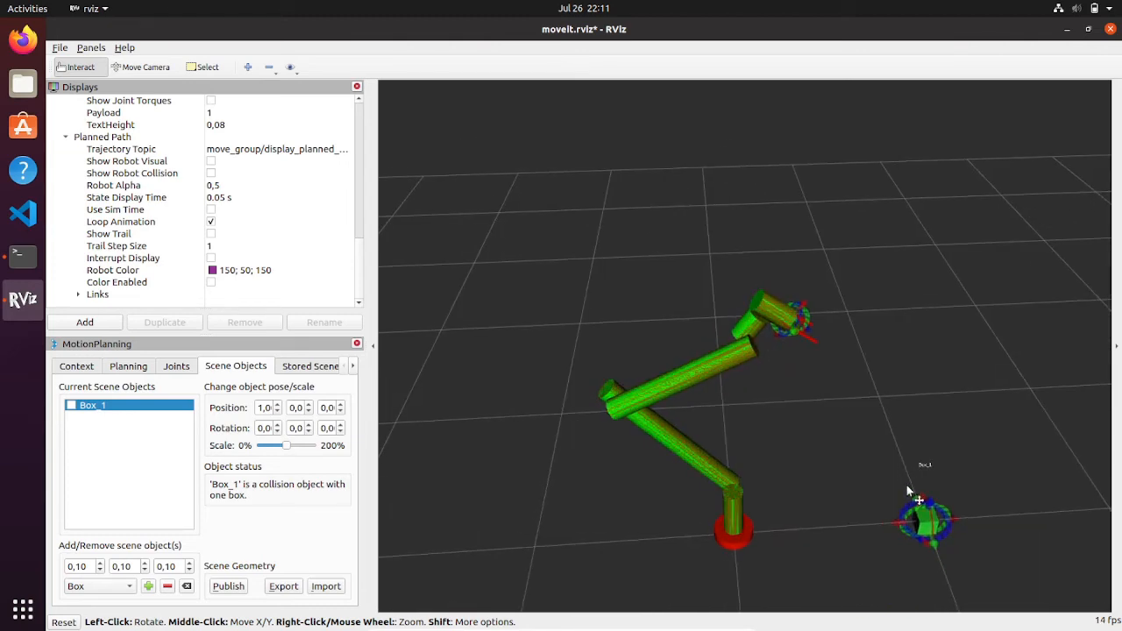
middle_click_drag(900, 472, 871, 429)
mouse_move(918, 433)
left_mouse_down()
mouse_move(805, 404)
mouse_move(790, 355)
mouse_move(772, 346)
mouse_move(709, 370)
left_mouse_up()
mouse_move(735, 551)
left_mouse_down()
mouse_move(993, 548)
mouse_move(1006, 558)
mouse_move(1006, 477)
mouse_move(1000, 509)
left_mouse_up()
left_click_drag(973, 411, 971, 391)
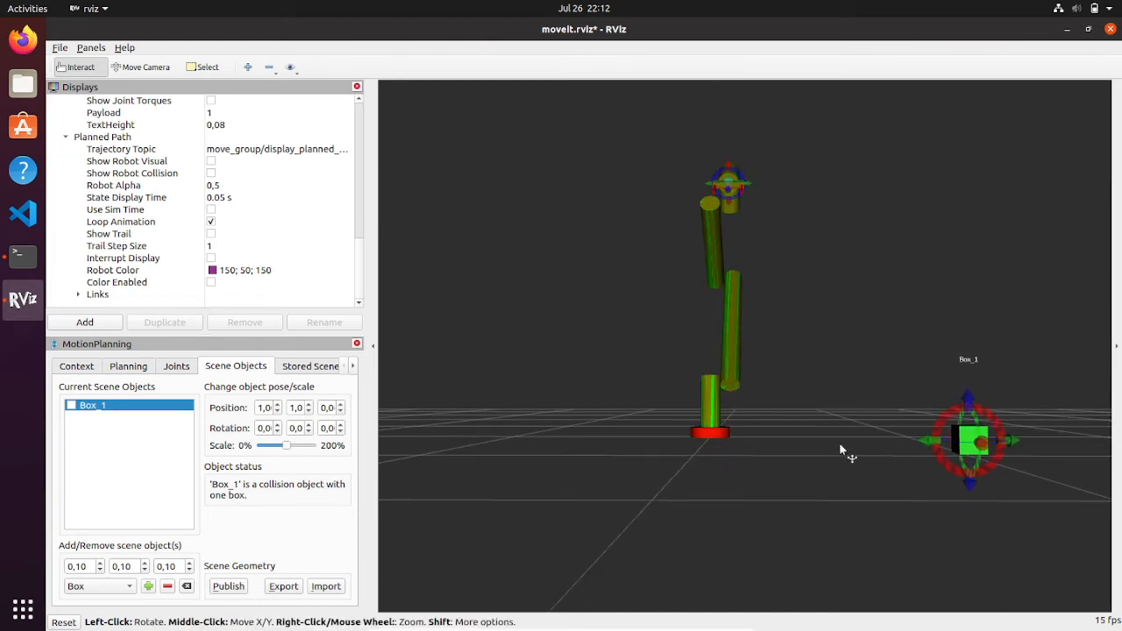
left_click_drag(839, 443, 823, 489)
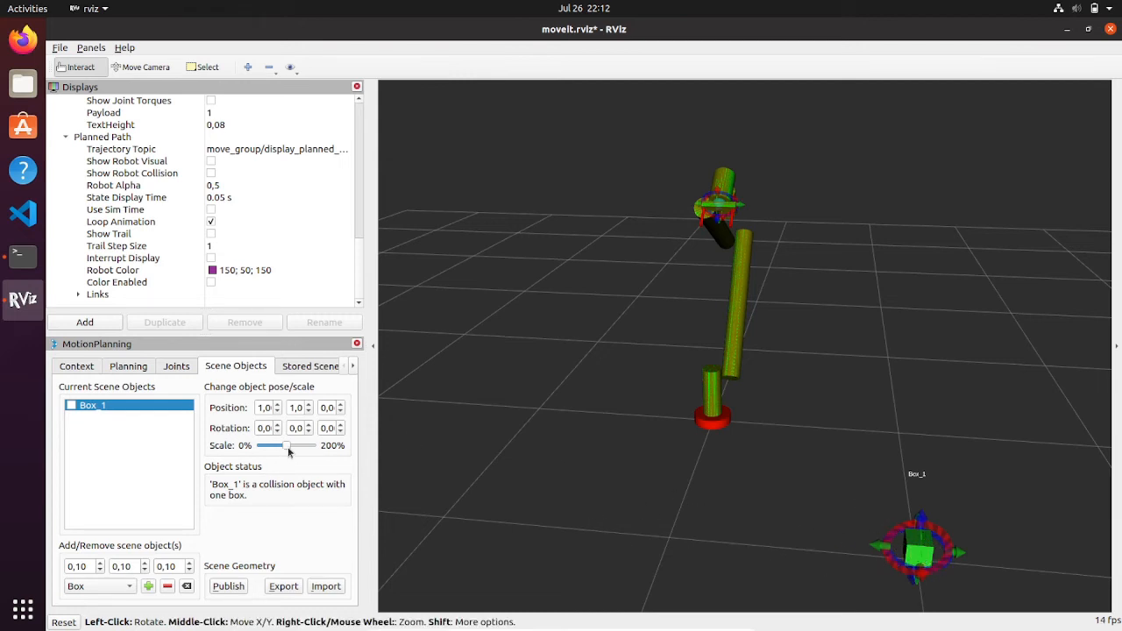
mouse_move(285, 450)
left_mouse_down()
mouse_move(272, 448)
mouse_move(286, 449)
left_mouse_up()
- Move the goal state's end effector from the home pose down and outward until the gripper is close to the box
mouse_move(776, 248)
left_mouse_down()
mouse_move(729, 243)
mouse_move(781, 303)
mouse_move(745, 279)
mouse_move(700, 303)
mouse_move(738, 402)
mouse_move(796, 465)
mouse_move(810, 528)
mouse_move(856, 562)
left_mouse_up()
middle_click_drag(913, 524, 860, 456)
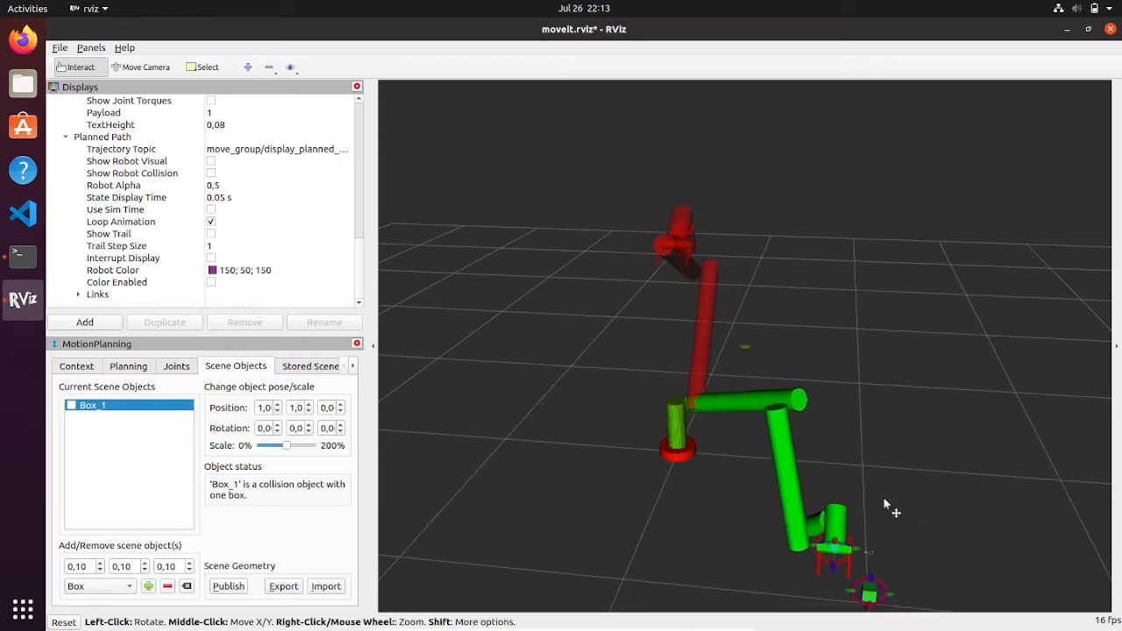
left_click_drag(860, 457, 785, 468)
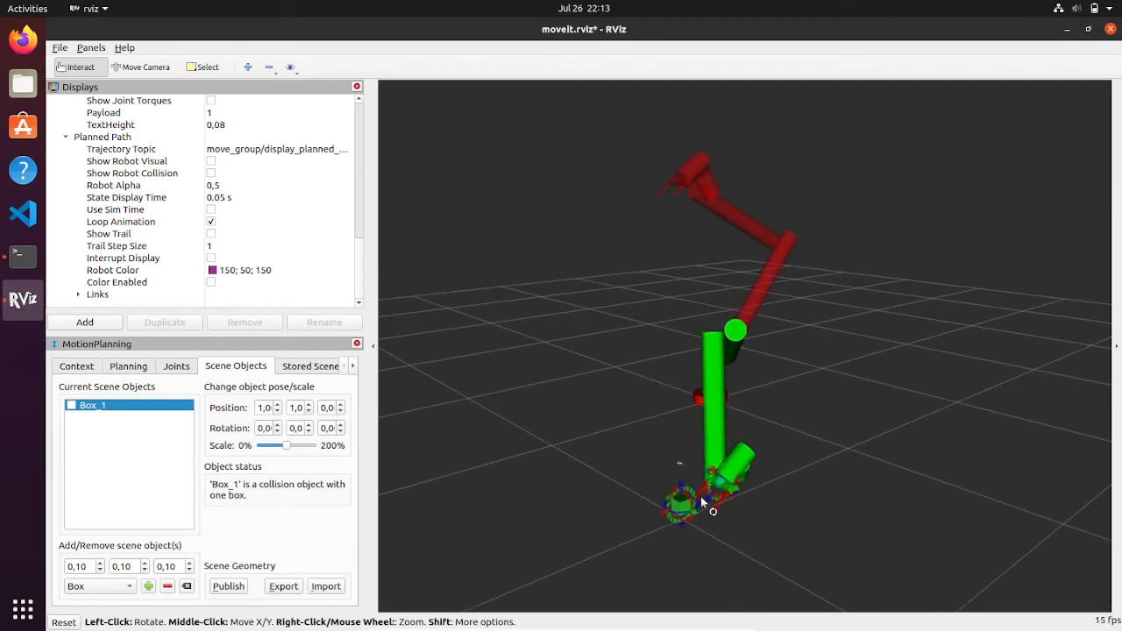
mouse_move(721, 487)
left_mouse_down()
mouse_move(696, 491)
mouse_move(712, 480)
mouse_move(684, 444)
mouse_move(607, 421)
mouse_move(622, 419)
mouse_move(626, 442)
mouse_move(805, 447)
mouse_move(879, 471)
mouse_move(887, 490)
mouse_move(836, 529)
left_mouse_up()
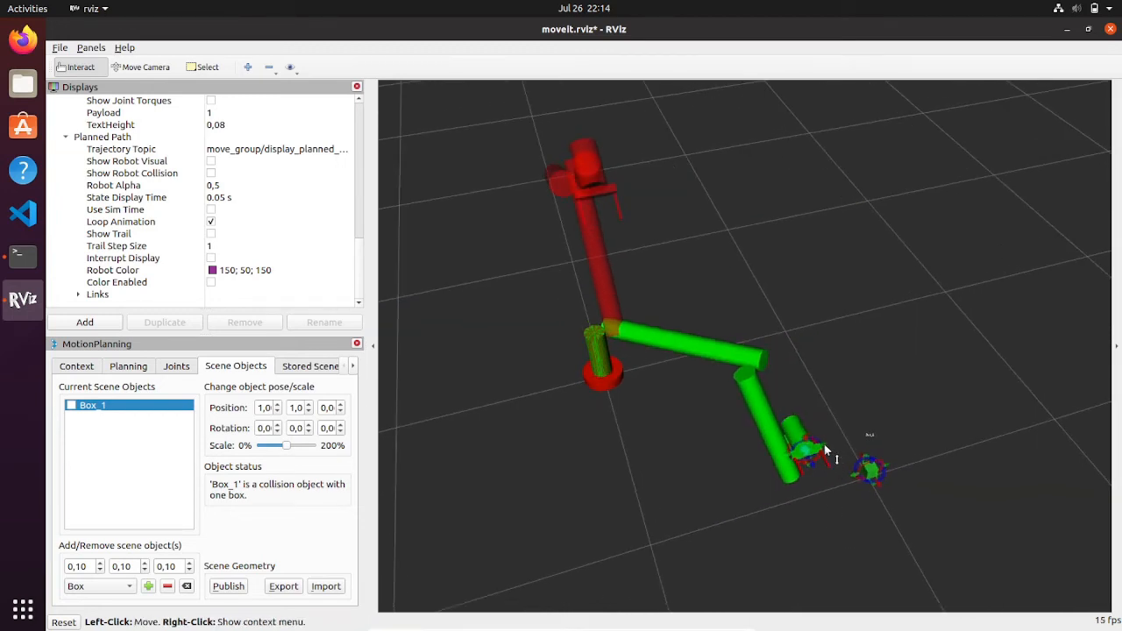
left_click_drag(823, 443, 870, 427)
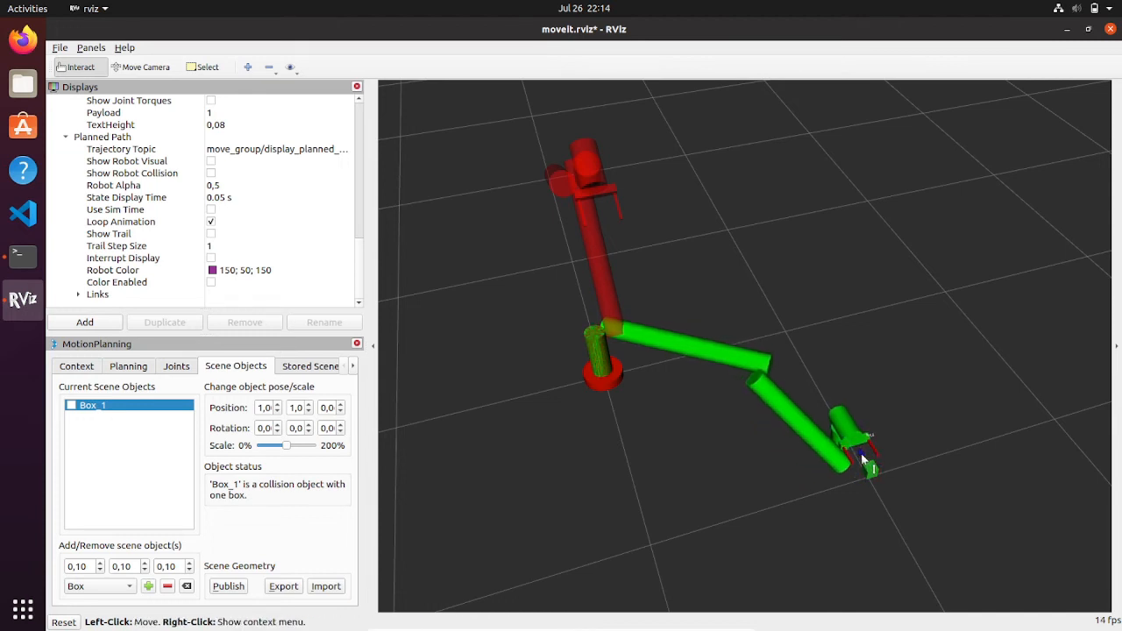
- Rotate the goal state's end effector with its marker rings so that the gripper points straight down
left_click_drag(900, 454, 785, 353)
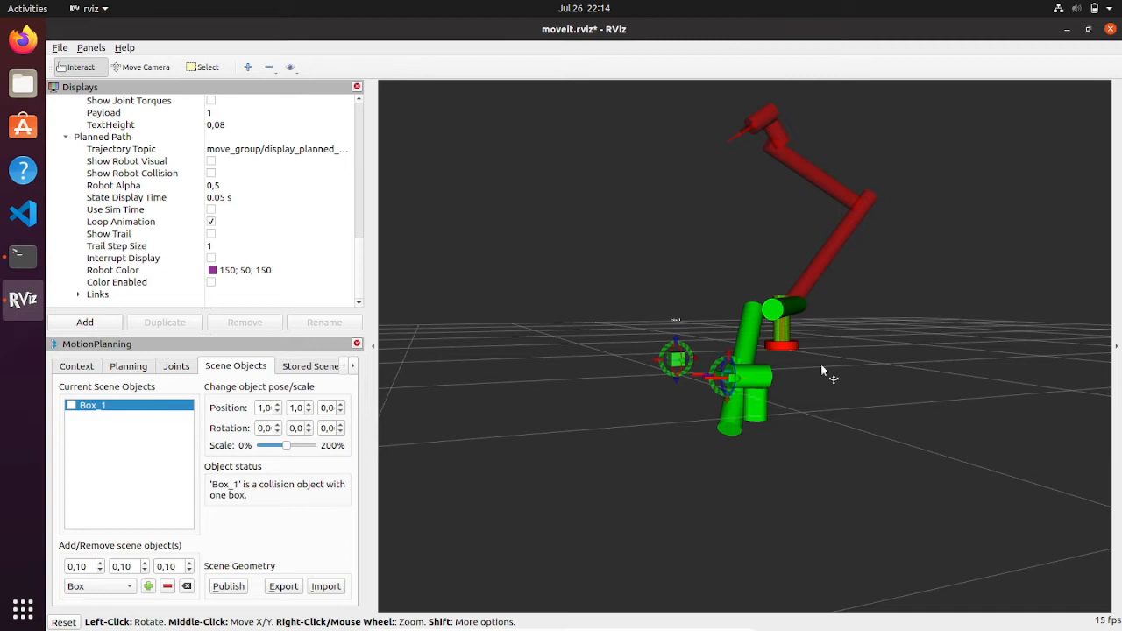
mouse_move(823, 364)
left_mouse_down()
mouse_move(853, 355)
mouse_move(878, 365)
left_mouse_up()
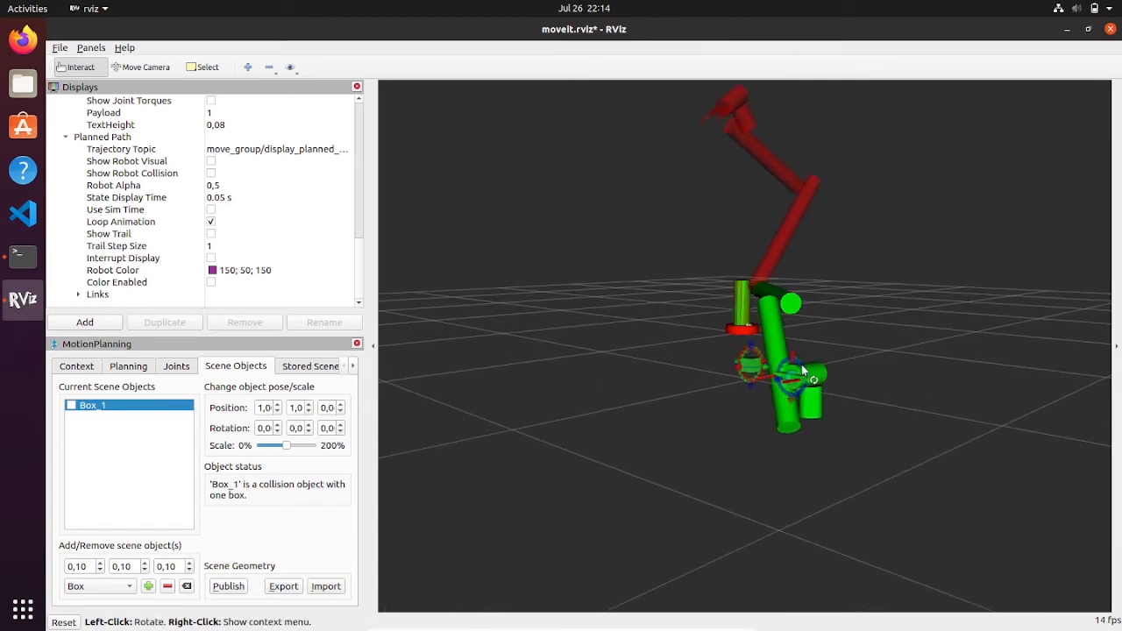
left_click_drag(803, 367, 808, 358)
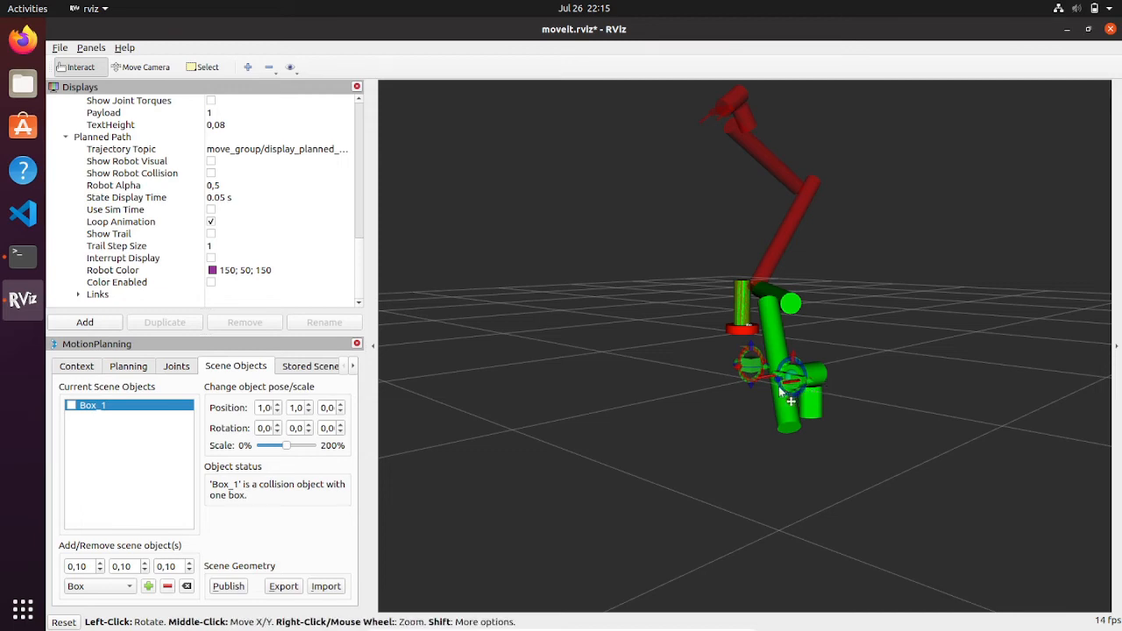
left_click_drag(779, 392, 659, 425)
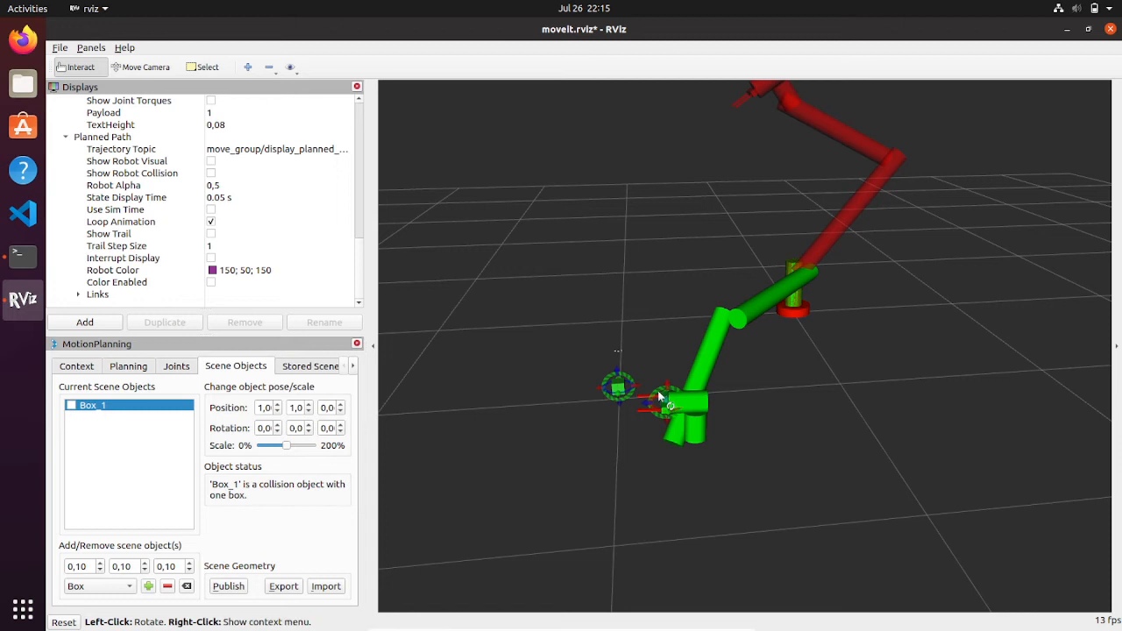
mouse_move(660, 391)
left_mouse_down()
mouse_move(631, 405)
mouse_move(619, 431)
left_mouse_up()
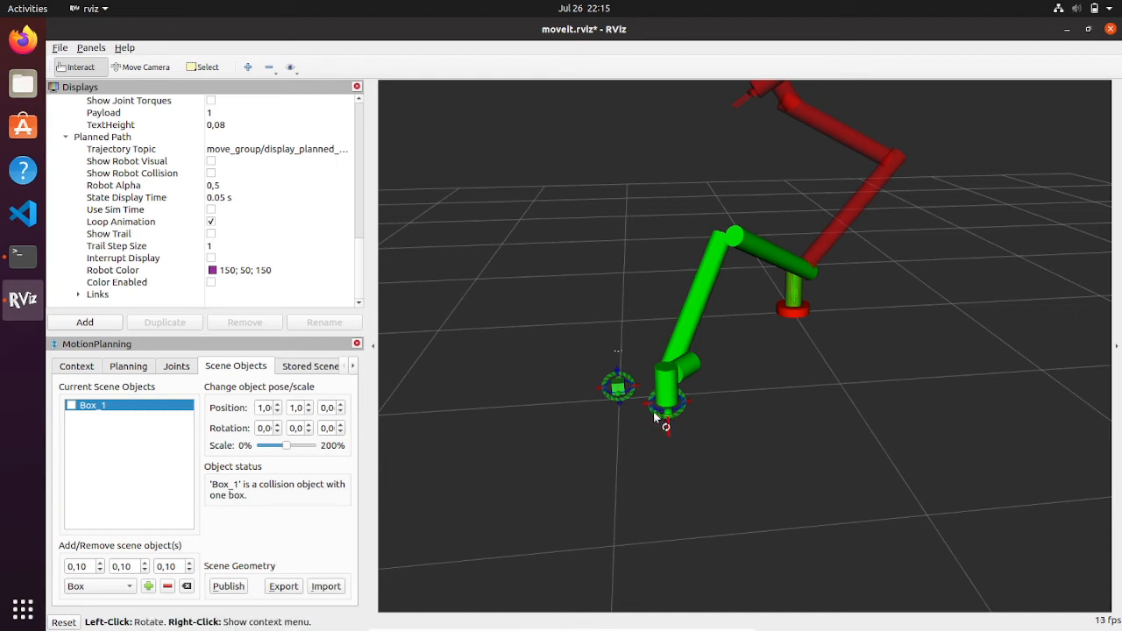
- Raise the goal state's gripper above the box's level and shift the box slightly along its X axis toward the gripper
mouse_move(668, 419)
left_mouse_down()
mouse_move(656, 363)
mouse_move(659, 384)
left_mouse_up()
middle_click_drag(655, 386, 690, 389)
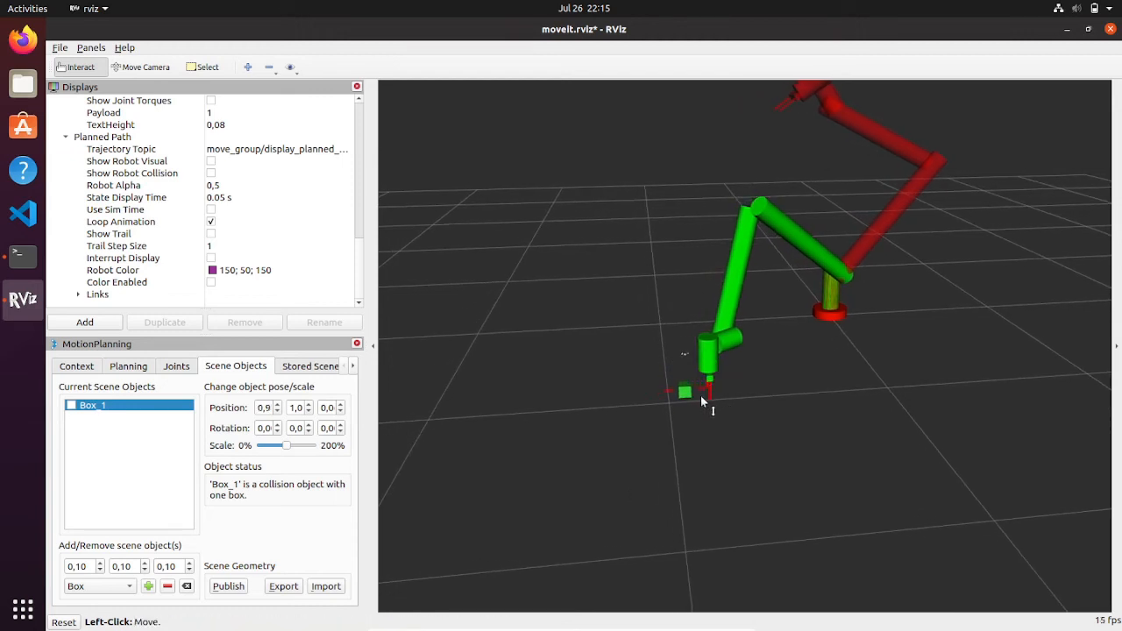
middle_click_drag(712, 397, 813, 399)
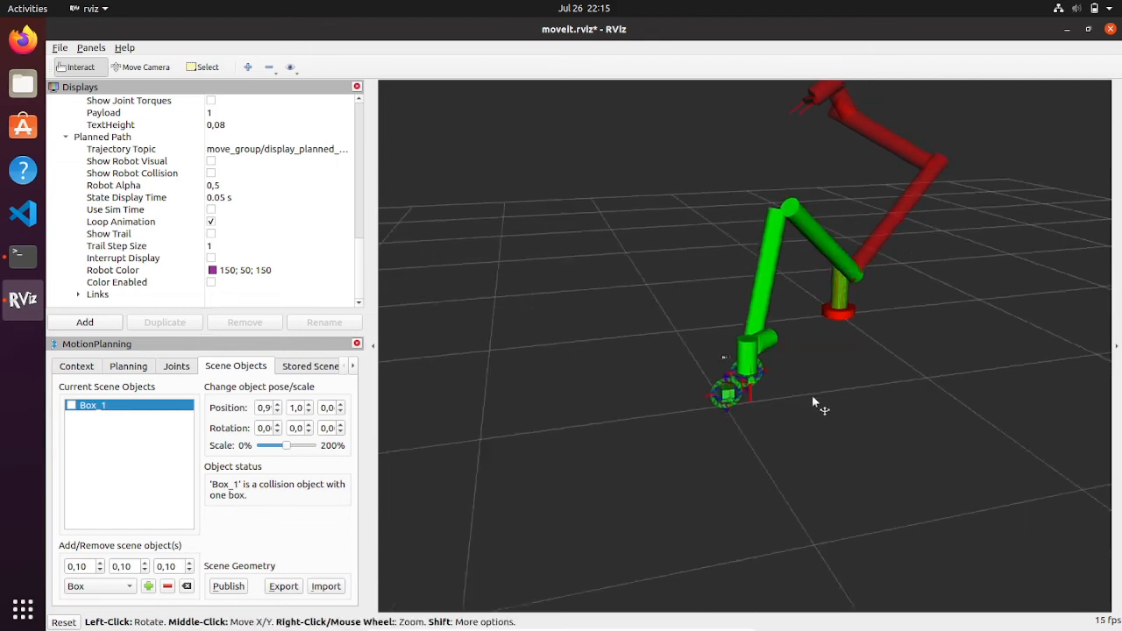
- Align the goal state's gripper directly over the box so that its two fingers straddle the box, checking from several sides
left_click_drag(812, 394, 982, 361)
scroll(764, 394, "down", 1)
scroll(757, 370, "up", 8)
middle_click_drag(735, 379, 773, 373)
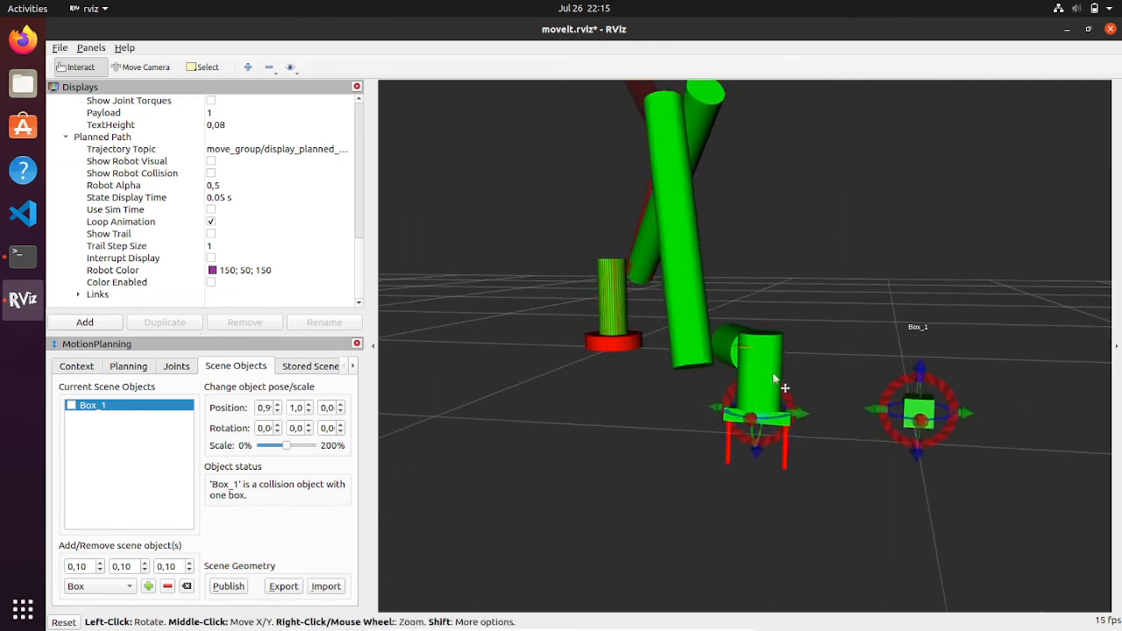
mouse_move(773, 373)
left_mouse_down()
mouse_move(790, 386)
mouse_move(621, 417)
mouse_move(677, 336)
left_mouse_up()
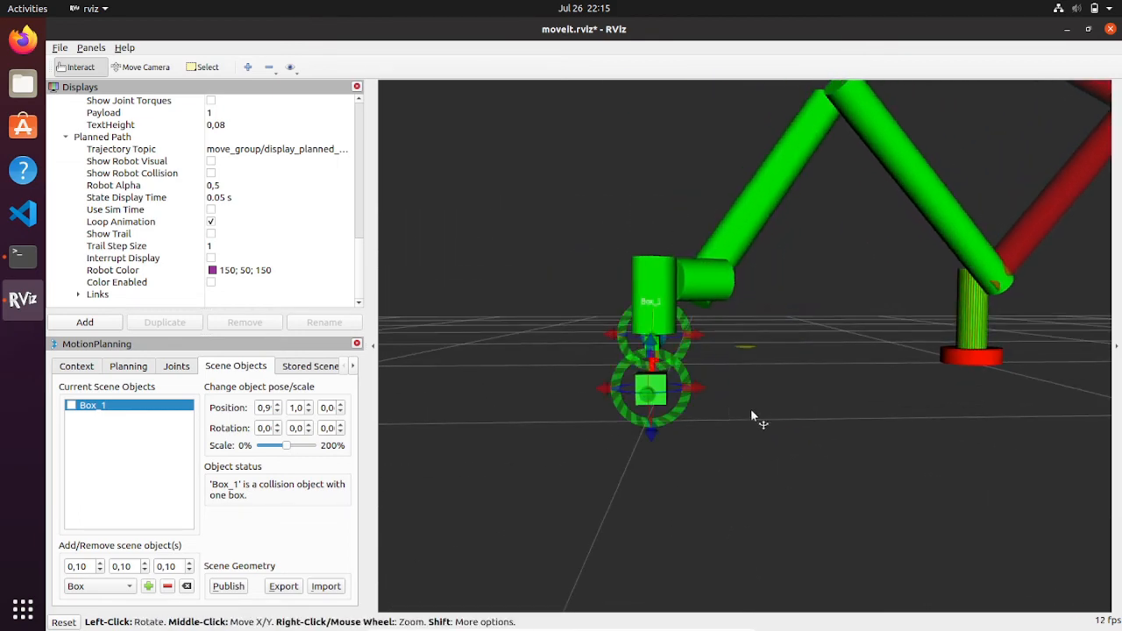
mouse_move(751, 408)
left_mouse_down()
mouse_move(753, 354)
mouse_move(873, 436)
mouse_move(727, 371)
mouse_move(896, 426)
left_mouse_up()
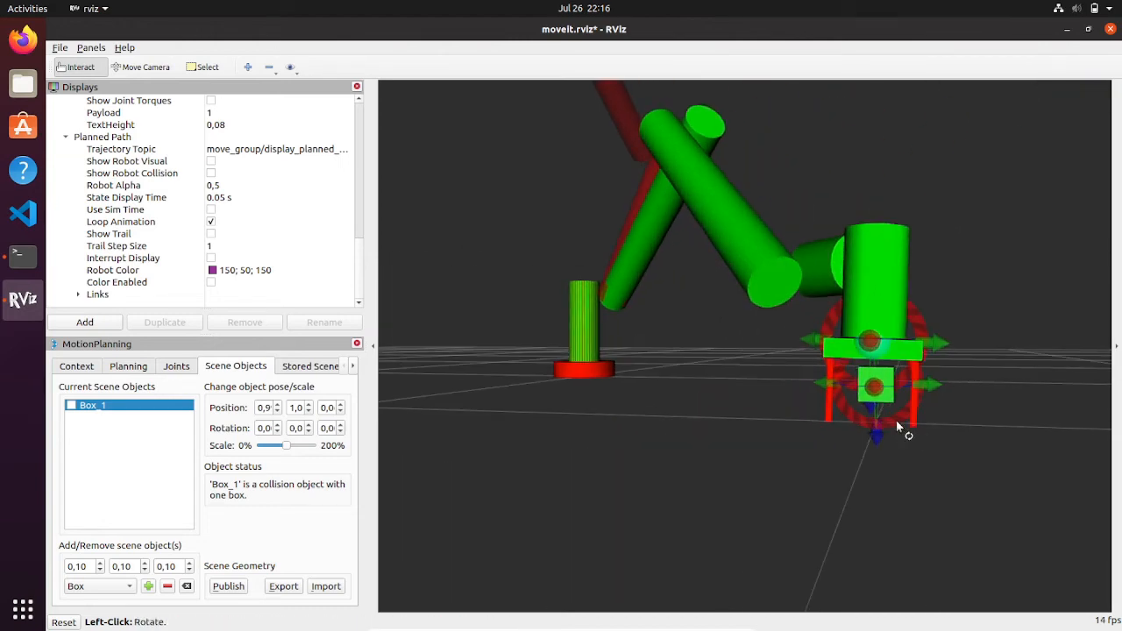
scroll(983, 408, "down", 2)
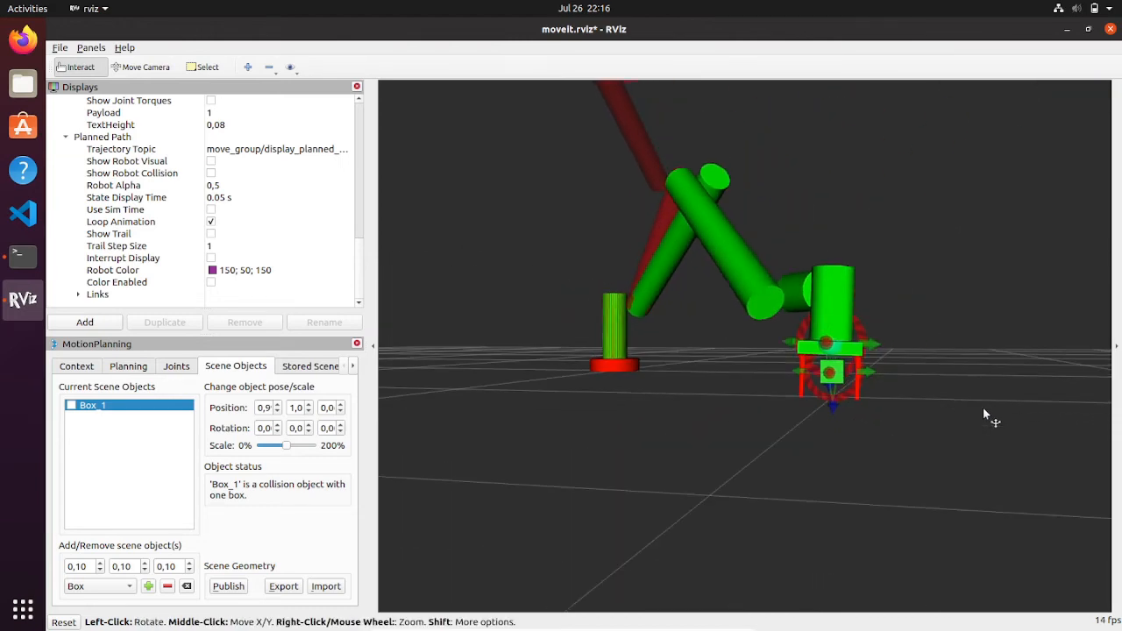
scroll(983, 408, "down", 2)
left_click_drag(946, 317, 955, 357)
scroll(956, 357, "up", 2)
scroll(955, 357, "down", 4)
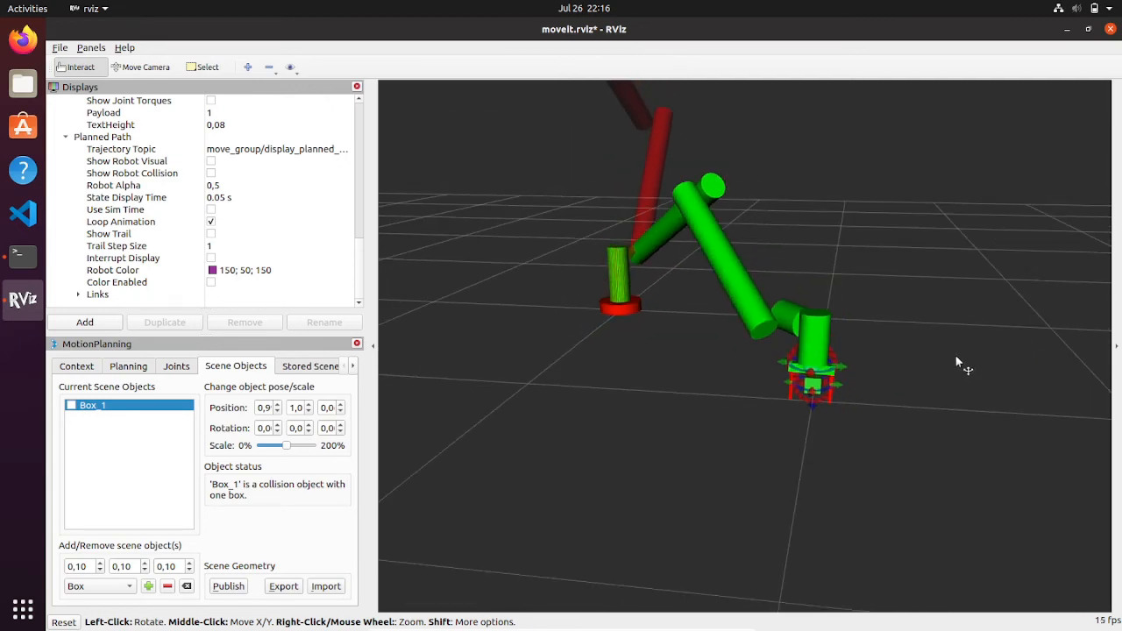
scroll(957, 358, "down", 1)
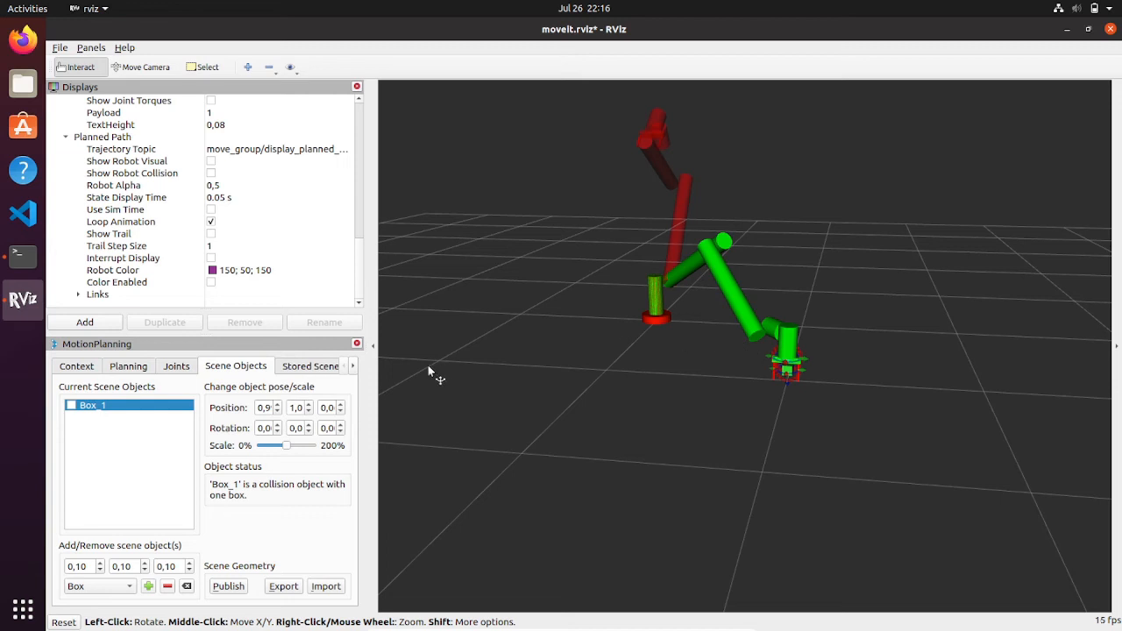
- Plan and execute the arm's motion to the goal pose over the box, publishing the local planning scene changes
left_click(125, 368)
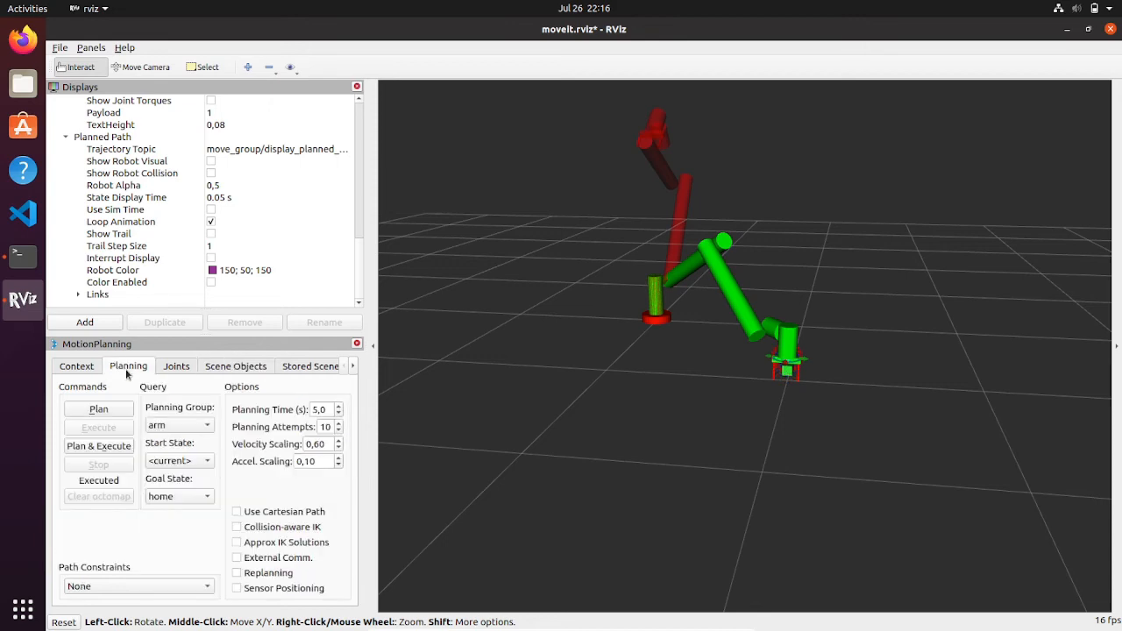
left_click(89, 447)
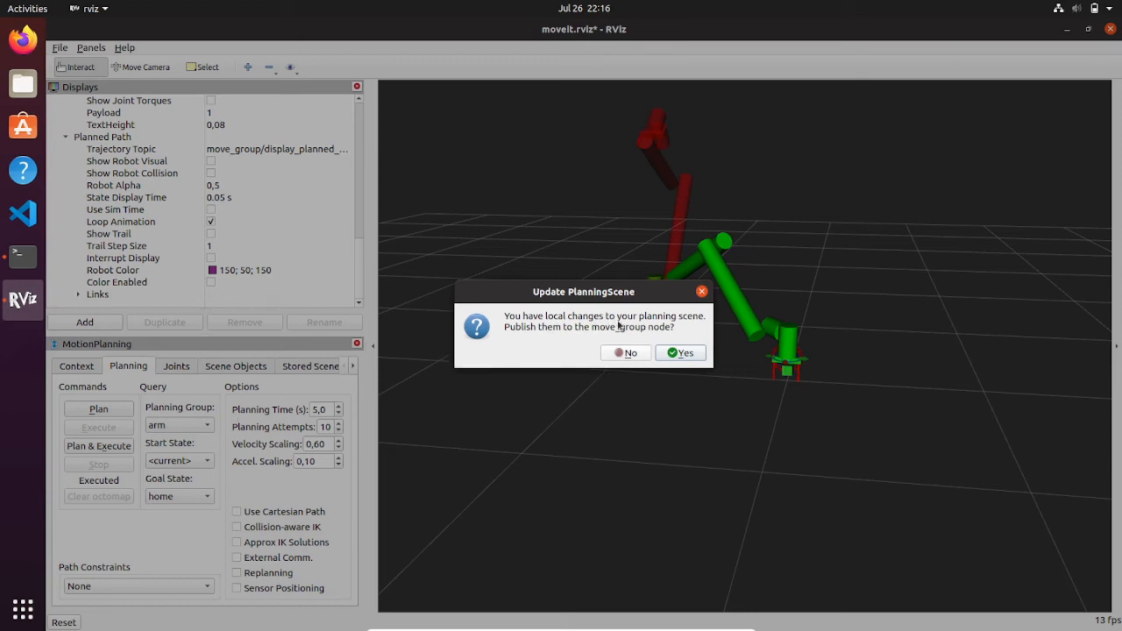
left_click(684, 353)
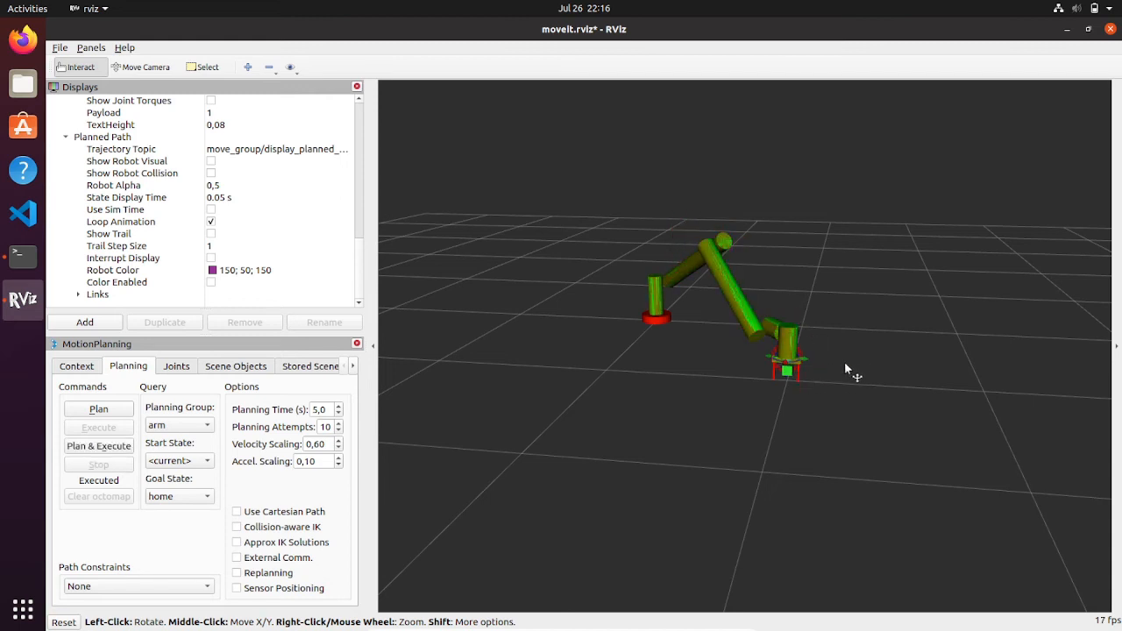
- Check the arm's joint values, switch the planning group to gripper, and show the gripper's goal-state joints
left_click(176, 368)
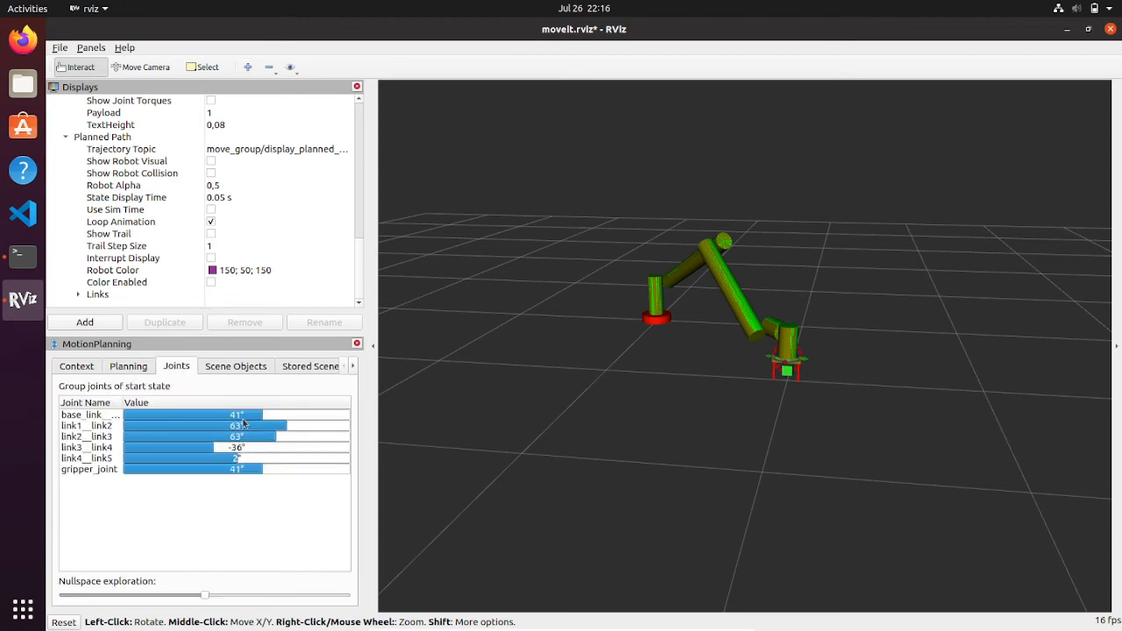
scroll(342, 263, "up", 10)
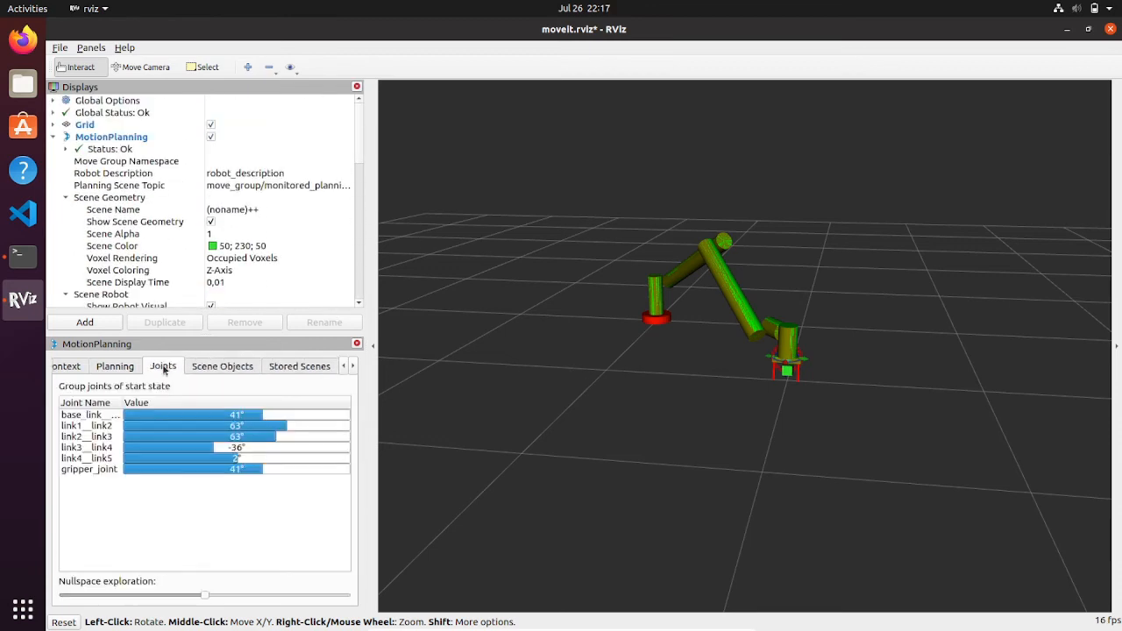
left_click(115, 367)
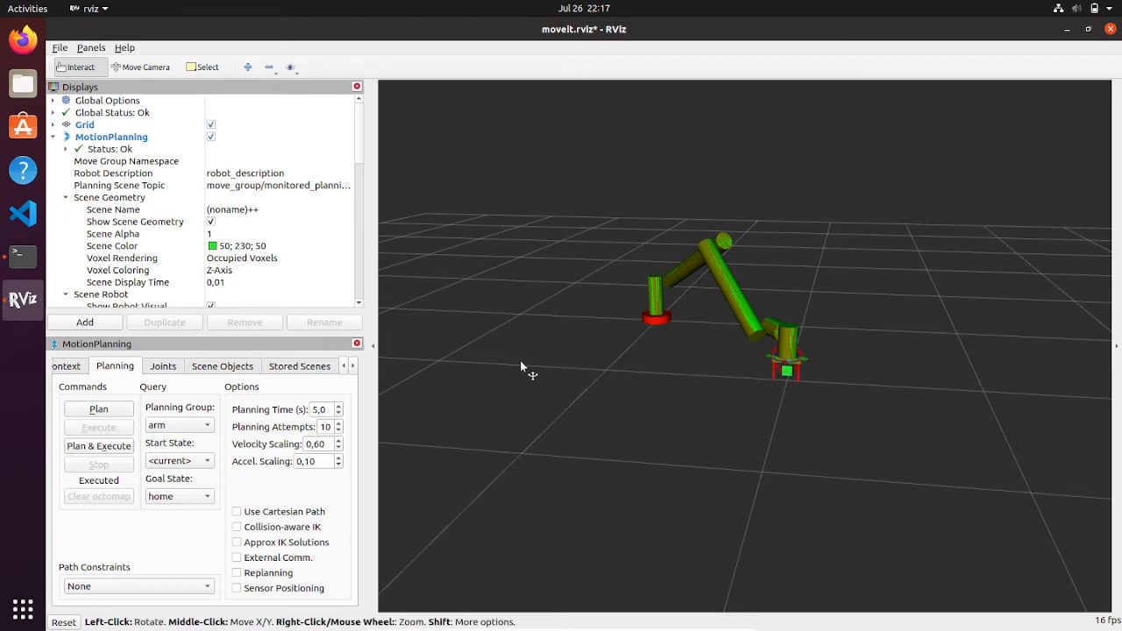
left_click(207, 426)
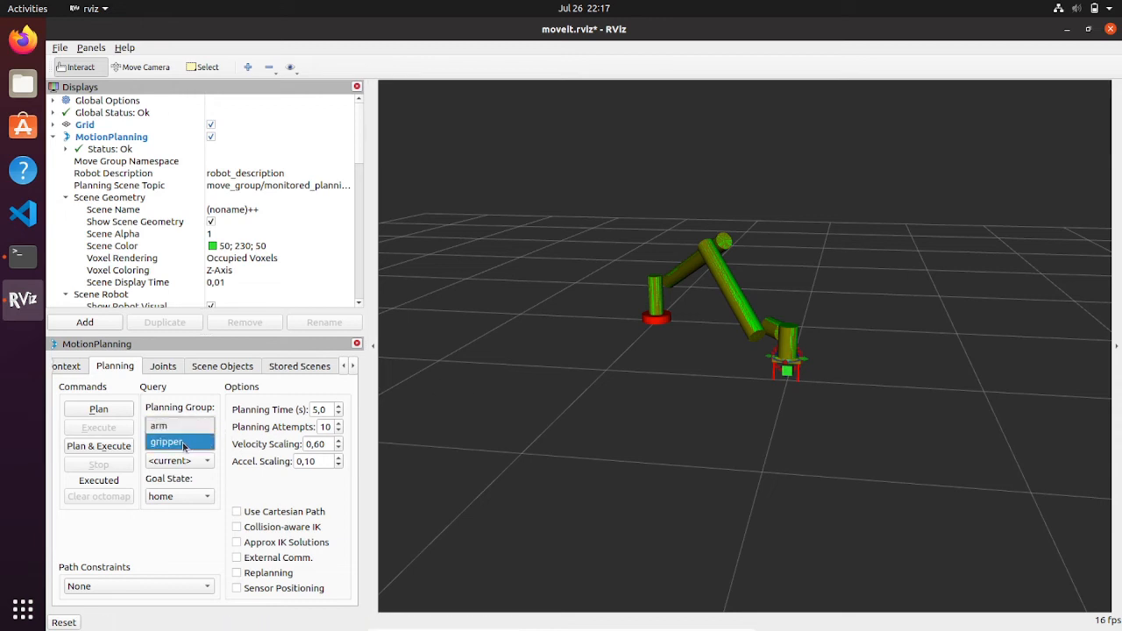
left_click(166, 442)
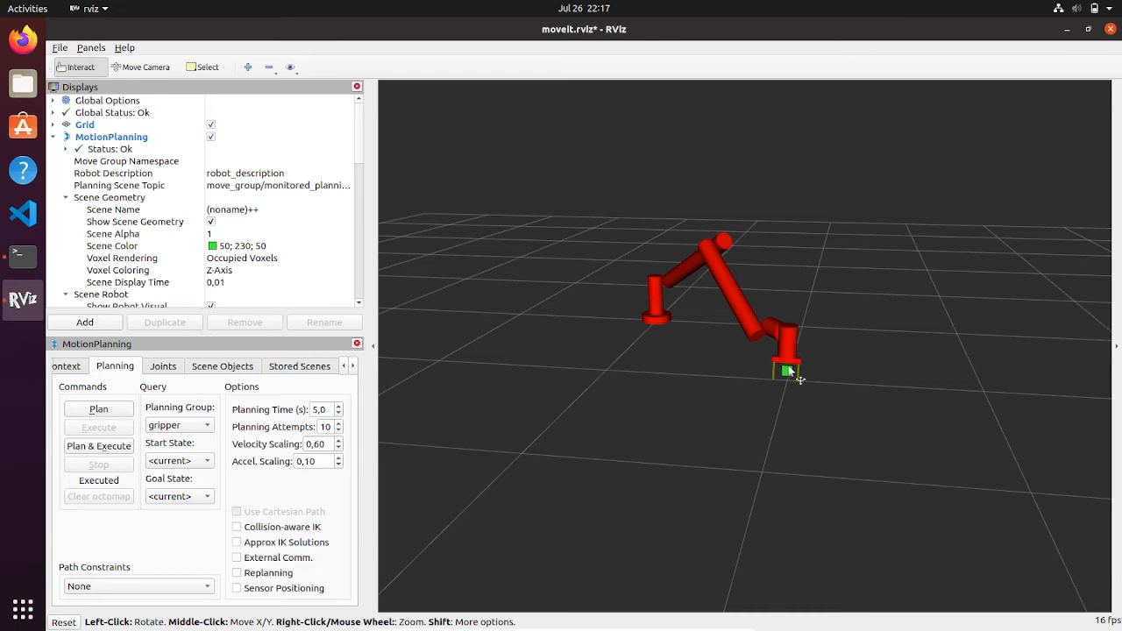
left_click(162, 368)
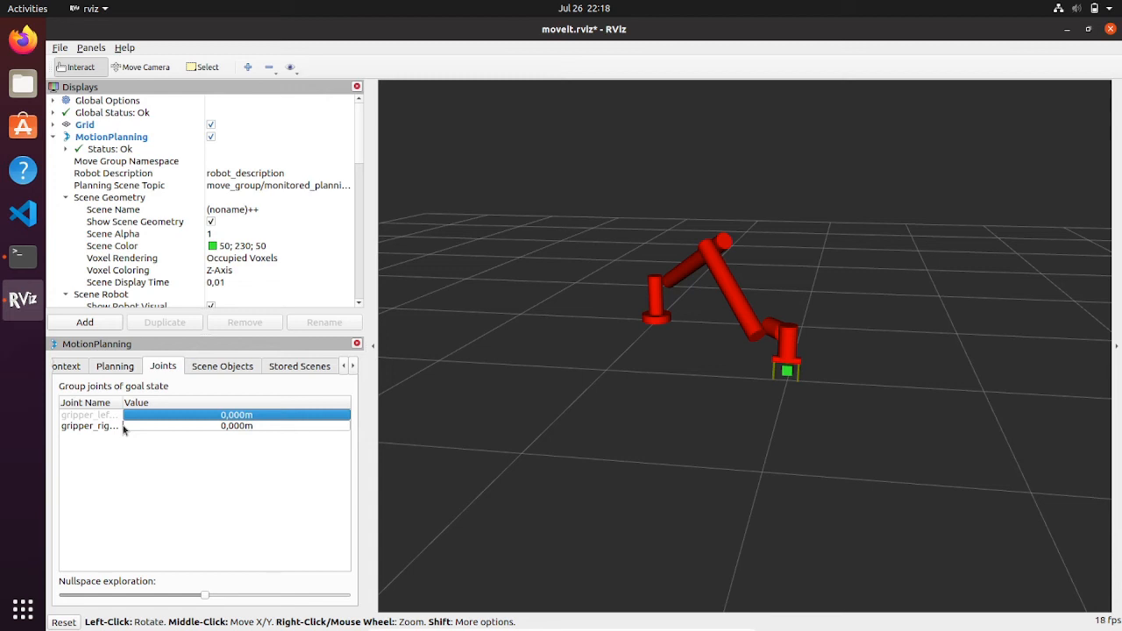
- Try closing the goal state's gripper fingers around the box, setting the right gripper joint to 0.027 m, 0.019 m and 0.026 m
left_click_drag(123, 428, 235, 436)
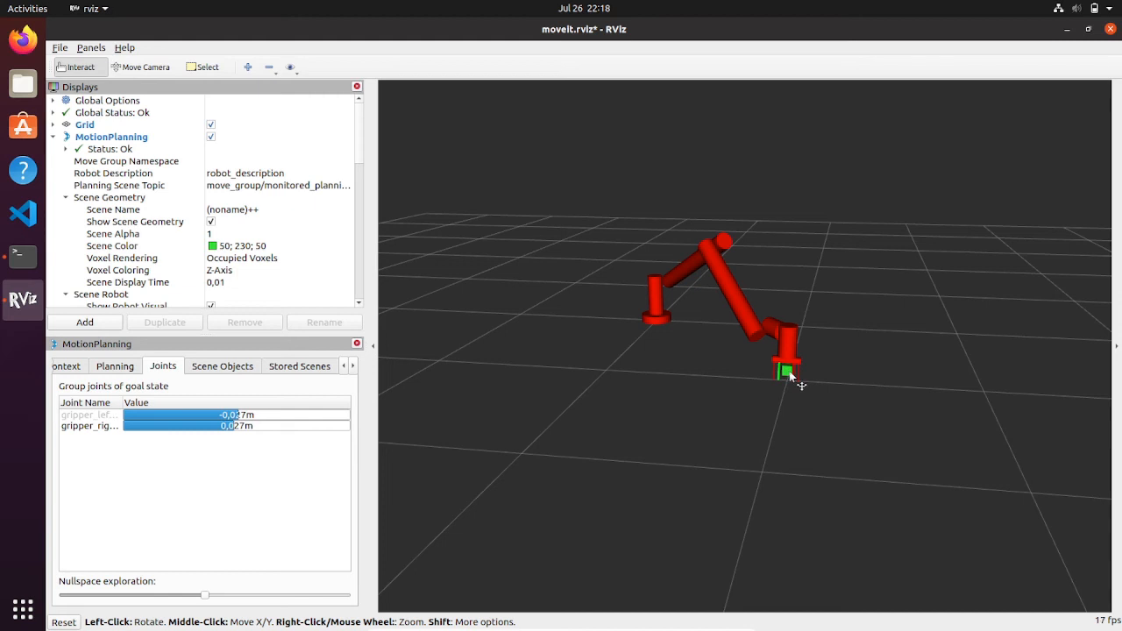
scroll(789, 373, "up", 6)
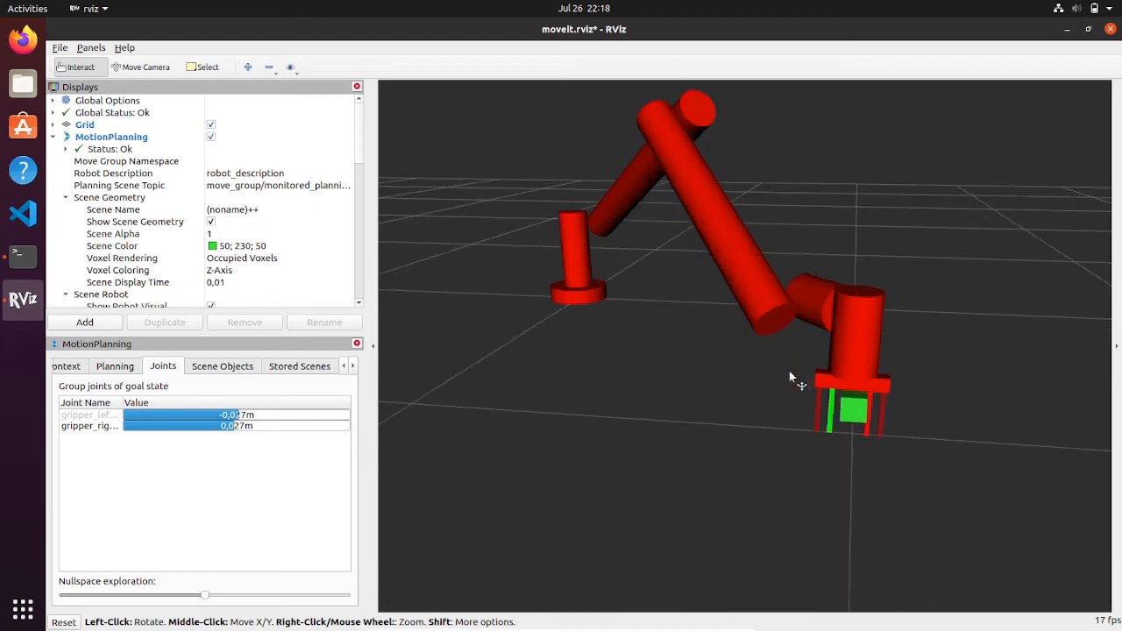
scroll(794, 377, "up", 2)
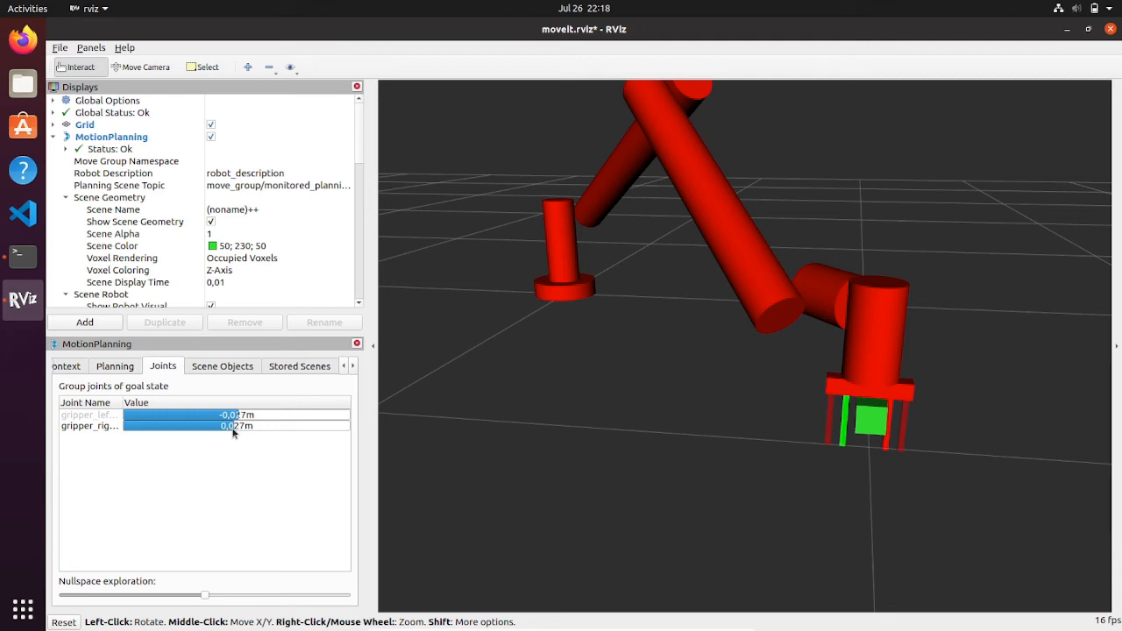
left_click_drag(233, 430, 200, 426)
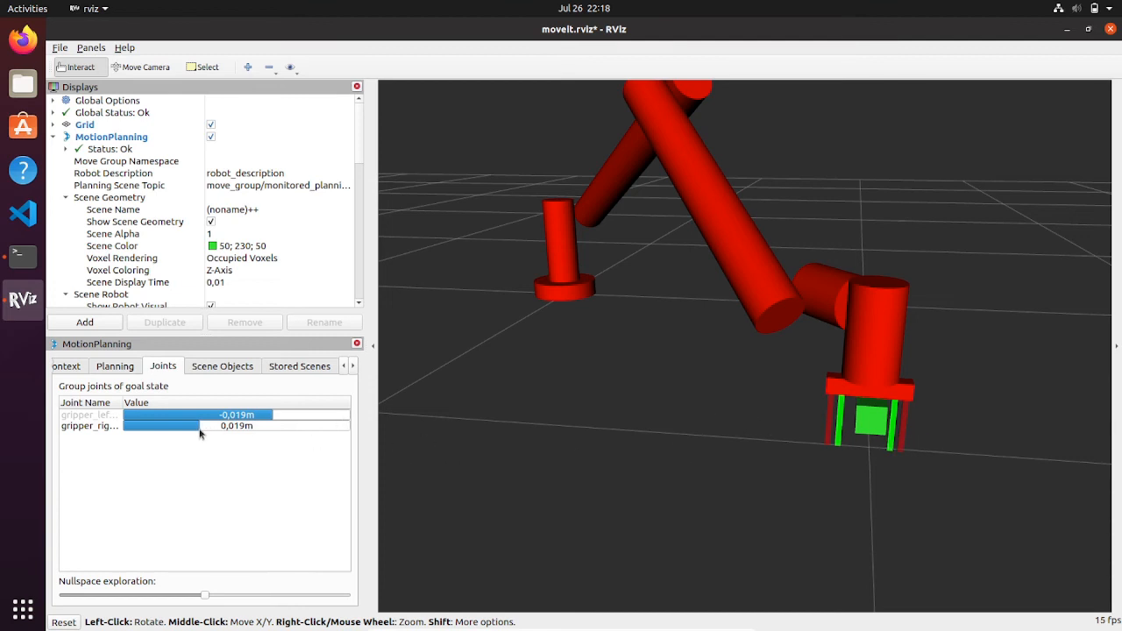
left_click_drag(200, 434, 235, 430)
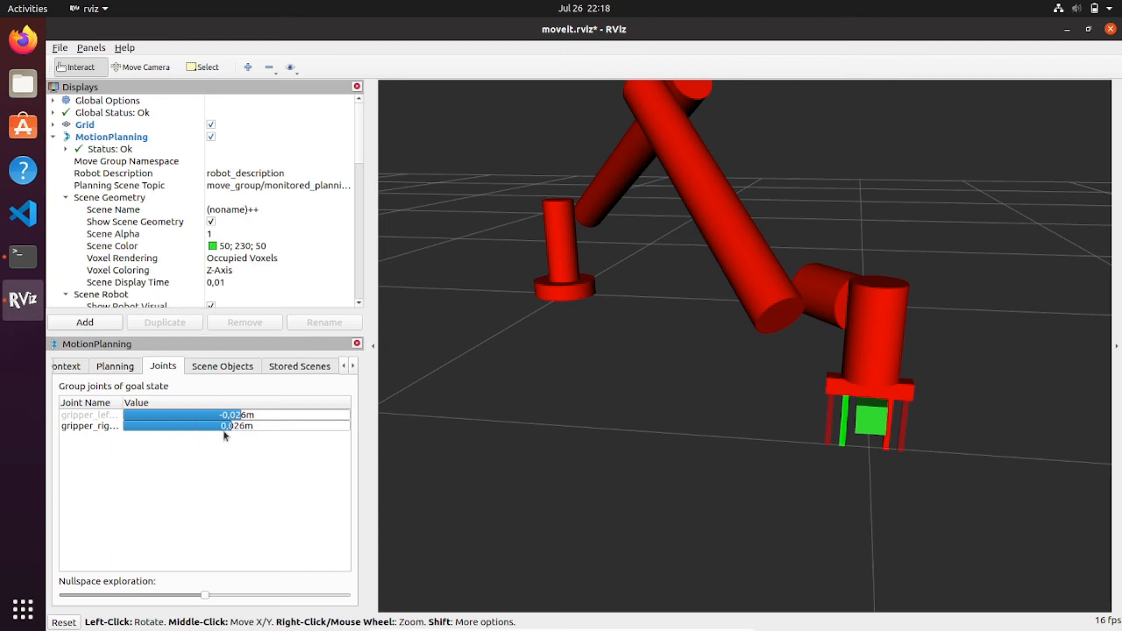
- Return the goal state's right gripper joint to 0.000 m and switch the planning group back to arm
left_click_drag(232, 430, 120, 426)
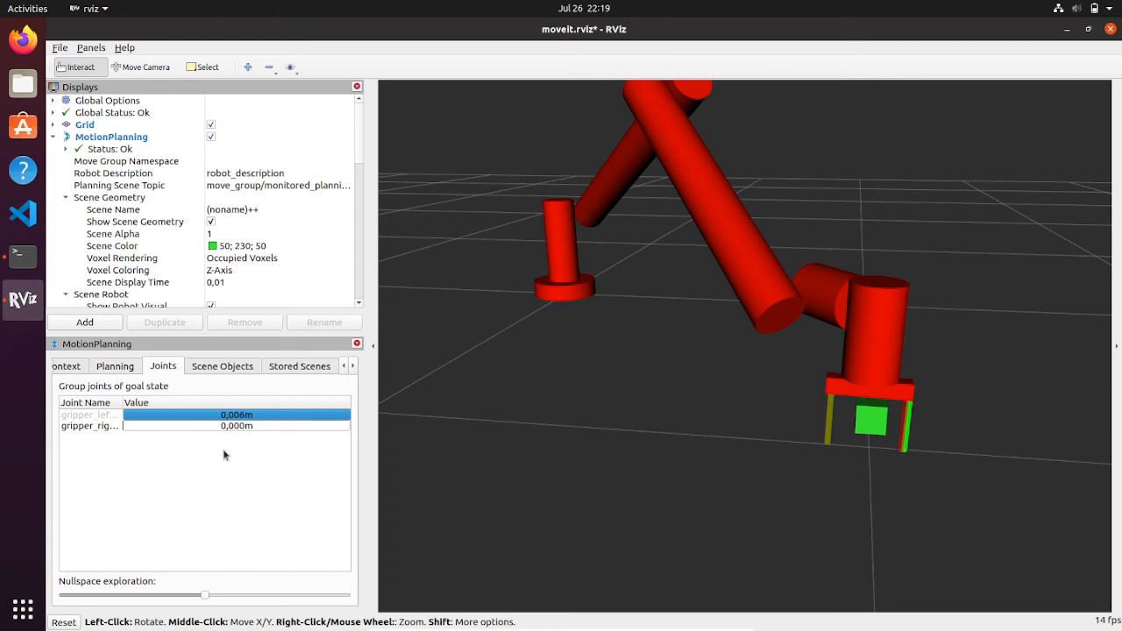
left_click(110, 372)
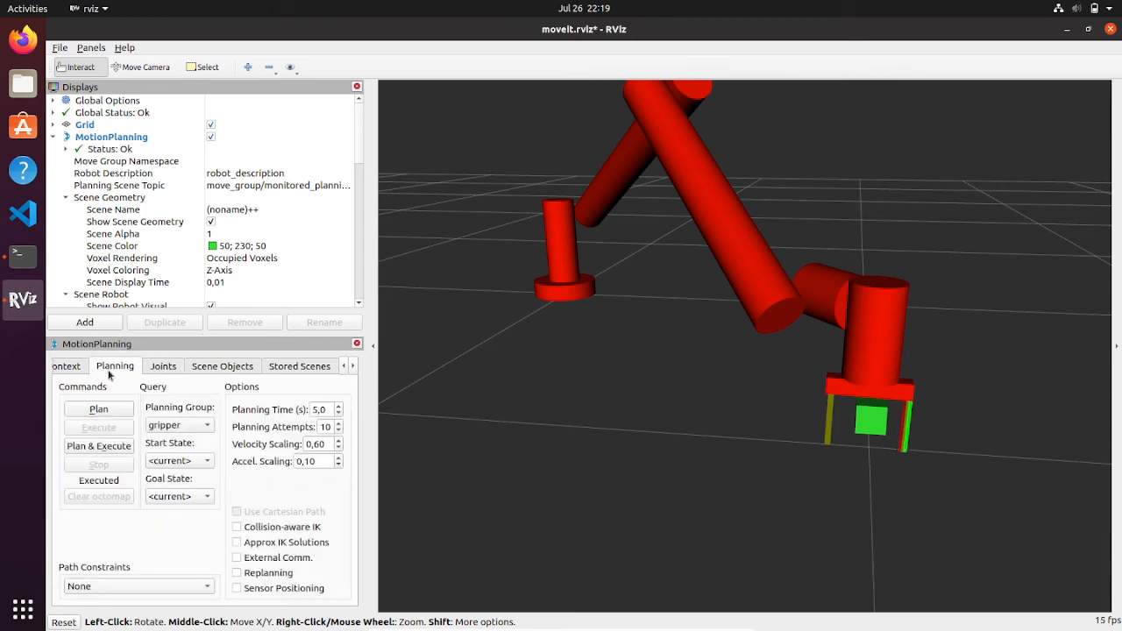
left_click(187, 429)
left_click(175, 411)
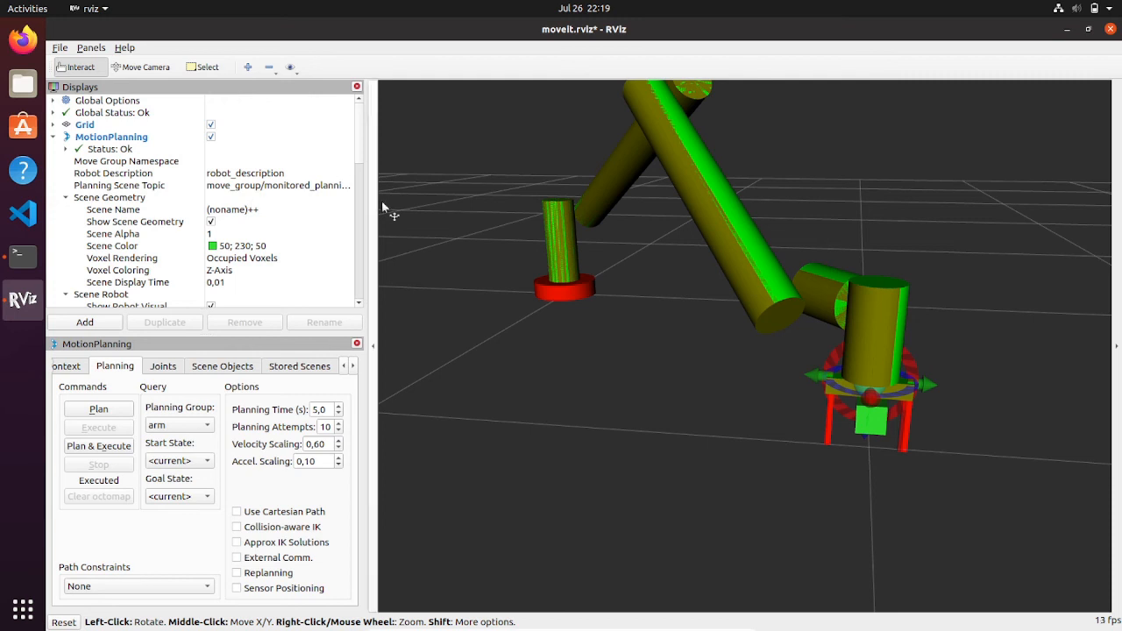
- Enable Show Robot Visual for the planned path to preview the looping motion, and disable it again
scroll(101, 206, "down", 3)
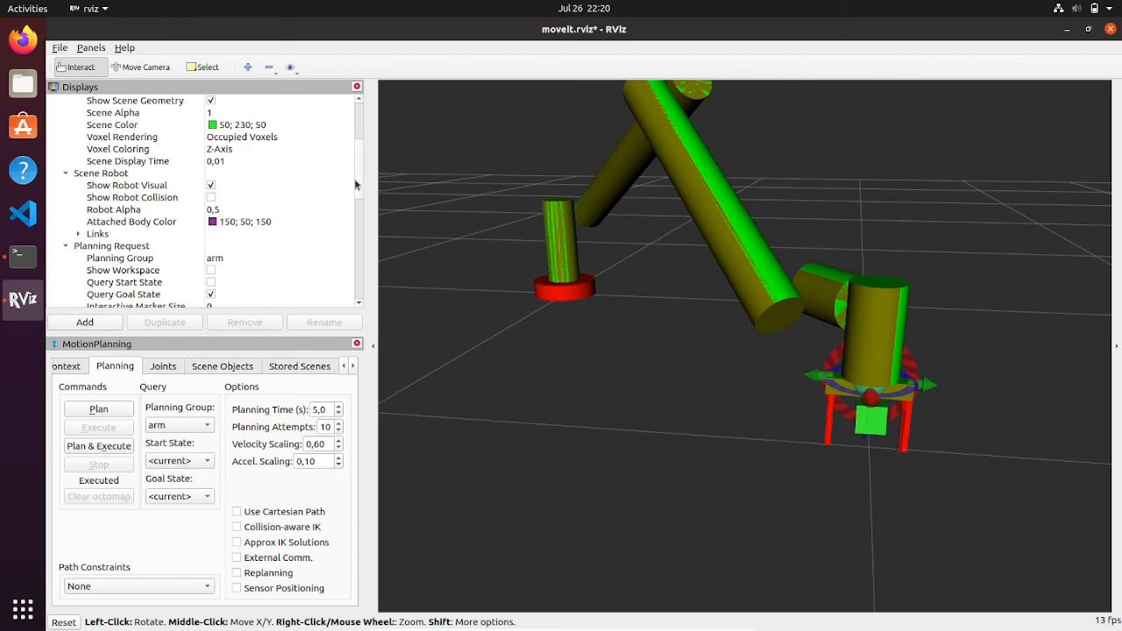
scroll(361, 184, "down", 8)
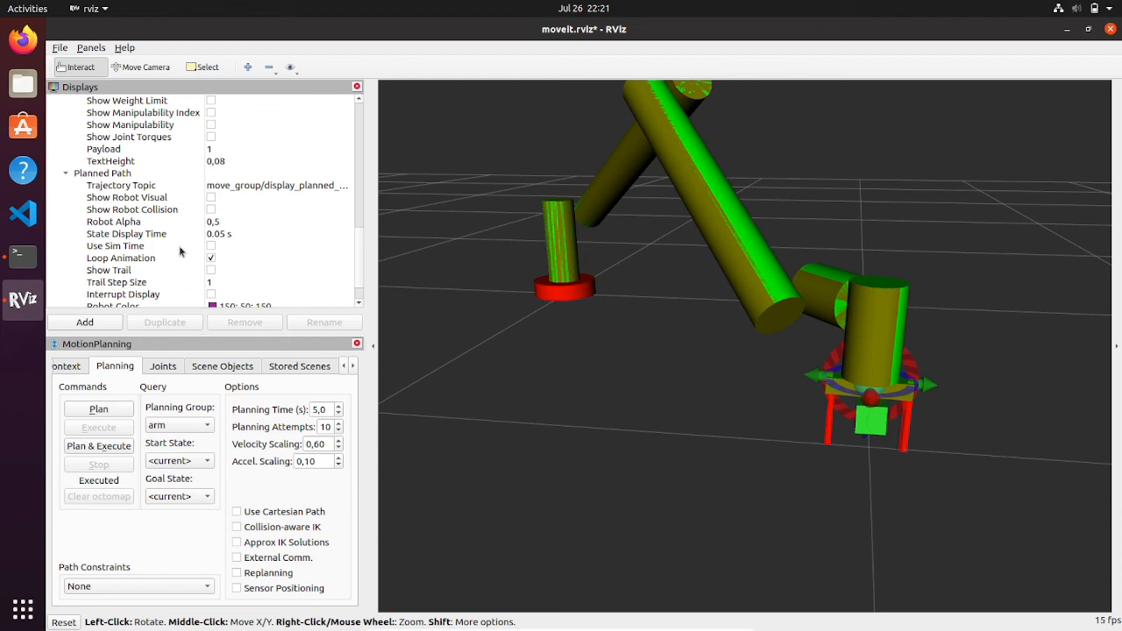
left_click(210, 197)
scroll(584, 340, "up", 1)
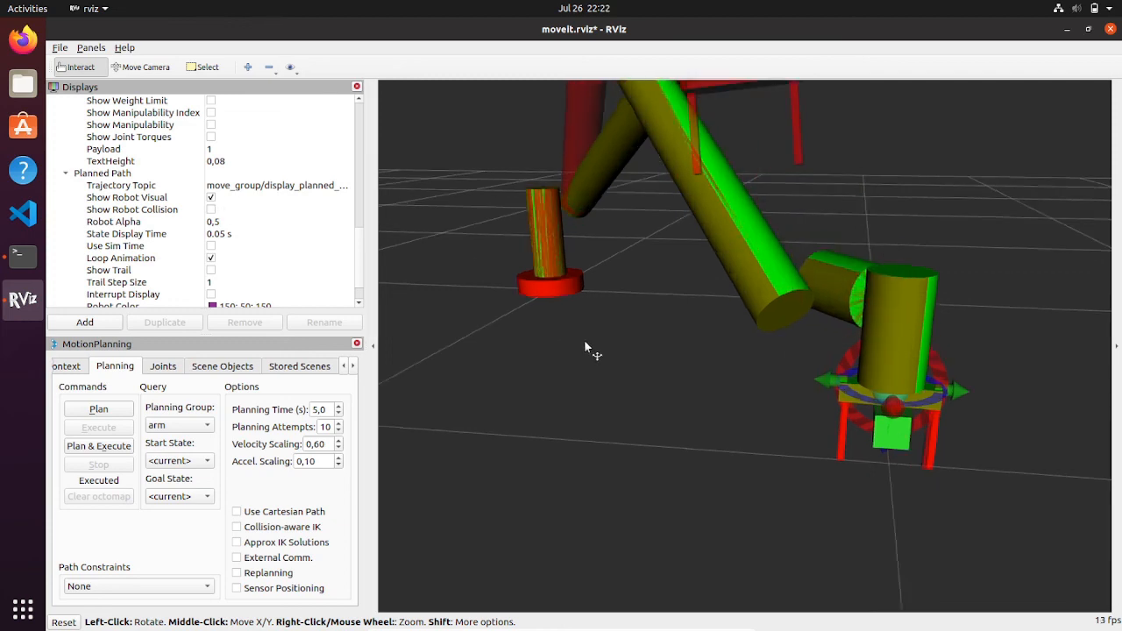
scroll(585, 346, "down", 10)
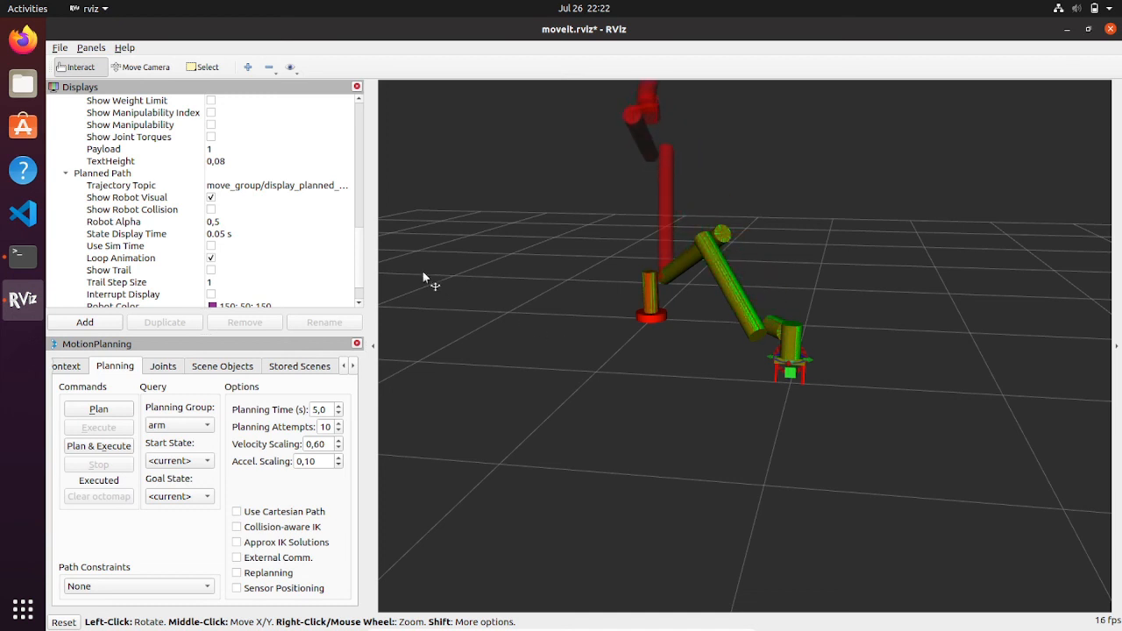
left_click(211, 200)
- Enable Show Workspace for the planning request and inspect the workspace volume around the robot from several sides
scroll(211, 200, "up", 5)
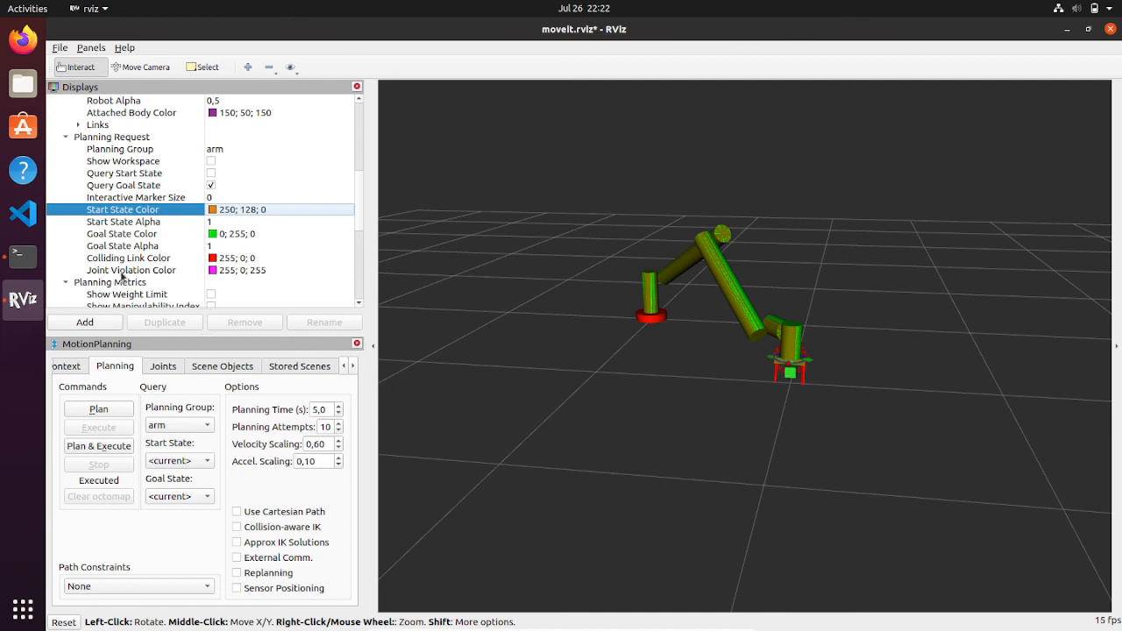
left_click(211, 162)
left_click_drag(432, 273, 766, 282)
scroll(766, 280, "down", 3)
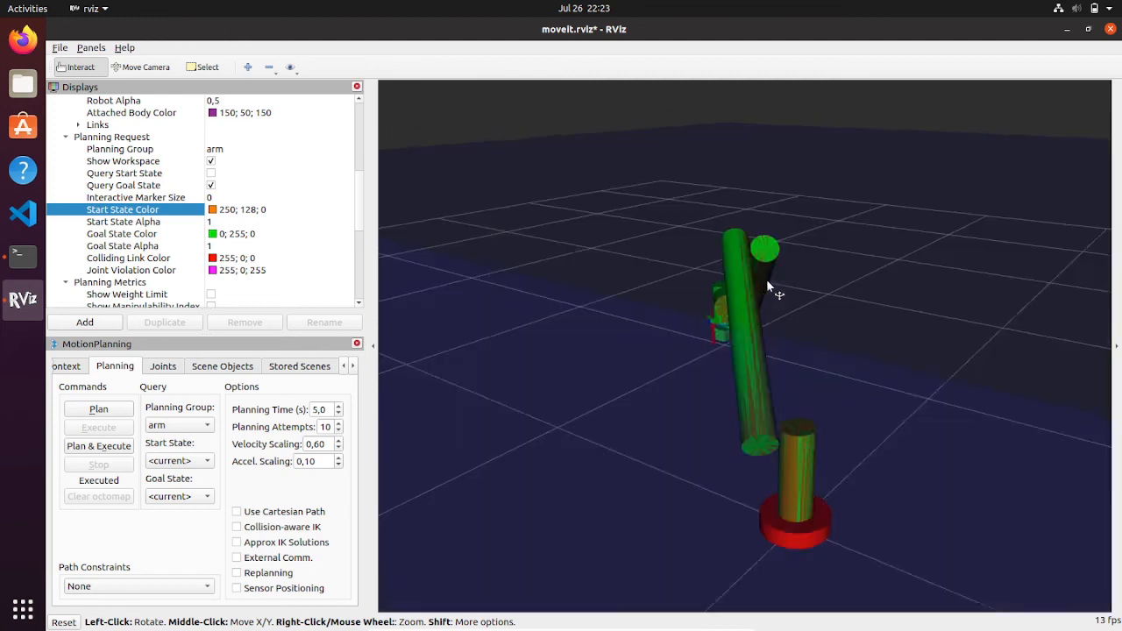
scroll(766, 279, "down", 2)
left_click_drag(801, 319, 568, 321)
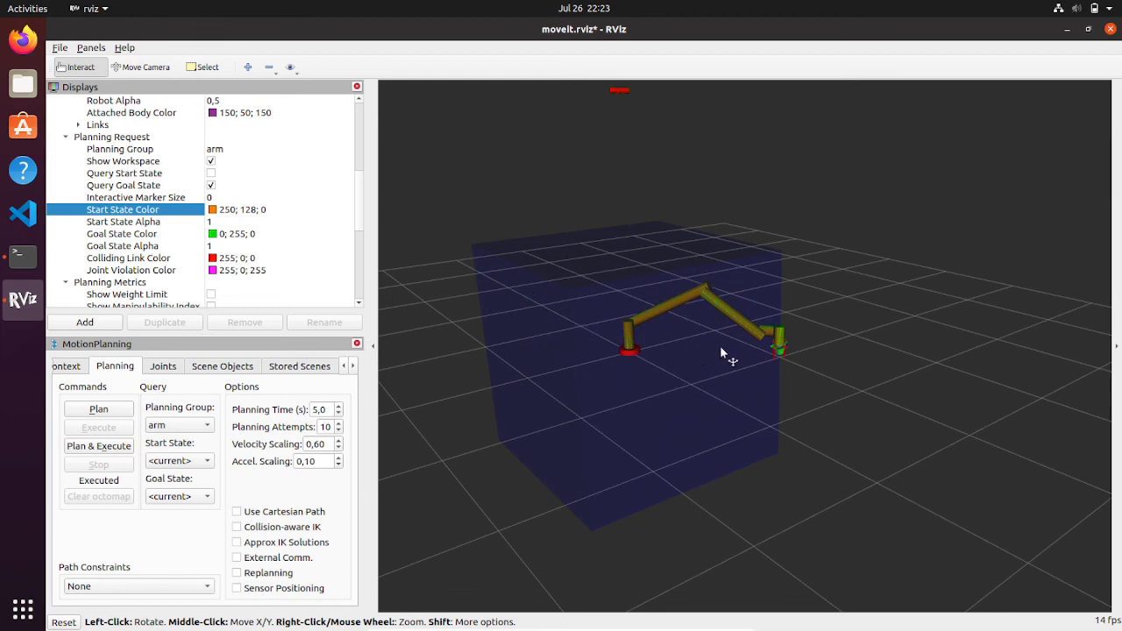
left_click_drag(762, 356, 699, 337)
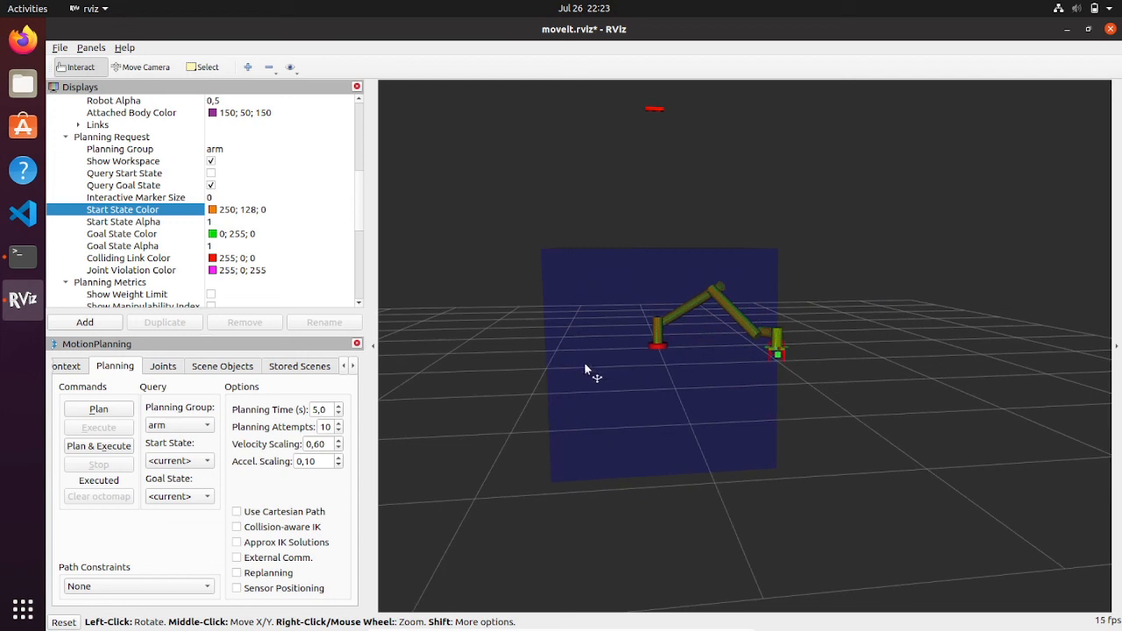
left_click_drag(605, 383, 614, 454)
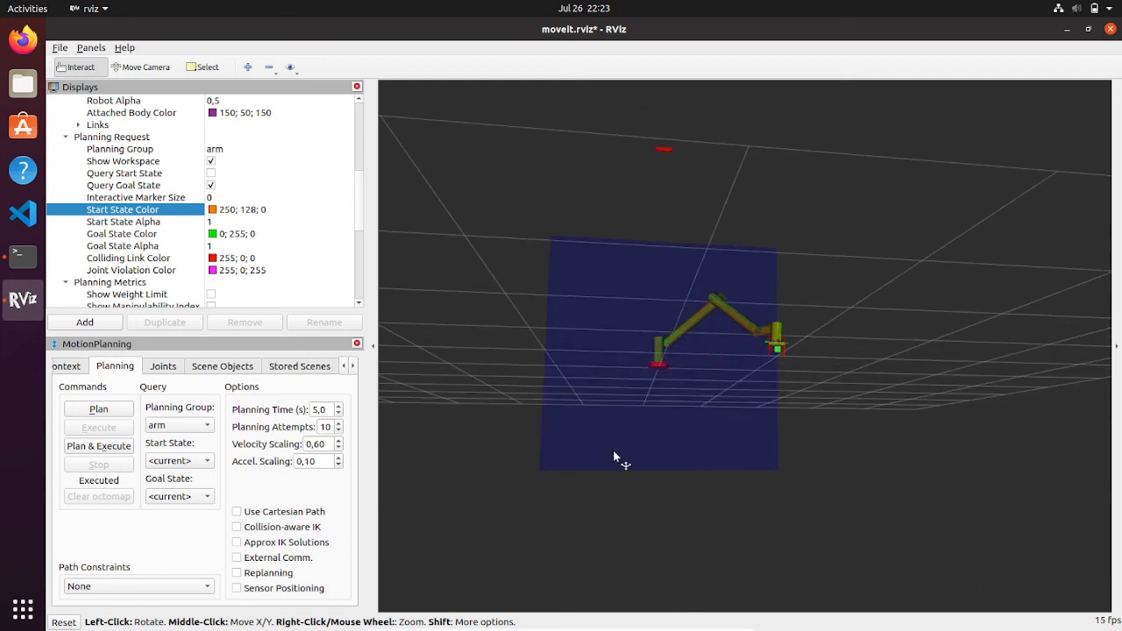
left_click_drag(624, 410, 645, 458)
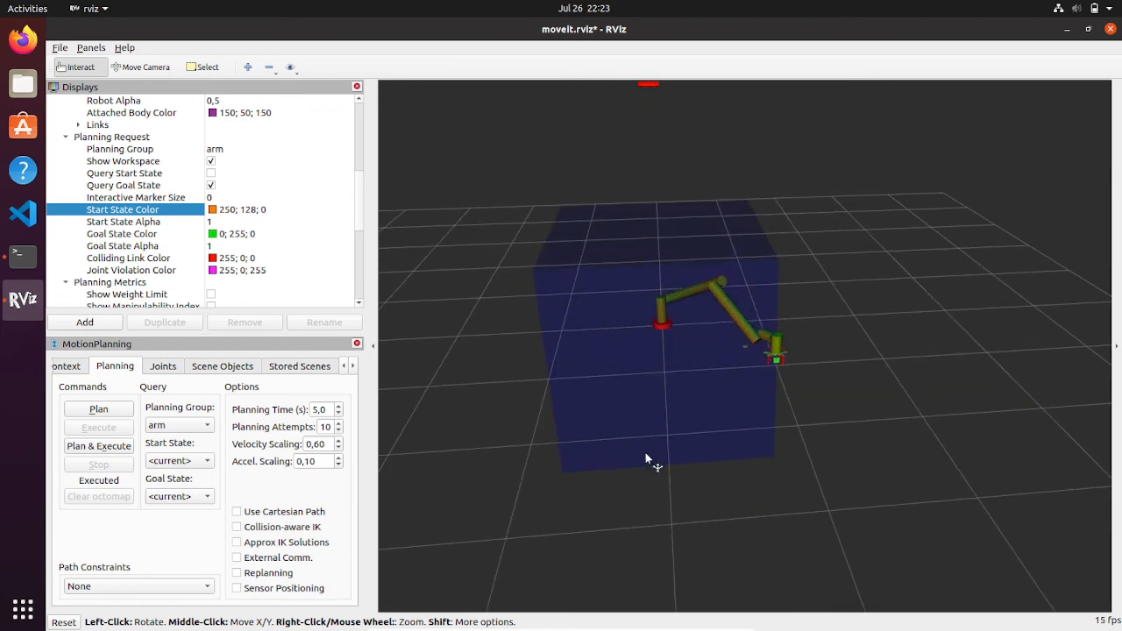